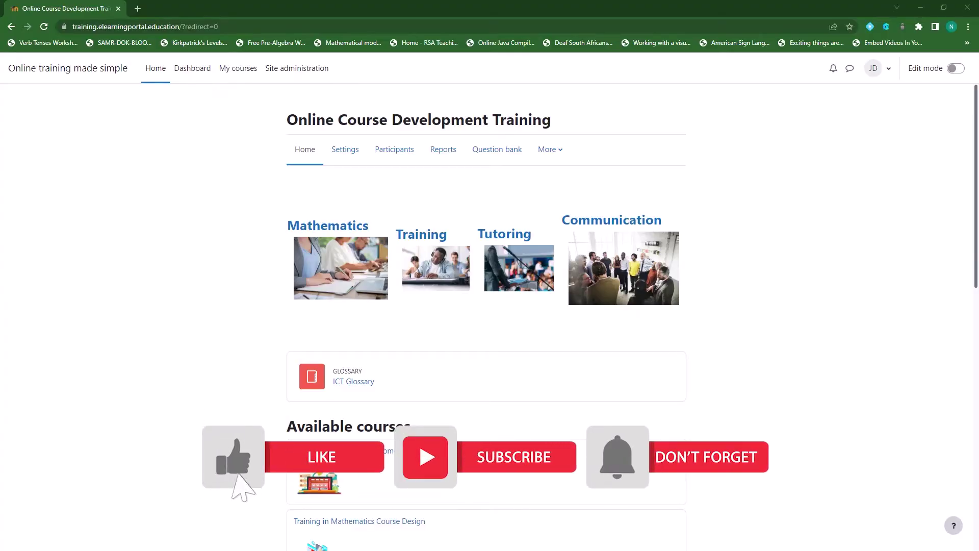
Find Moodle Training for Course Developers in the front page's Available courses list and open it.
{"action": "scroll", "coordinate": [438, 324], "scroll_direction": "down", "scroll_amount": 5}
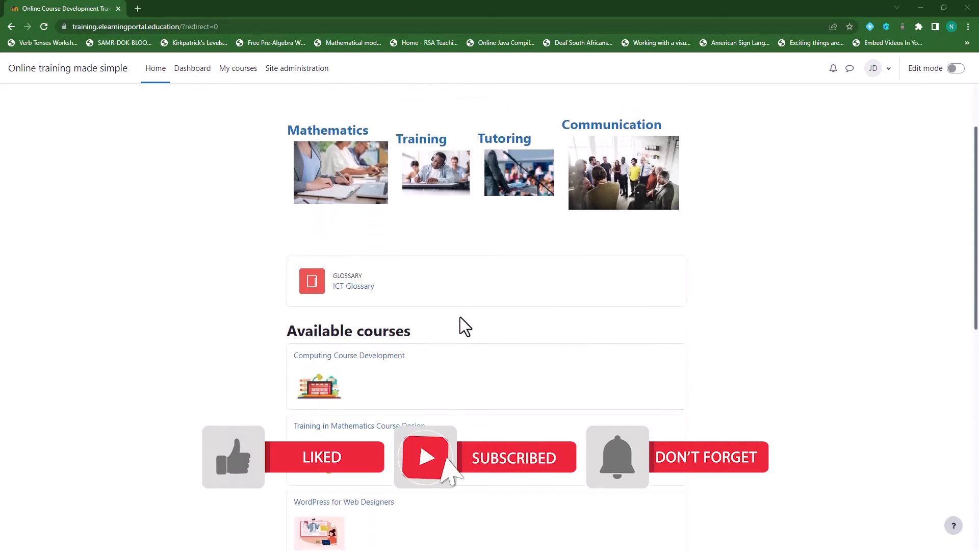
{"action": "scroll", "coordinate": [468, 342], "scroll_direction": "down", "scroll_amount": 5}
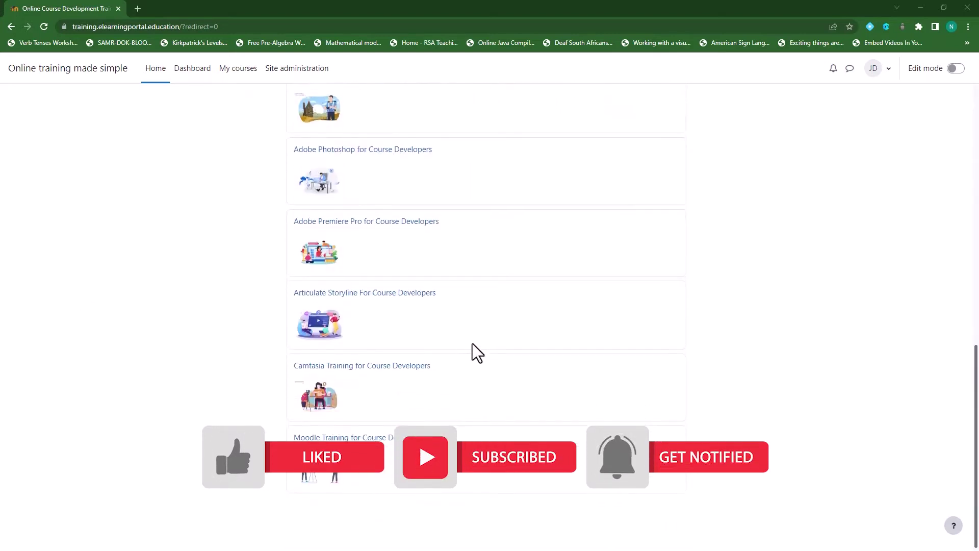
{"action": "left_click", "coordinate": [384, 436]}
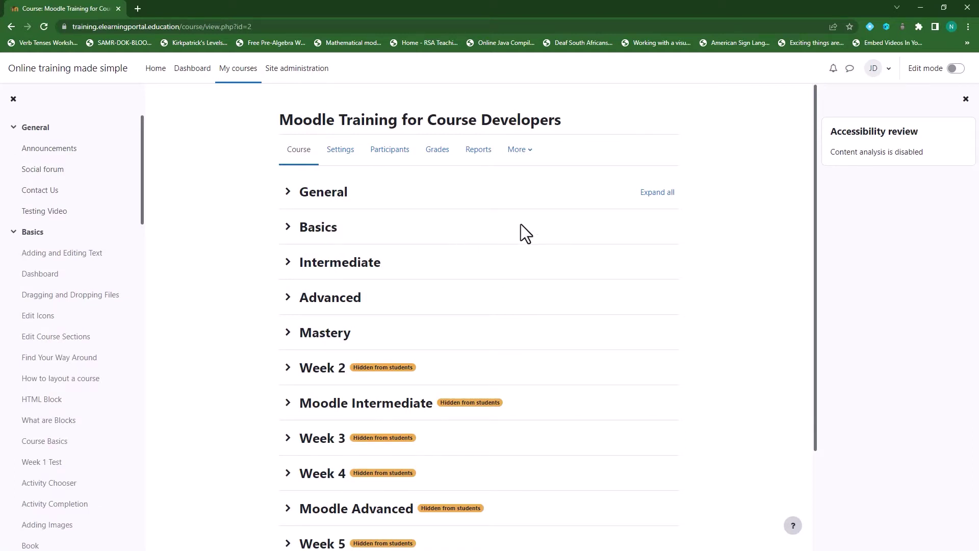
Set the course's Group mode to Separate groups in its settings and save and display.
{"action": "left_click", "coordinate": [340, 155]}
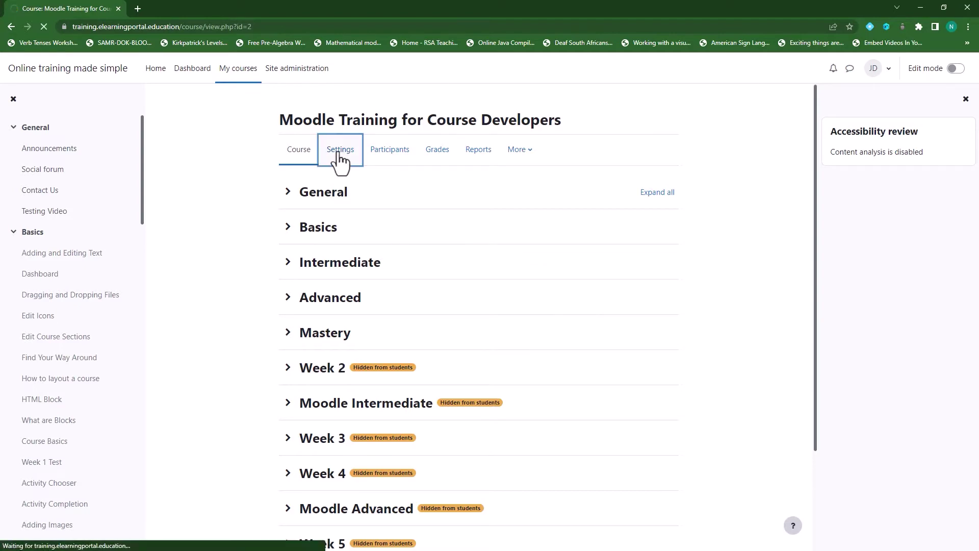
{"action": "scroll", "coordinate": [341, 308], "scroll_direction": "down", "scroll_amount": 4}
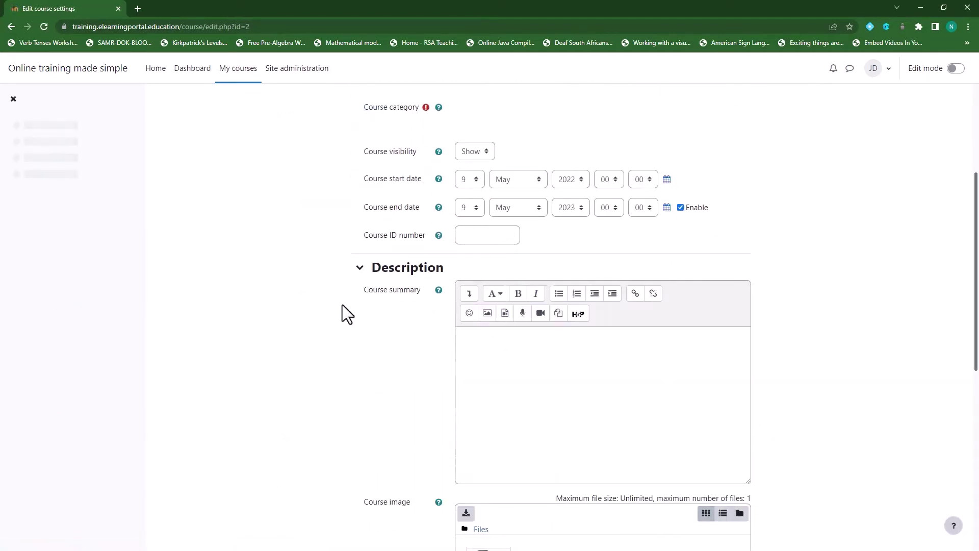
{"action": "scroll", "coordinate": [341, 304], "scroll_direction": "down", "scroll_amount": 8}
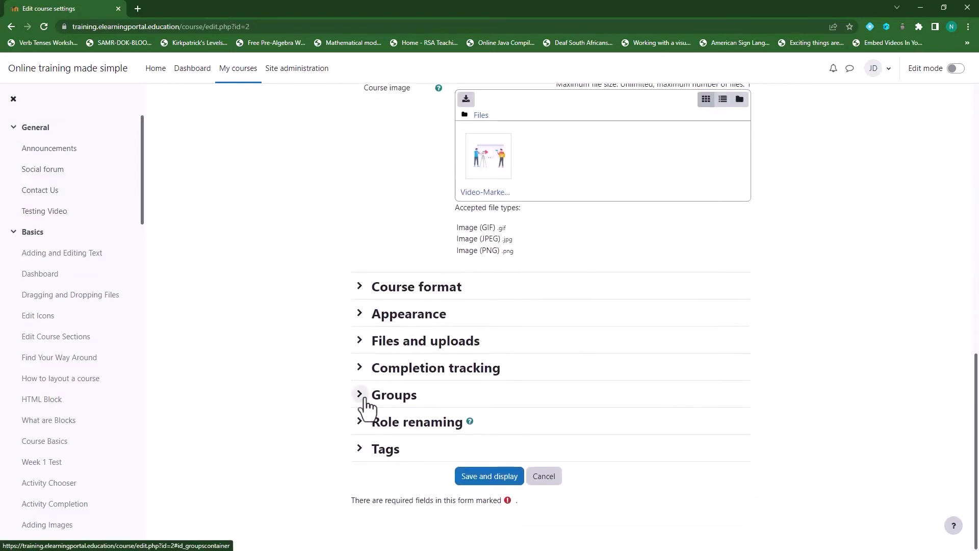
{"action": "left_click", "coordinate": [362, 398]}
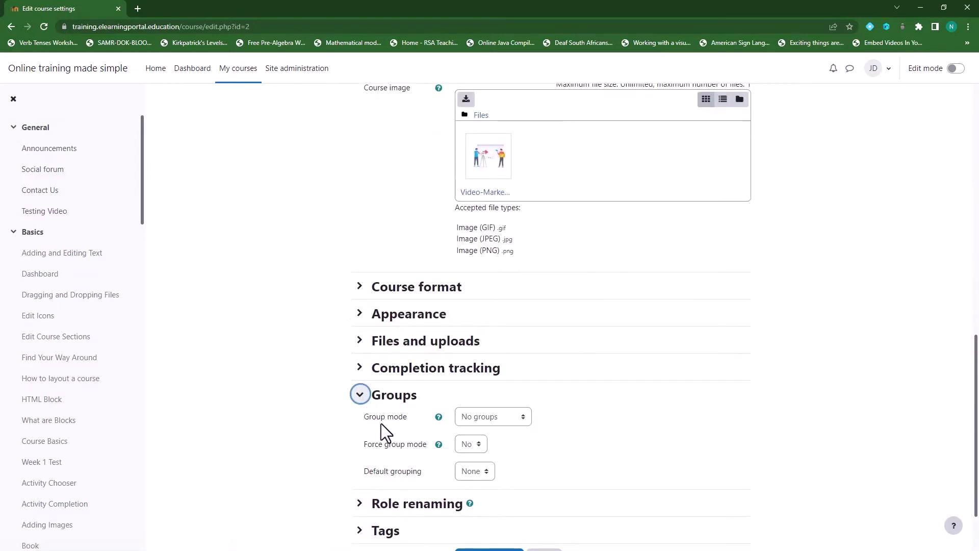
{"action": "left_click", "coordinate": [523, 419]}
{"action": "left_click", "coordinate": [519, 443]}
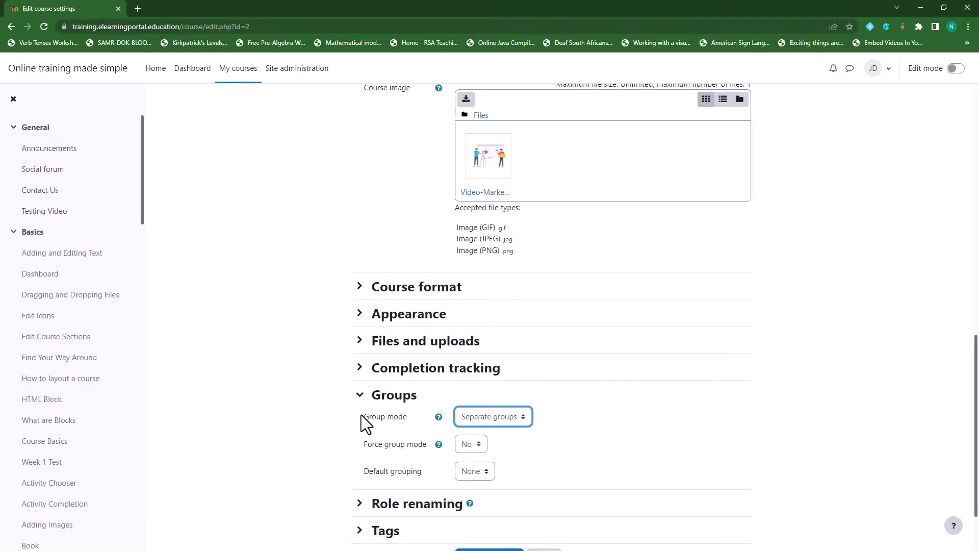
{"action": "scroll", "coordinate": [382, 459], "scroll_direction": "down", "scroll_amount": 2}
{"action": "left_click", "coordinate": [498, 478]}
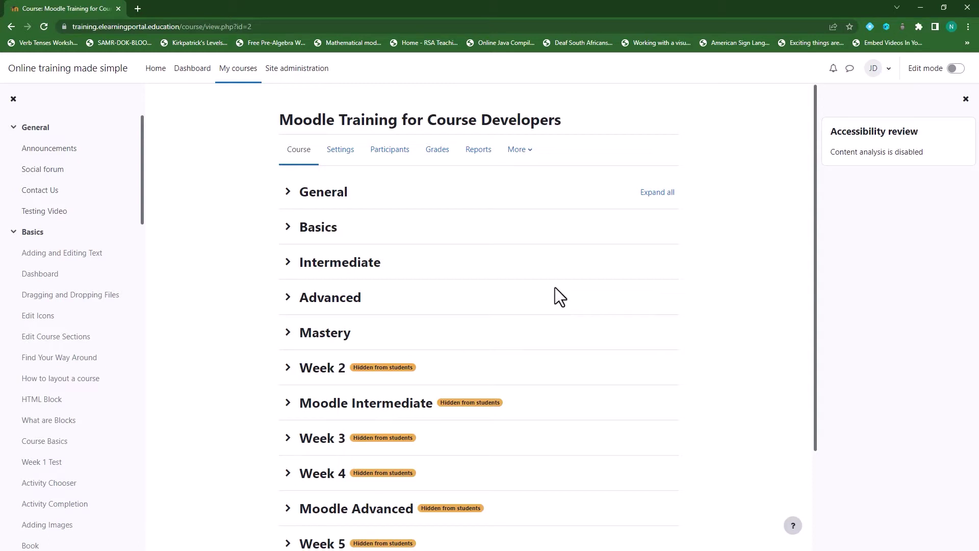
Go from Participants to the course's Groups page via the Enrolled users dropdown.
{"action": "left_click", "coordinate": [390, 149]}
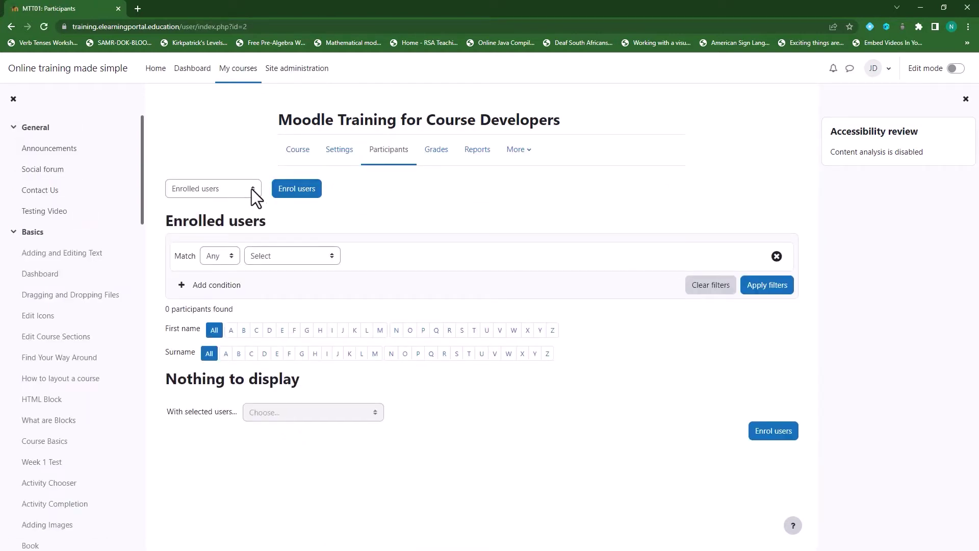
{"action": "left_click", "coordinate": [252, 188]}
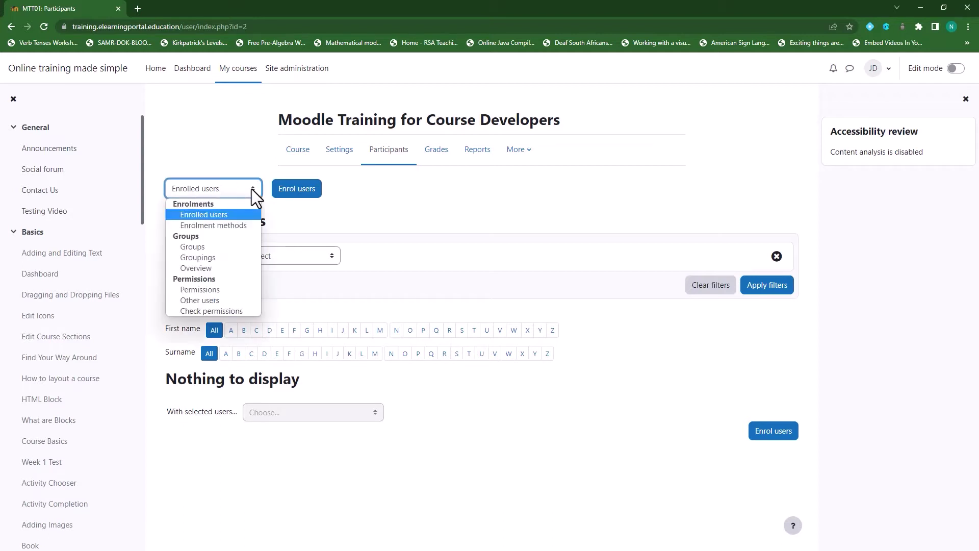
{"action": "left_click", "coordinate": [229, 248]}
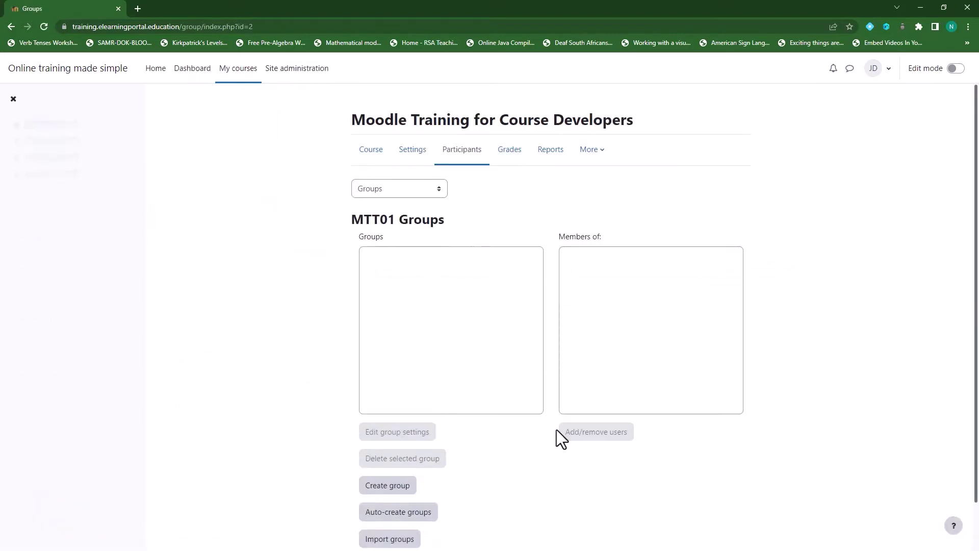
{"action": "scroll", "coordinate": [475, 453], "scroll_direction": "down", "scroll_amount": 1}
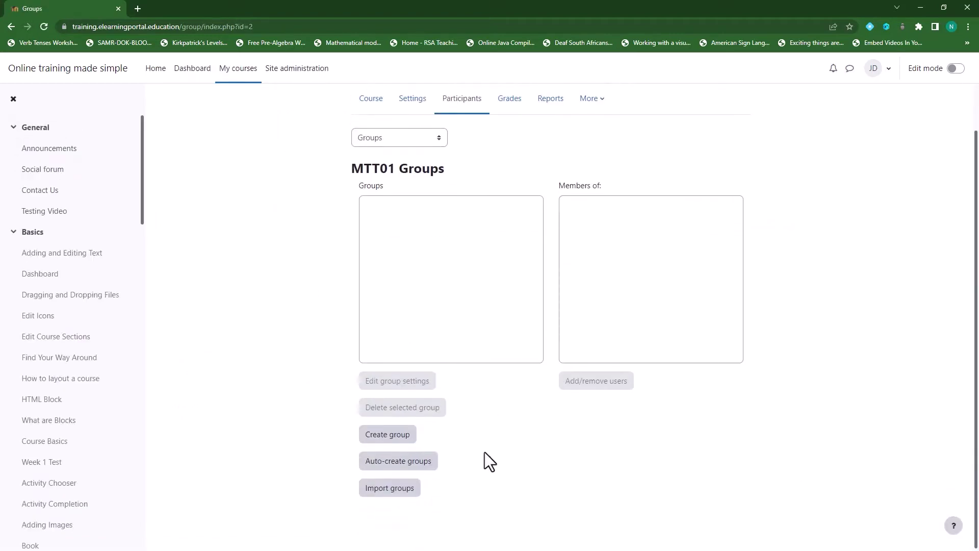
{"action": "left_click", "coordinate": [387, 439]}
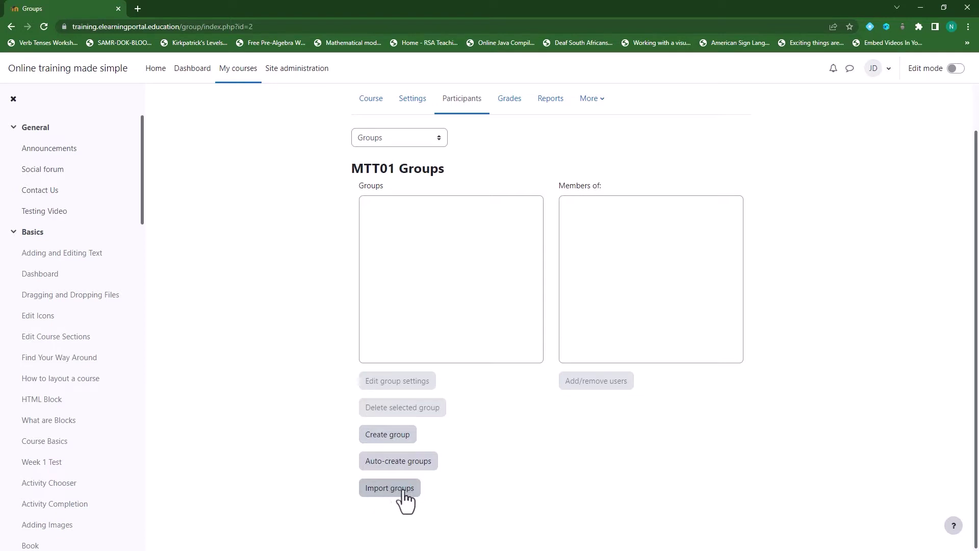
Create a group named 'Group A' with Group messaging set to Yes.
{"action": "left_click", "coordinate": [391, 436]}
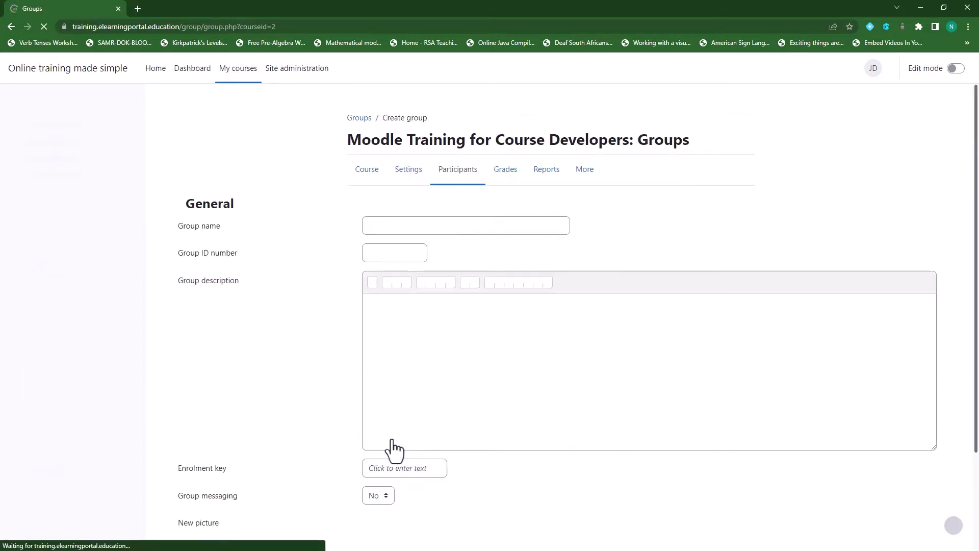
{"action": "left_click", "coordinate": [395, 226]}
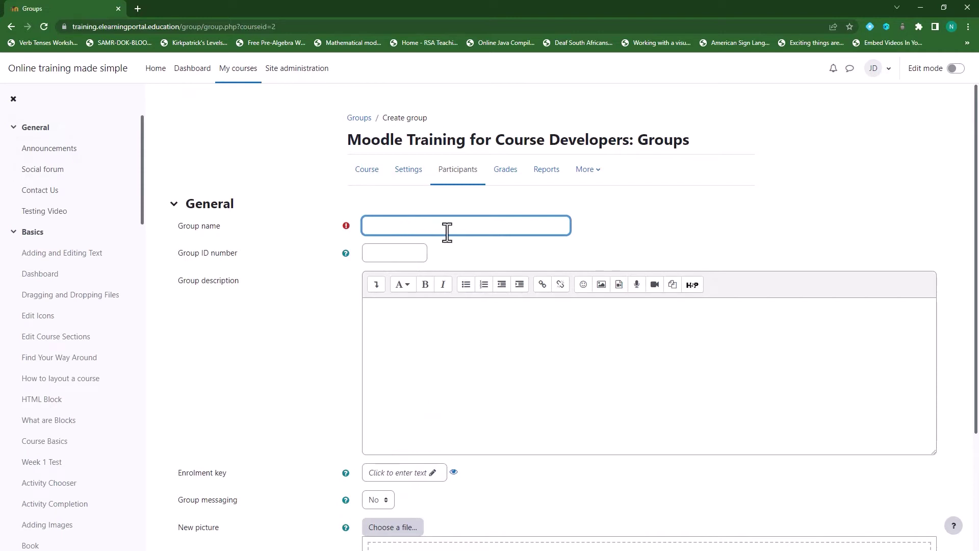
{"action": "type", "text": "Group A"}
{"action": "scroll", "coordinate": [283, 353], "scroll_direction": "down", "scroll_amount": 3}
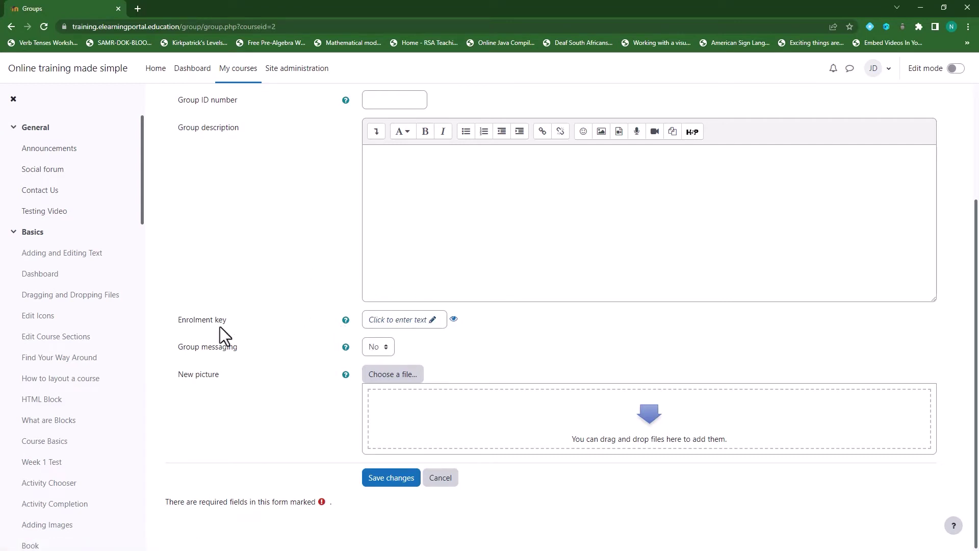
{"action": "left_click", "coordinate": [386, 349]}
{"action": "left_click", "coordinate": [390, 484]}
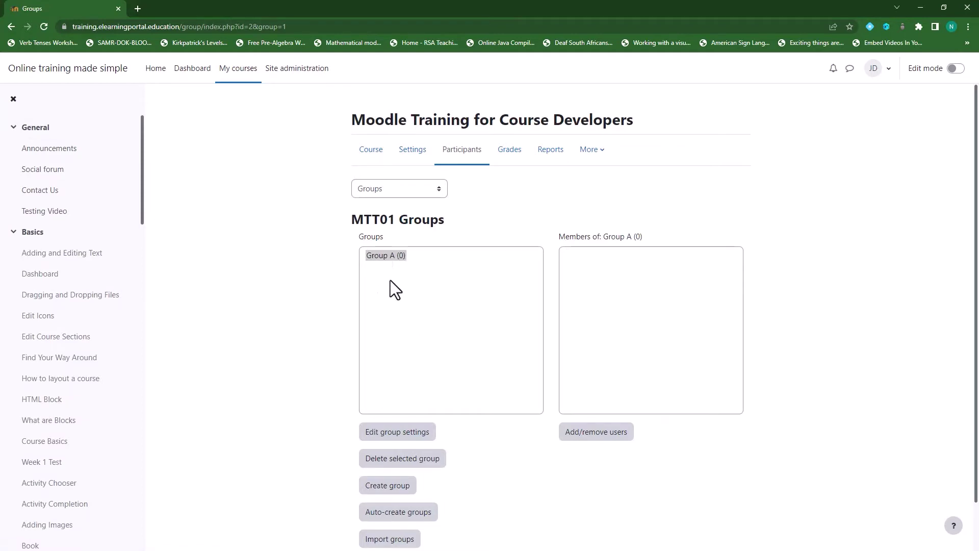
Select Group A in the reloaded course Groups list.
{"action": "scroll", "coordinate": [288, 354], "scroll_direction": "down", "scroll_amount": 1}
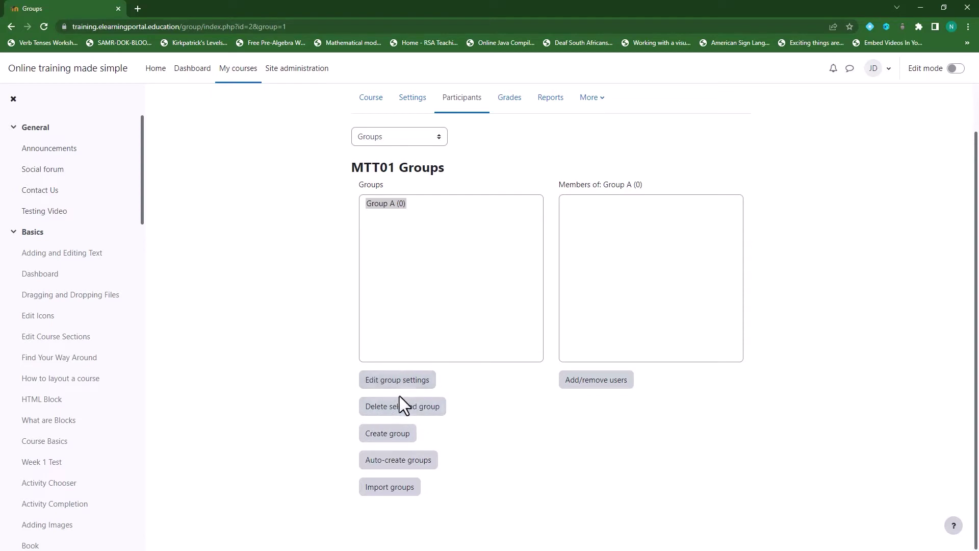
{"action": "left_click", "coordinate": [387, 205]}
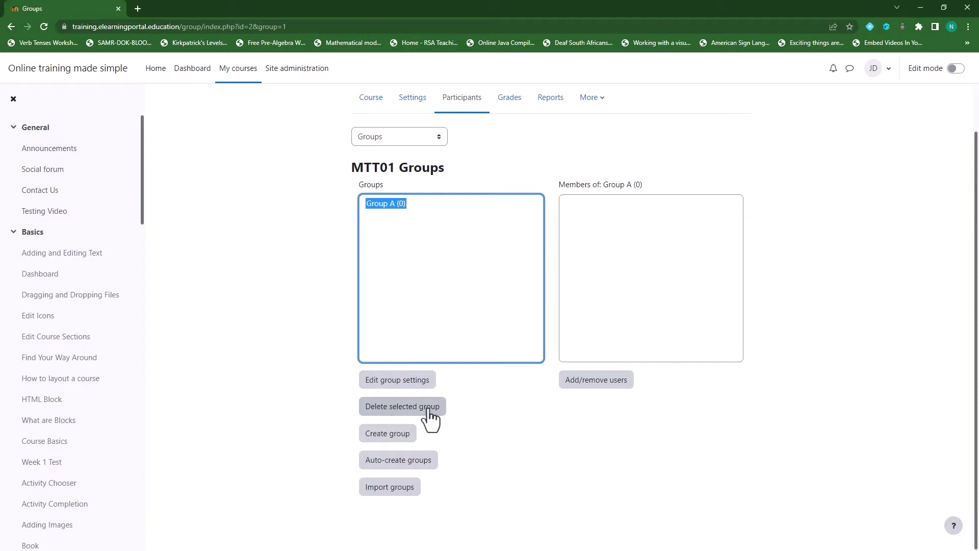
{"action": "left_click", "coordinate": [301, 436]}
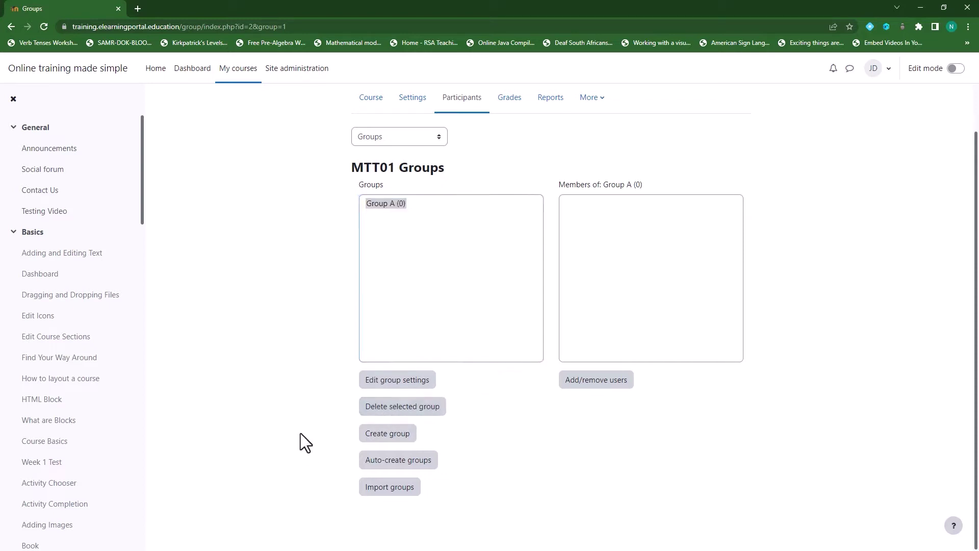
Create a second group named 'Group B' with Group messaging set to Yes.
{"action": "left_click", "coordinate": [387, 434]}
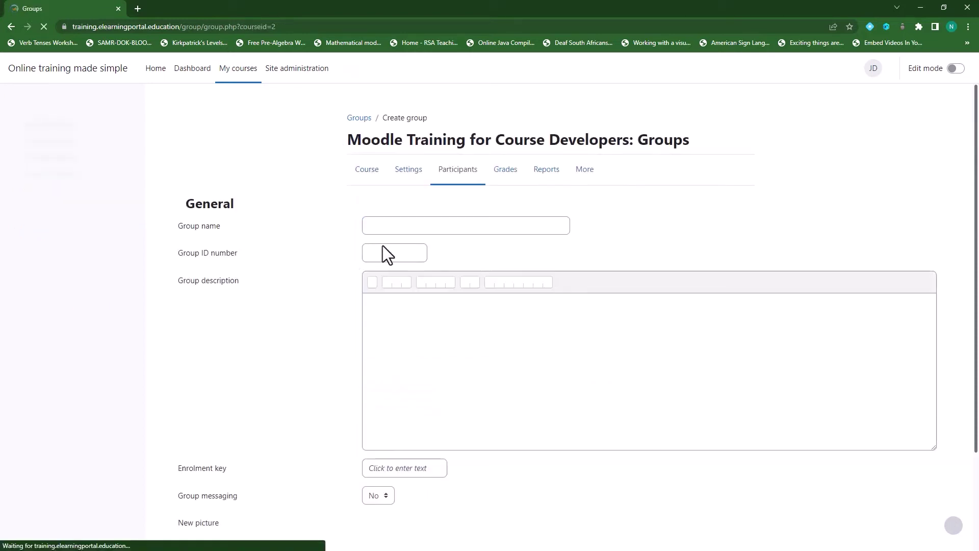
{"action": "left_click", "coordinate": [394, 228]}
{"action": "type", "text": "gR"}
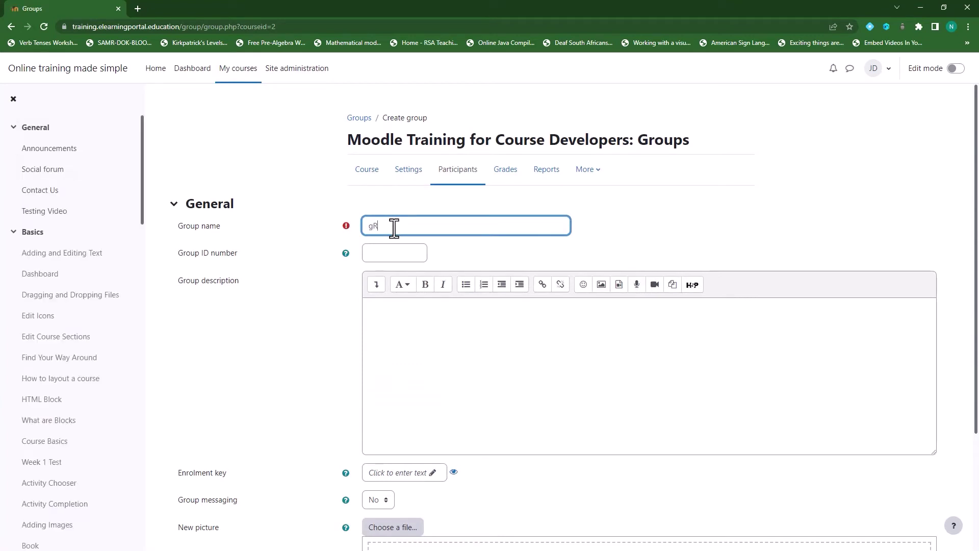
{"action": "type", "text": "OUP"}
{"action": "key", "text": "BackSpace"}
{"action": "key", "text": "BackSpace"}
{"action": "key", "text": "BackSpace"}
{"action": "key", "text": "BackSpace"}
{"action": "key", "text": "BackSpace"}
{"action": "type", "text": "Group A"}
{"action": "scroll", "coordinate": [325, 334], "scroll_direction": "down", "scroll_amount": 2}
{"action": "scroll", "coordinate": [263, 357], "scroll_direction": "down", "scroll_amount": 1}
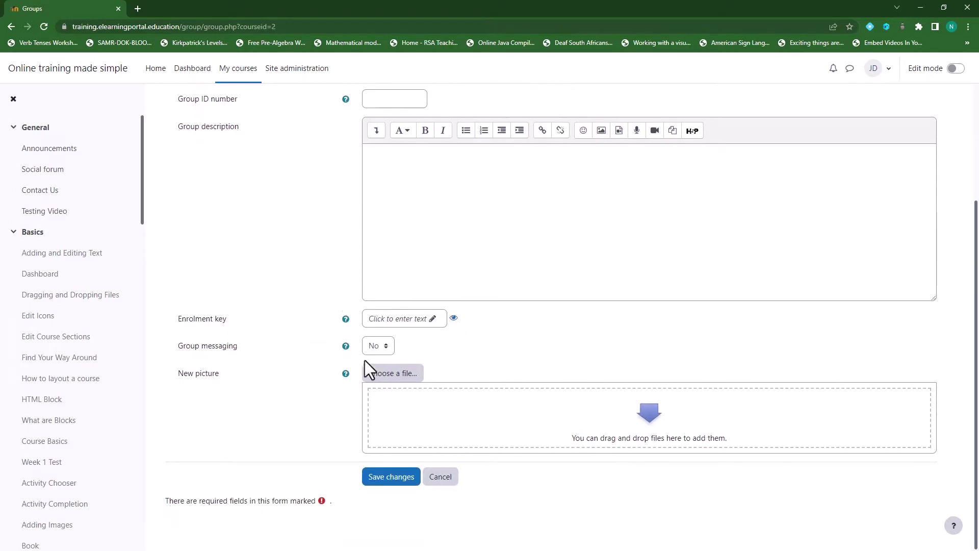
{"action": "left_click", "coordinate": [384, 345]}
{"action": "left_click", "coordinate": [381, 371]}
{"action": "left_click", "coordinate": [389, 480]}
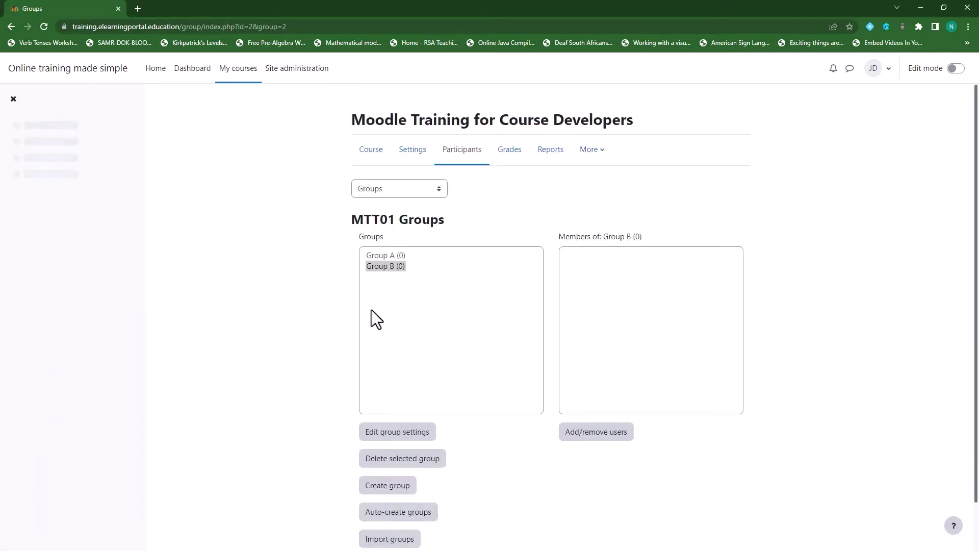
{"action": "scroll", "coordinate": [310, 332], "scroll_direction": "down", "scroll_amount": 1}
Create a third group named 'Group C' with Group messaging set to Yes.
{"action": "left_click", "coordinate": [392, 436]}
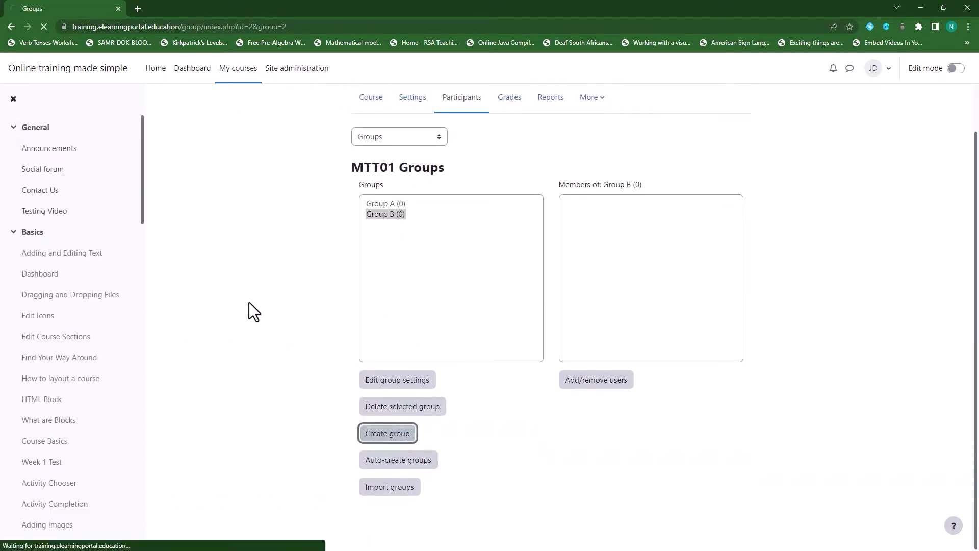
{"action": "left_click", "coordinate": [409, 226]}
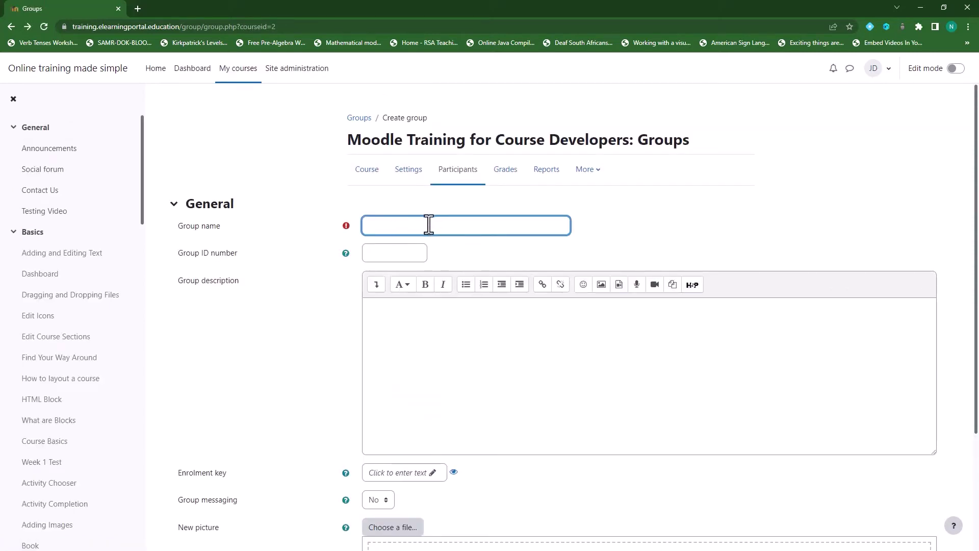
{"action": "type", "text": "Group C"}
{"action": "scroll", "coordinate": [306, 354], "scroll_direction": "down", "scroll_amount": 3}
{"action": "left_click", "coordinate": [384, 350]}
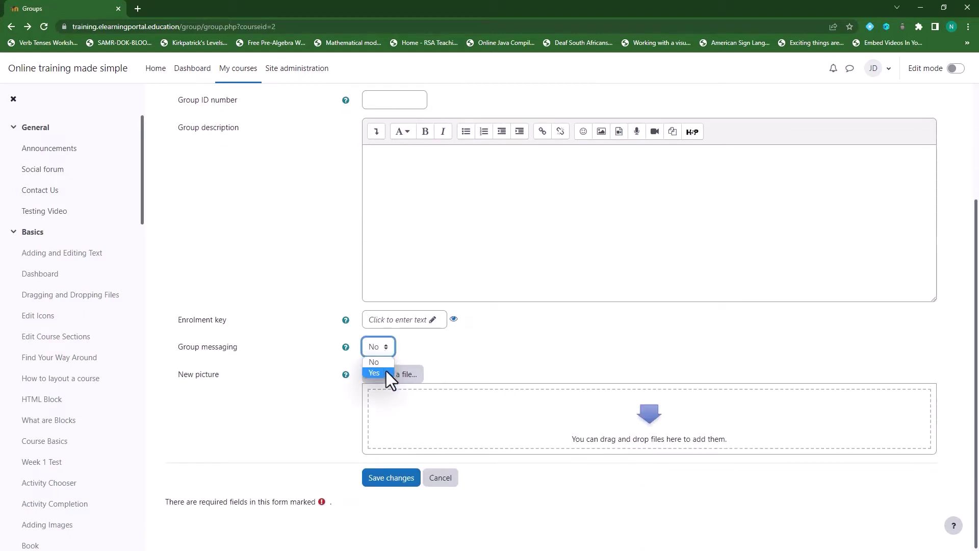
{"action": "left_click", "coordinate": [386, 371]}
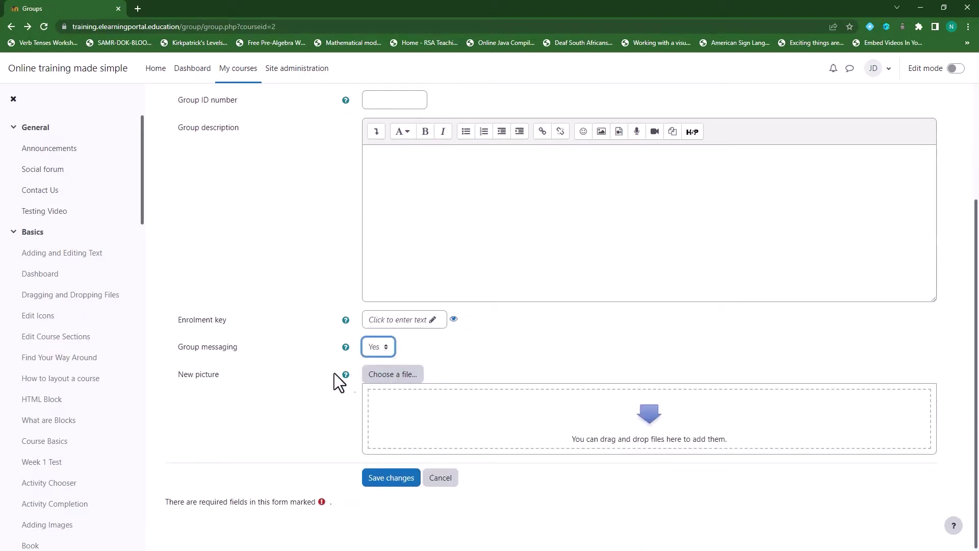
{"action": "left_click", "coordinate": [392, 478]}
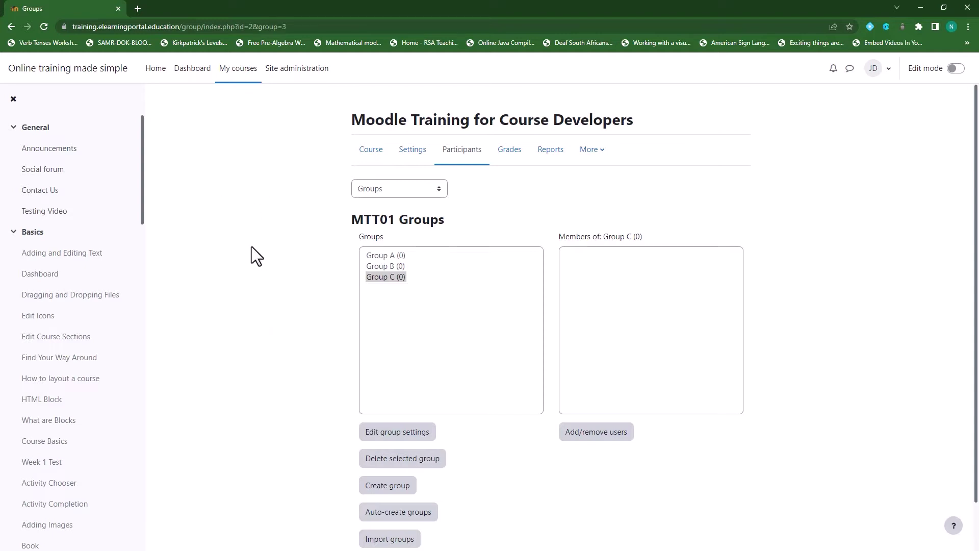
{"action": "left_click", "coordinate": [138, 8]}
Go to the Moodle plugins directory and search for 'PROFILE FIELD'.
{"action": "type", "text": "M"}
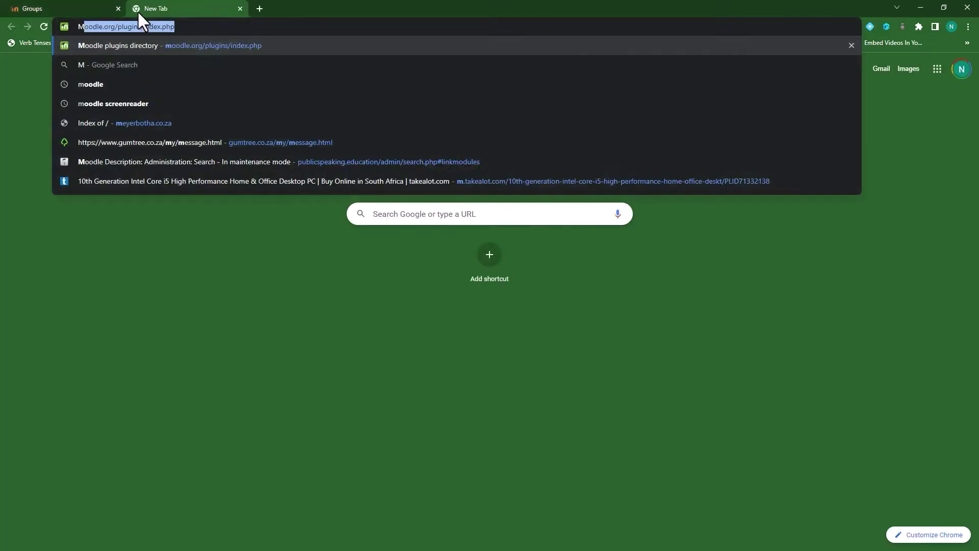
{"action": "type", "text": "OODLE"}
{"action": "key", "text": "Return"}
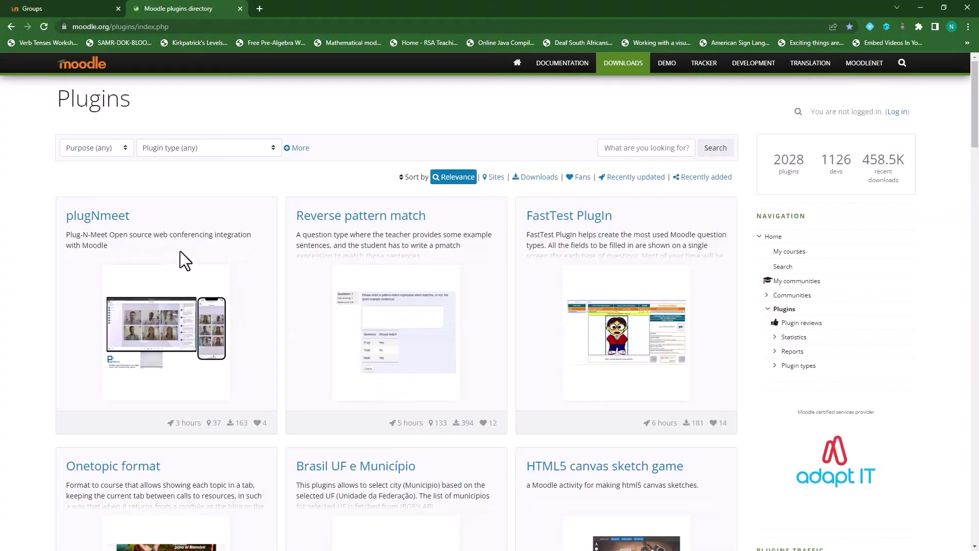
{"action": "left_click", "coordinate": [667, 152]}
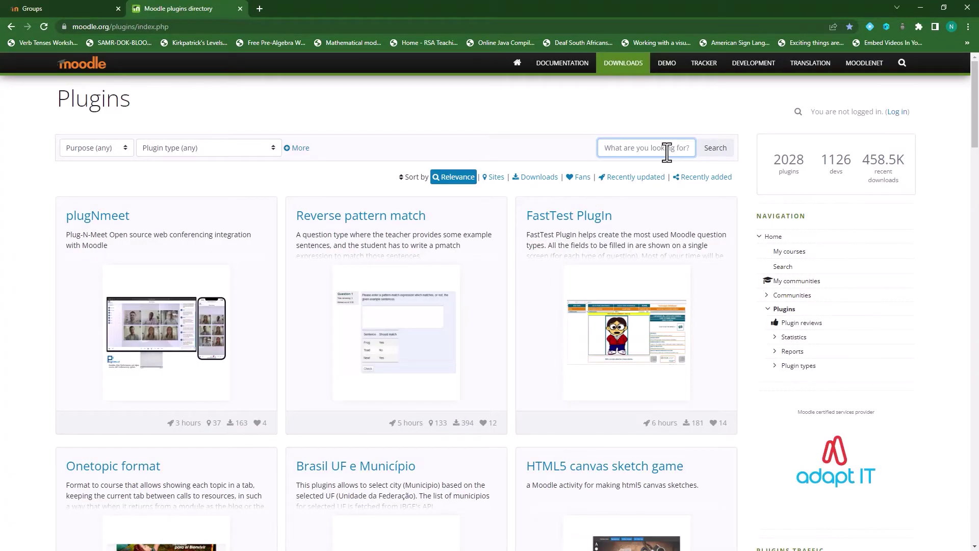
{"action": "type", "text": "PROFILE FIELD"}
{"action": "left_click", "coordinate": [719, 149]}
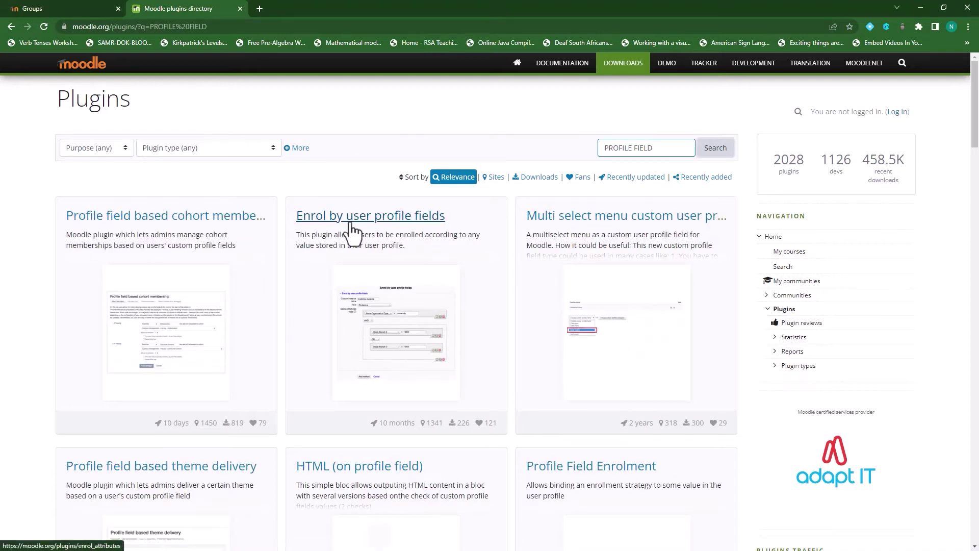
Download Enrol by user profile fields version 2.10 for Moodle 3.5-3.11.
{"action": "left_click", "coordinate": [395, 218]}
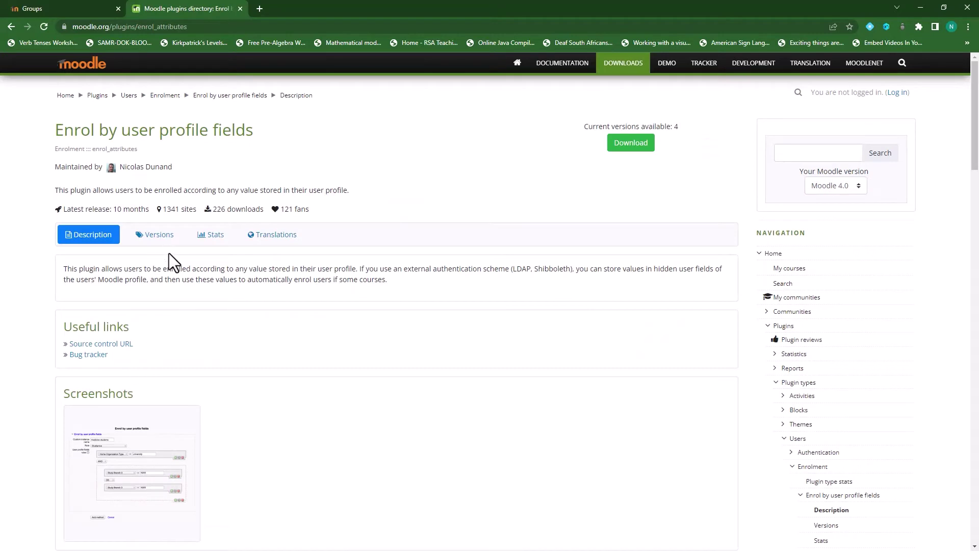
{"action": "left_click", "coordinate": [630, 144]}
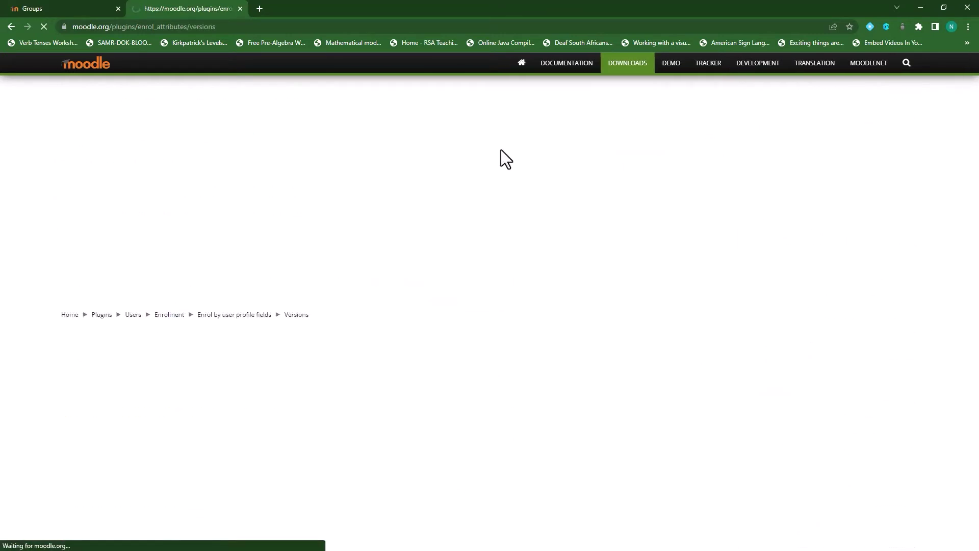
{"action": "left_click", "coordinate": [487, 277]}
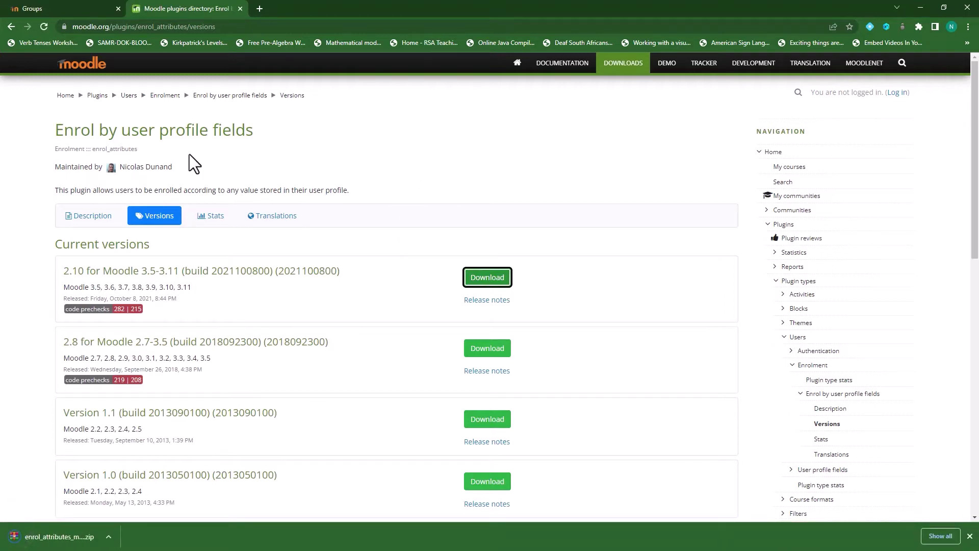
{"action": "left_click", "coordinate": [11, 26]}
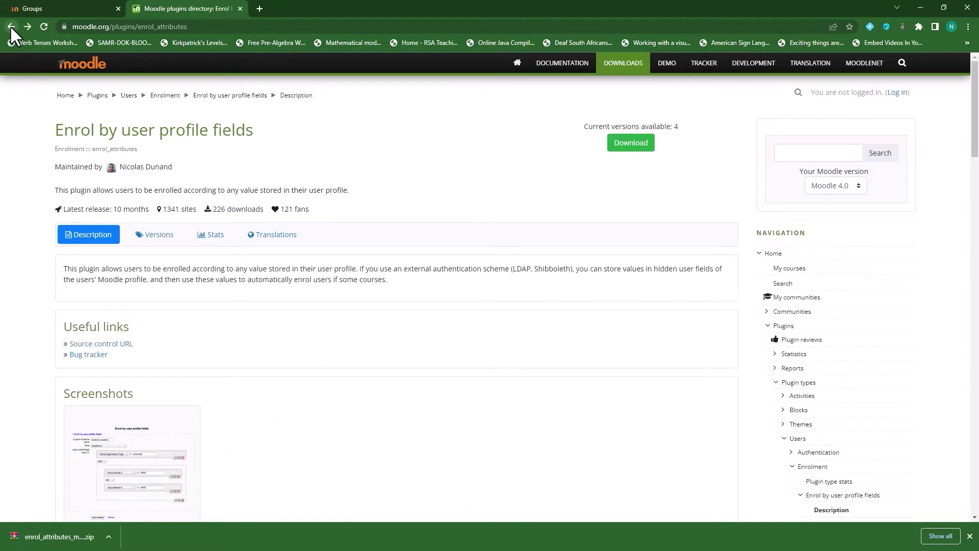
{"action": "left_click", "coordinate": [11, 26]}
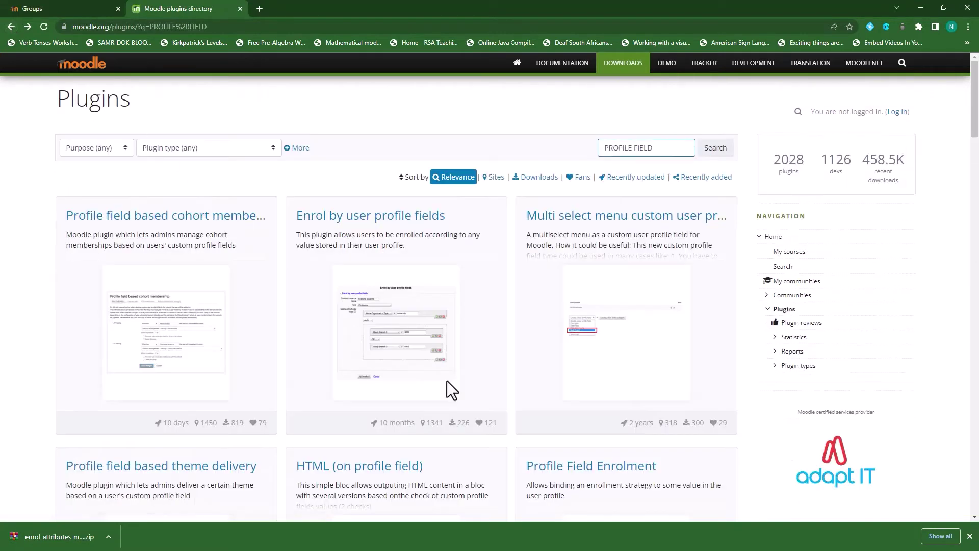
Close the plugins directory tab and go to Site administration.
{"action": "scroll", "coordinate": [447, 380], "scroll_direction": "down", "scroll_amount": 2}
{"action": "scroll", "coordinate": [620, 387], "scroll_direction": "down", "scroll_amount": 2}
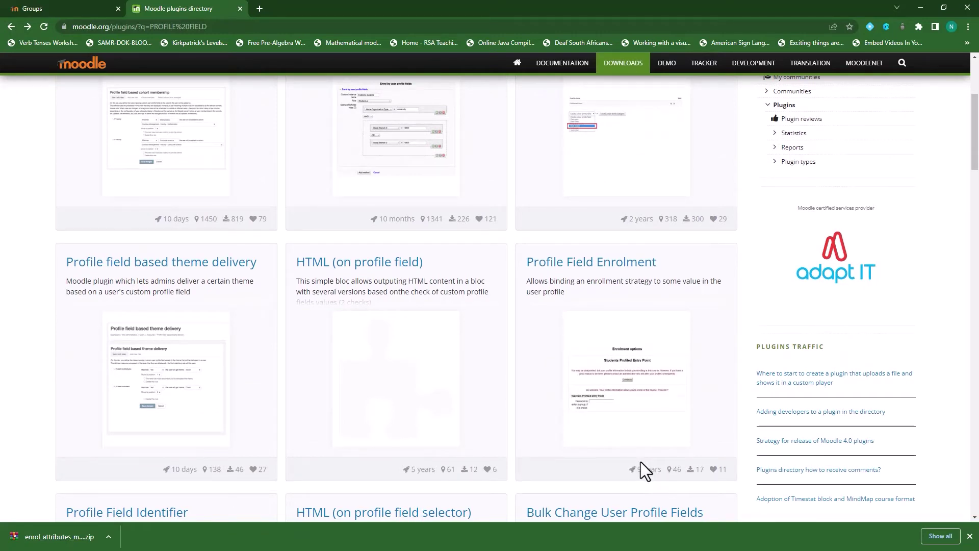
{"action": "scroll", "coordinate": [641, 461], "scroll_direction": "up", "scroll_amount": 4}
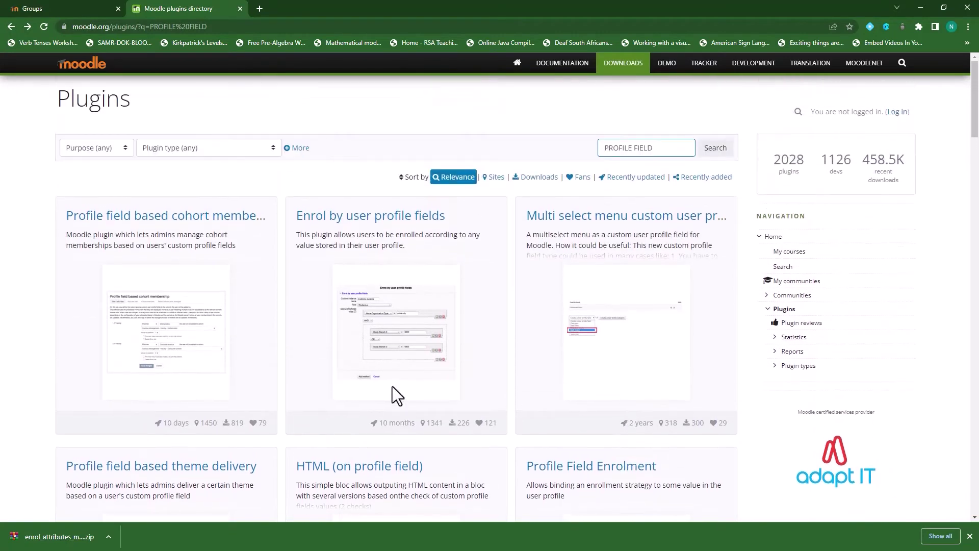
{"action": "left_click", "coordinate": [239, 8]}
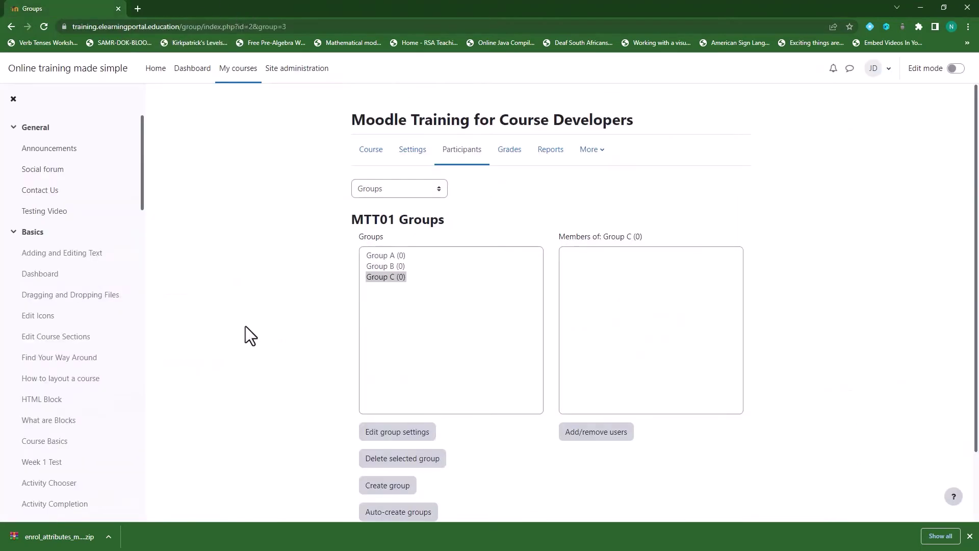
{"action": "left_click", "coordinate": [298, 70]}
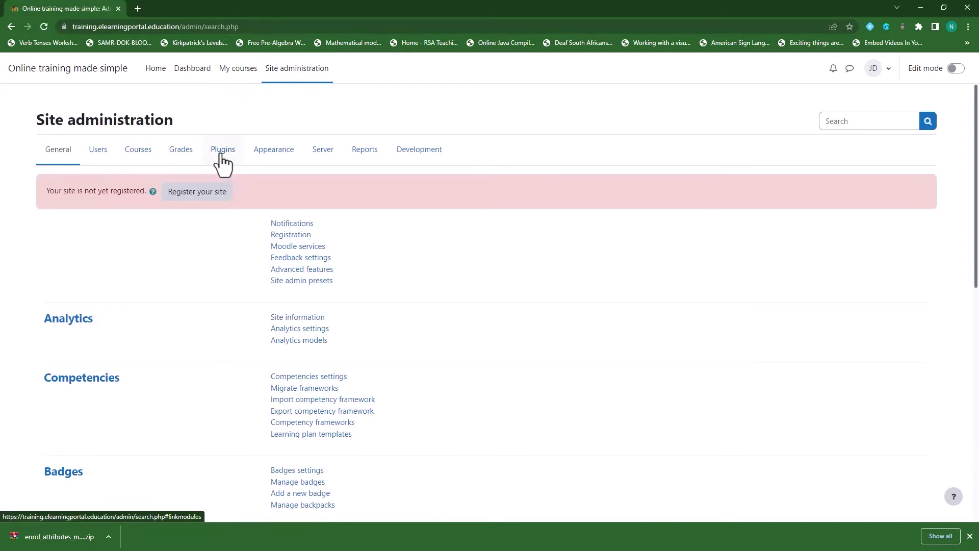
Drop the enrol_attributes zip into Plugins > Install plugins and install from the ZIP file.
{"action": "left_click", "coordinate": [222, 152]}
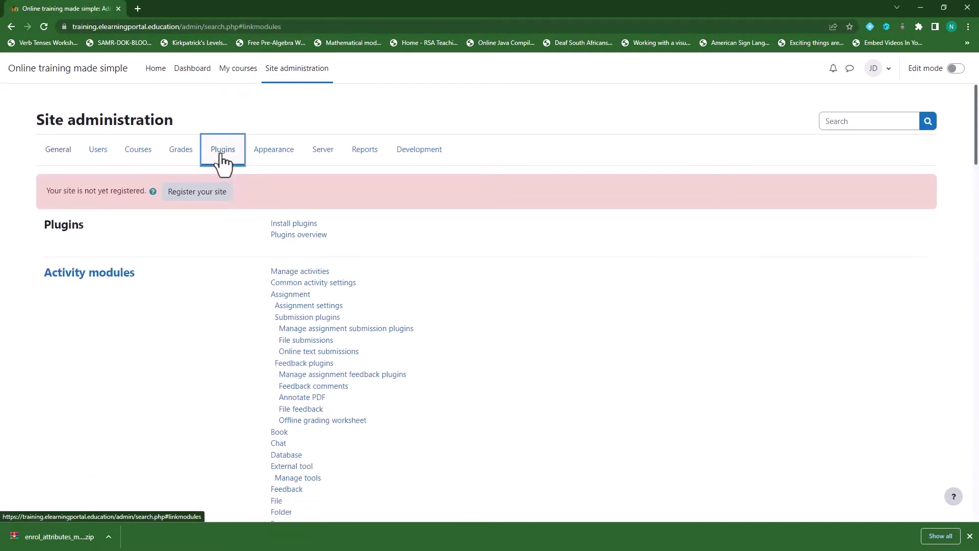
{"action": "left_click", "coordinate": [305, 224]}
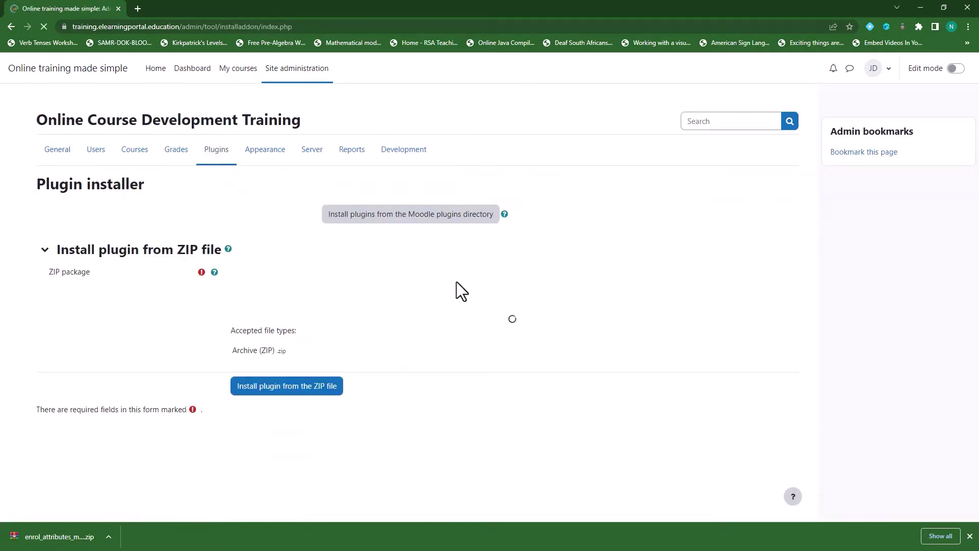
{"action": "left_click_drag", "start_coordinate": [56, 537], "coordinate": [305, 324]}
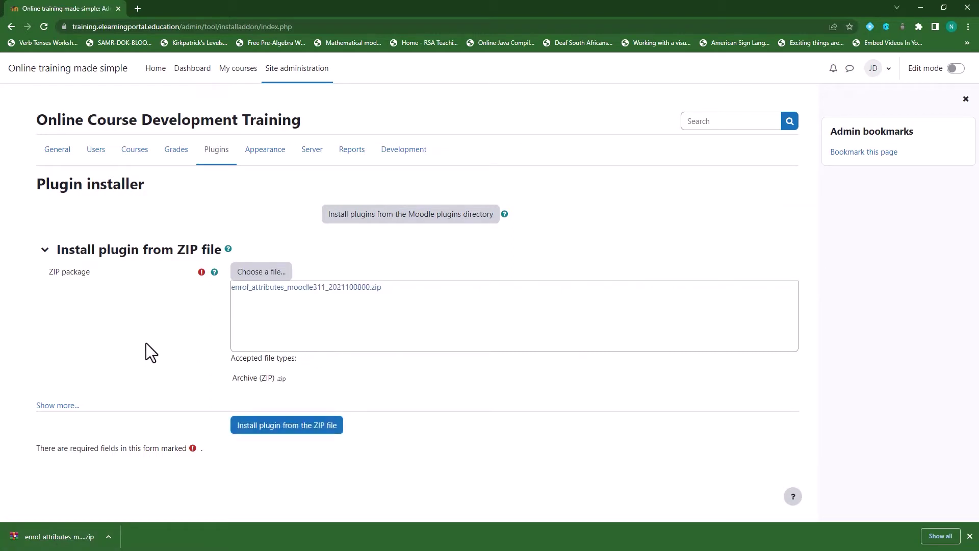
{"action": "left_click", "coordinate": [282, 426]}
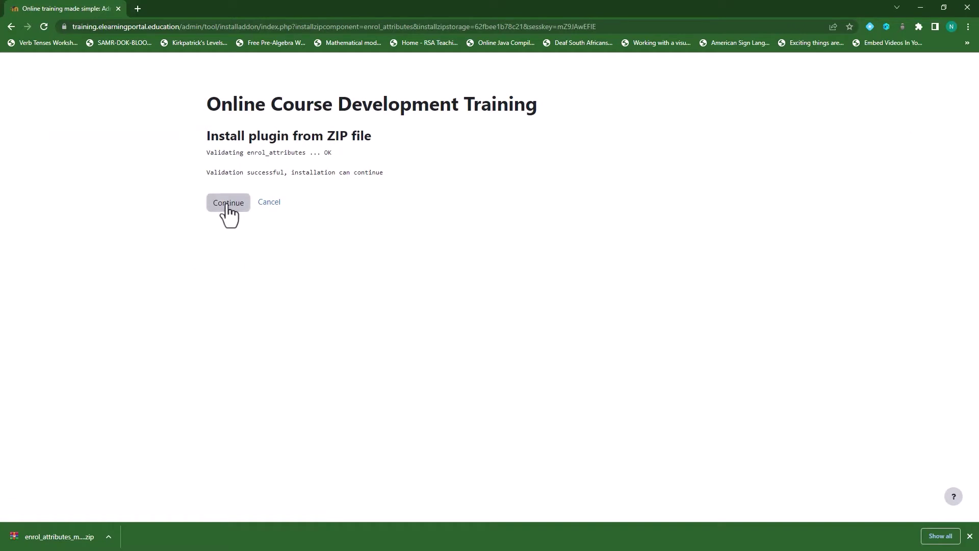
Continue past the successful validation and submit the site's upgrade key.
{"action": "left_click", "coordinate": [226, 204]}
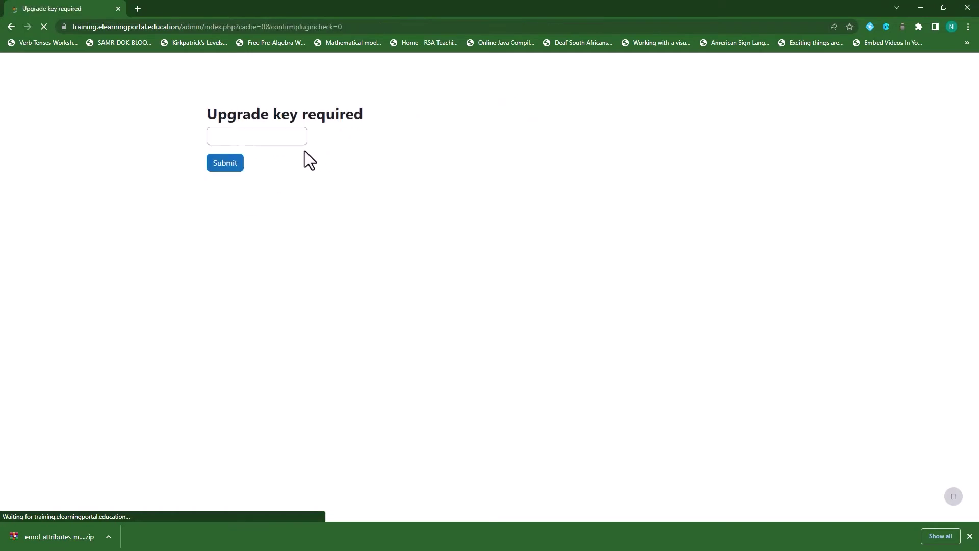
{"action": "left_click", "coordinate": [257, 136]}
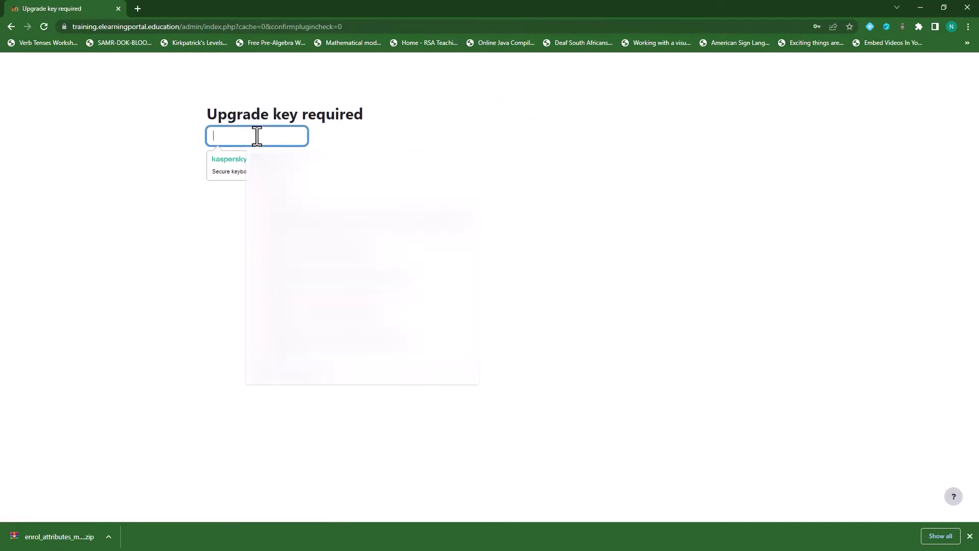
{"action": "type", "text": "••••••"}
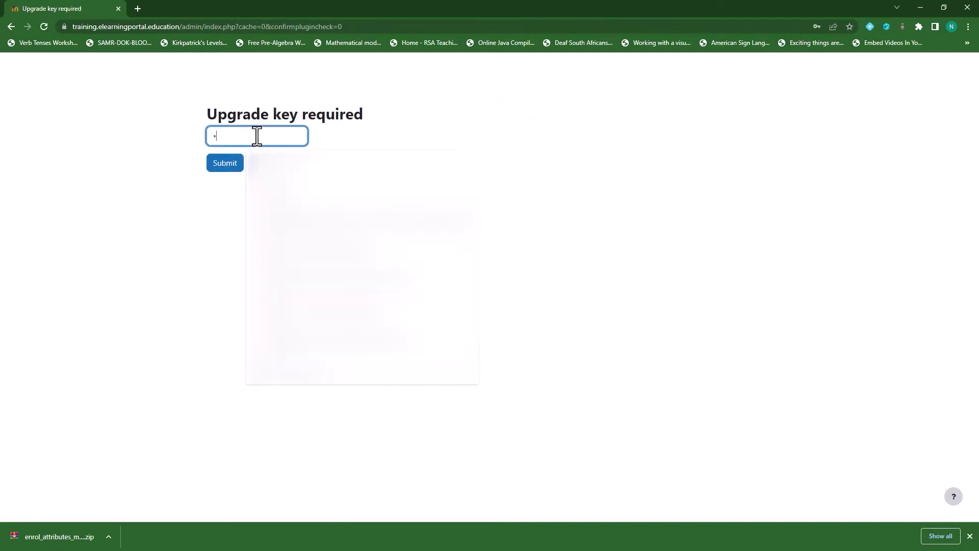
{"action": "type", "text": "•••••••"}
{"action": "left_click", "coordinate": [224, 169]}
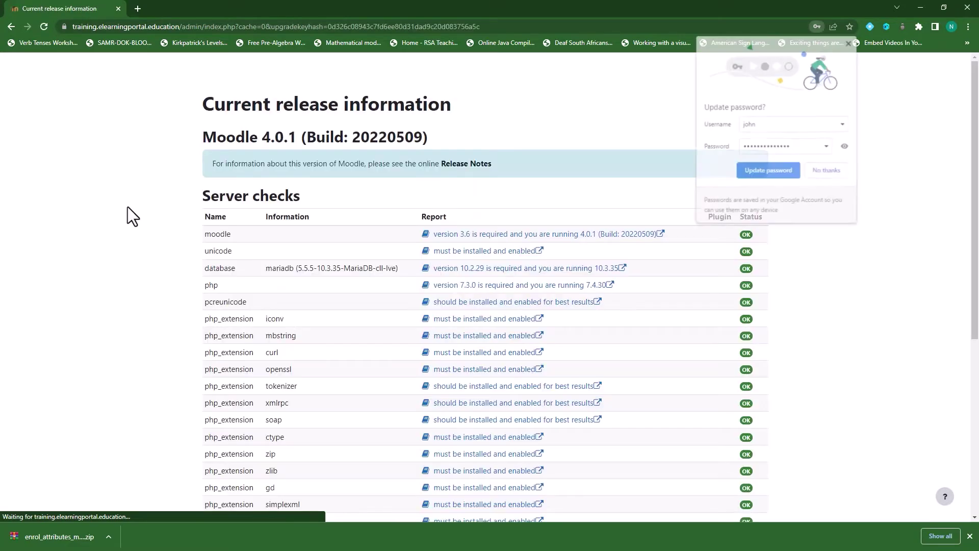
{"action": "left_click", "coordinate": [827, 171]}
Pass the server checks and upgrade the Moodle database to install enrol_attributes.
{"action": "scroll", "coordinate": [518, 398], "scroll_direction": "down", "scroll_amount": 6}
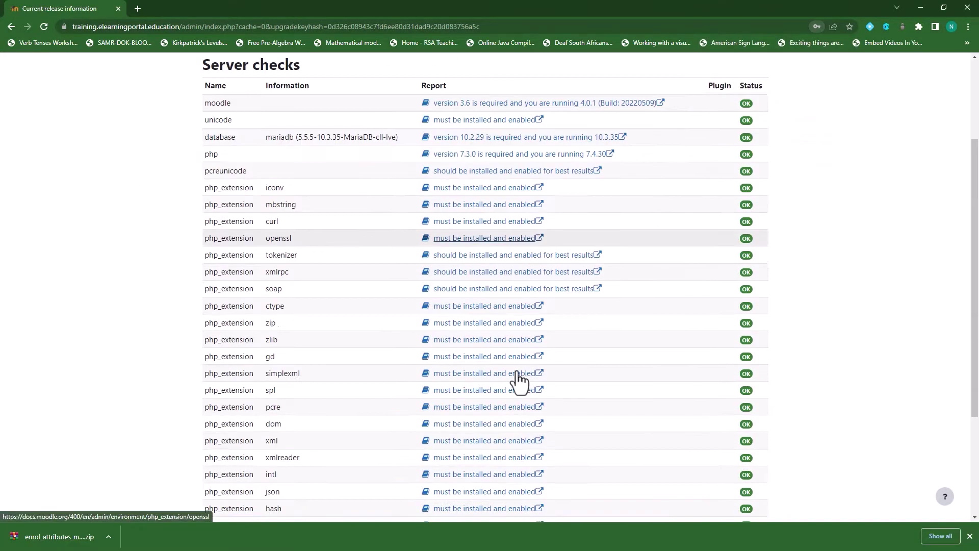
{"action": "left_click", "coordinate": [485, 504]}
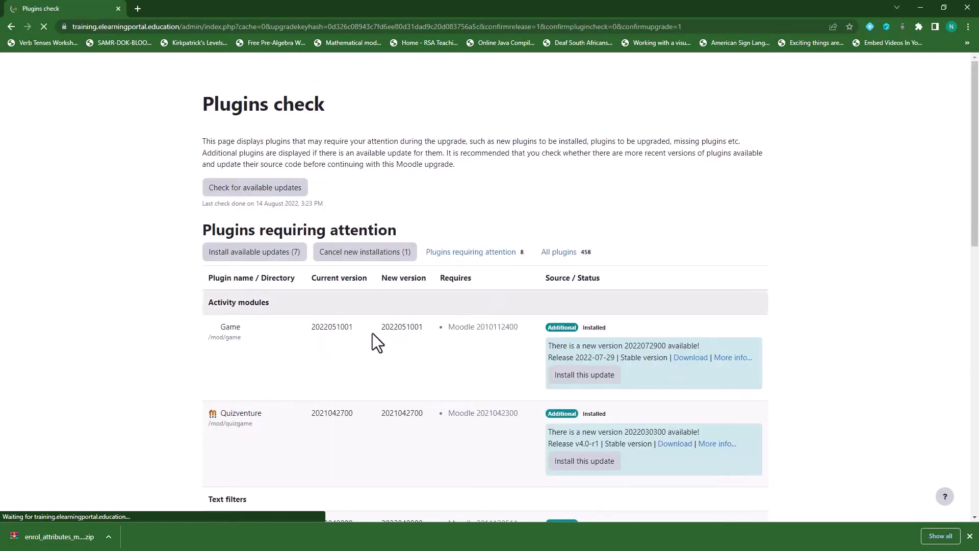
{"action": "scroll", "coordinate": [403, 383], "scroll_direction": "down", "scroll_amount": 12}
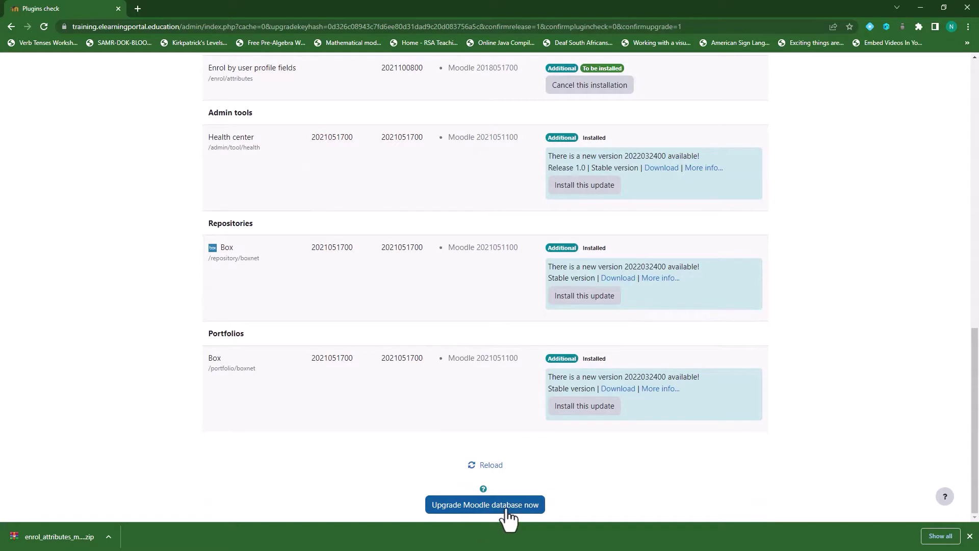
{"action": "left_click", "coordinate": [504, 506]}
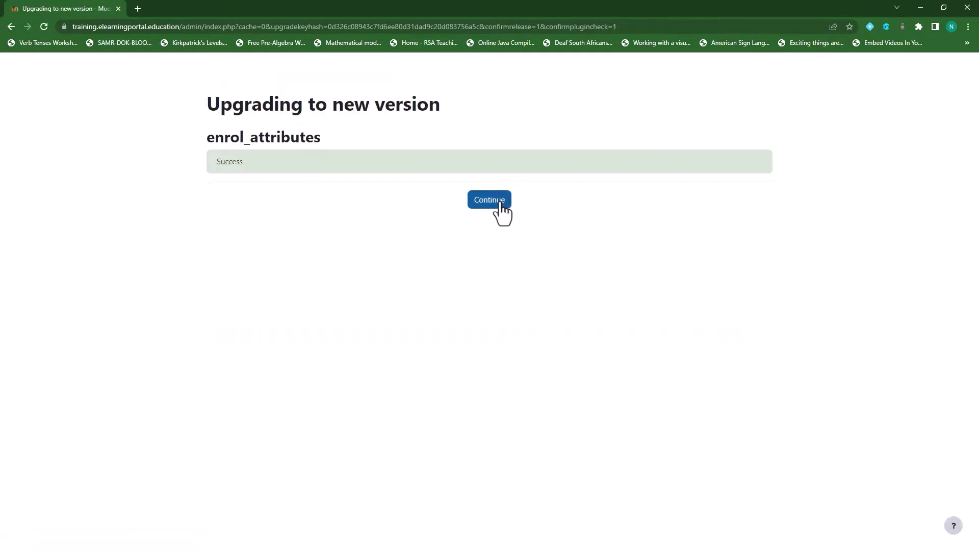
{"action": "left_click", "coordinate": [498, 201]}
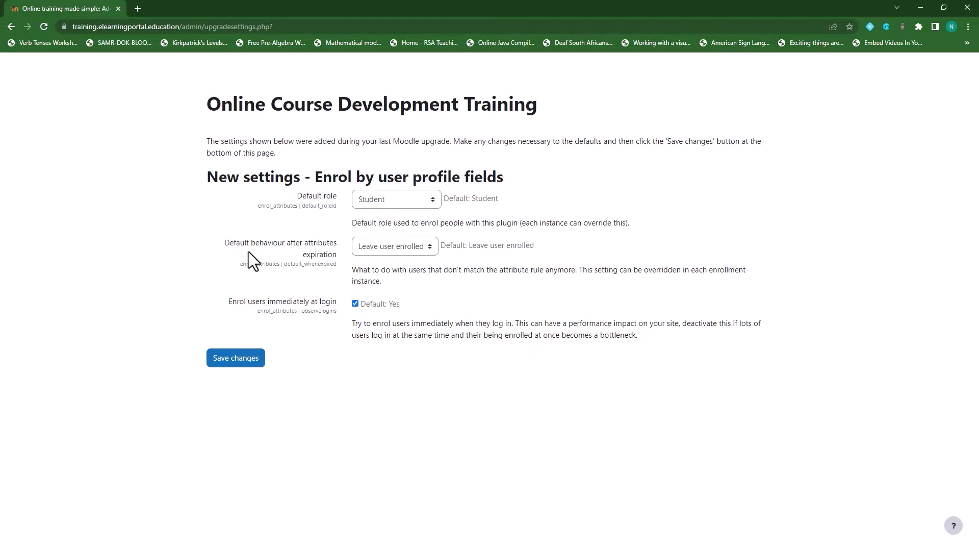
Keep 'Leave user enrolled' as the expiry behaviour and save the plugin's default settings.
{"action": "left_click", "coordinate": [432, 249]}
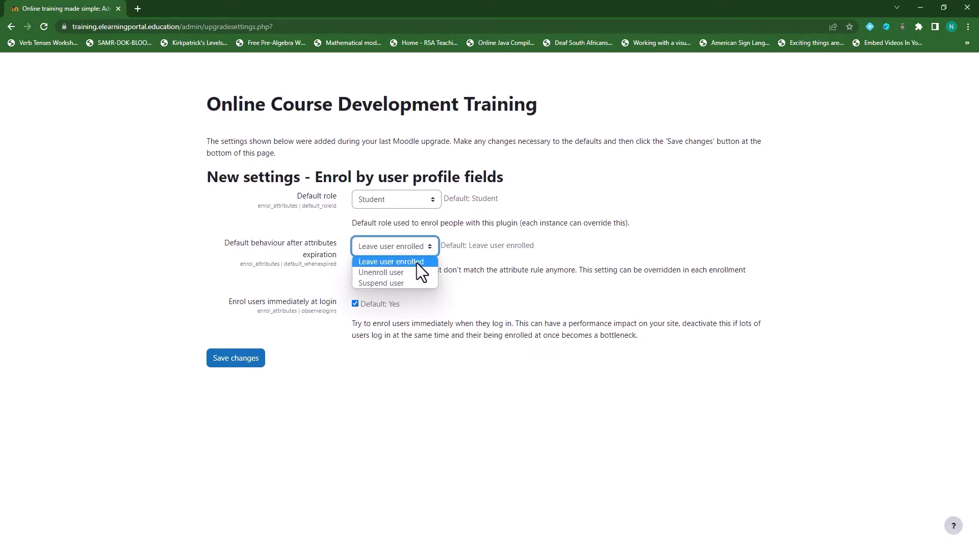
{"action": "left_click", "coordinate": [417, 262]}
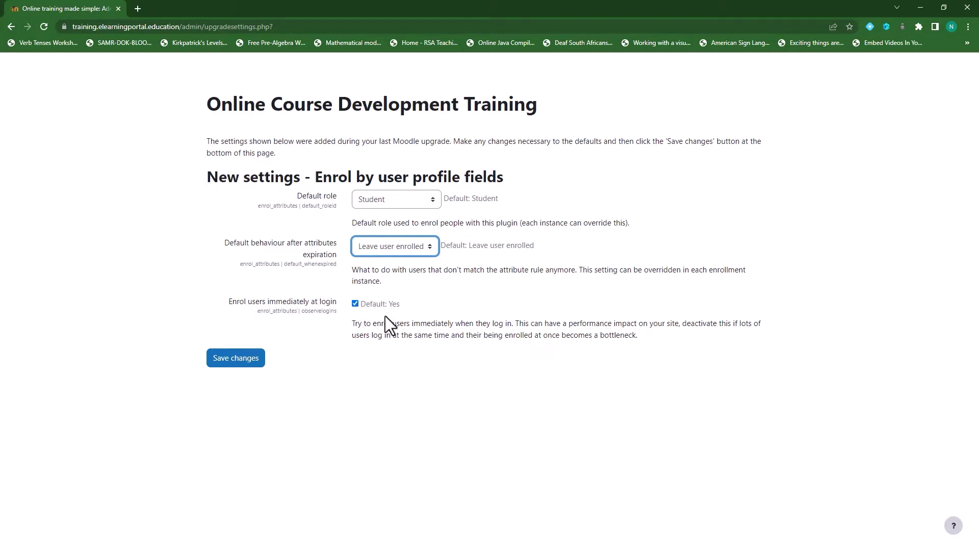
{"action": "left_click", "coordinate": [236, 362]}
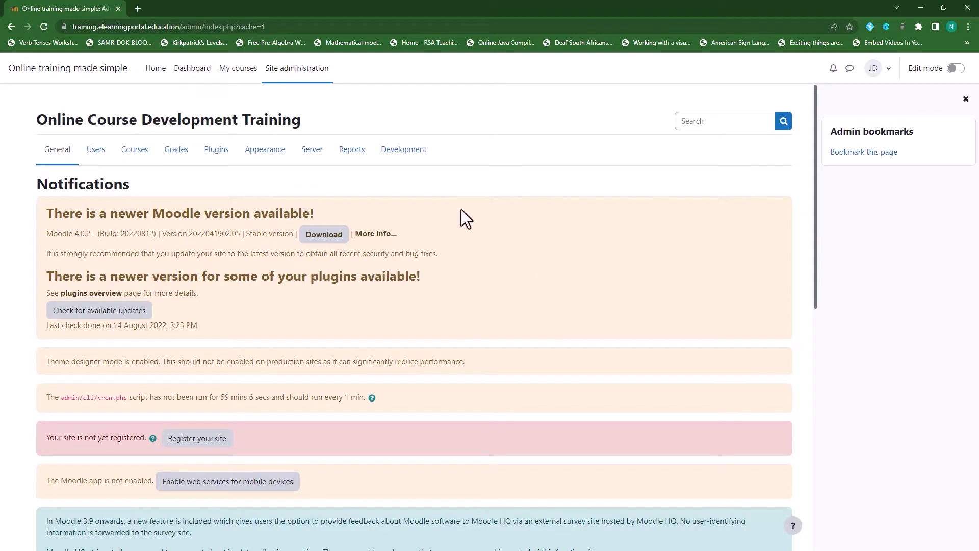
Log out of Moodle and log back in as the administrator.
{"action": "left_click", "coordinate": [882, 70]}
{"action": "left_click", "coordinate": [806, 224]}
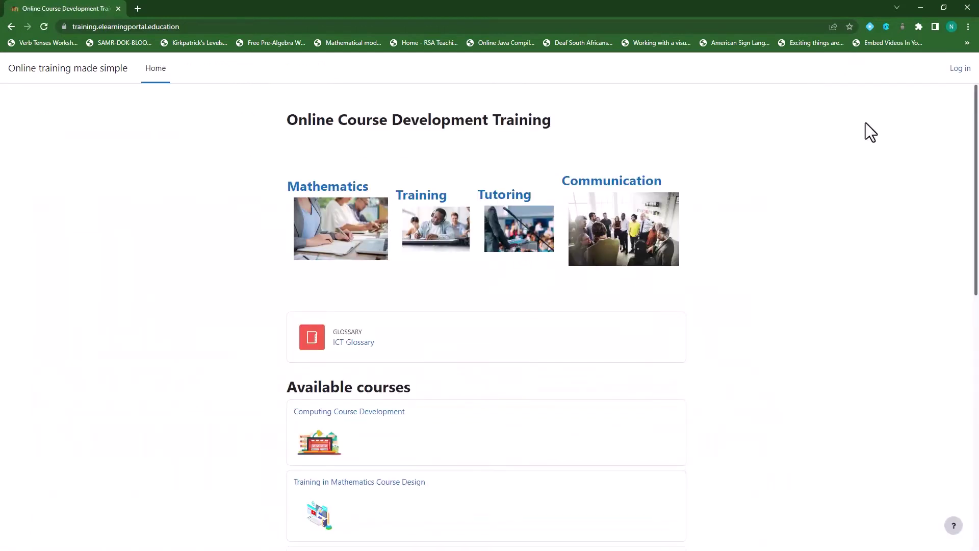
{"action": "left_click", "coordinate": [957, 70]}
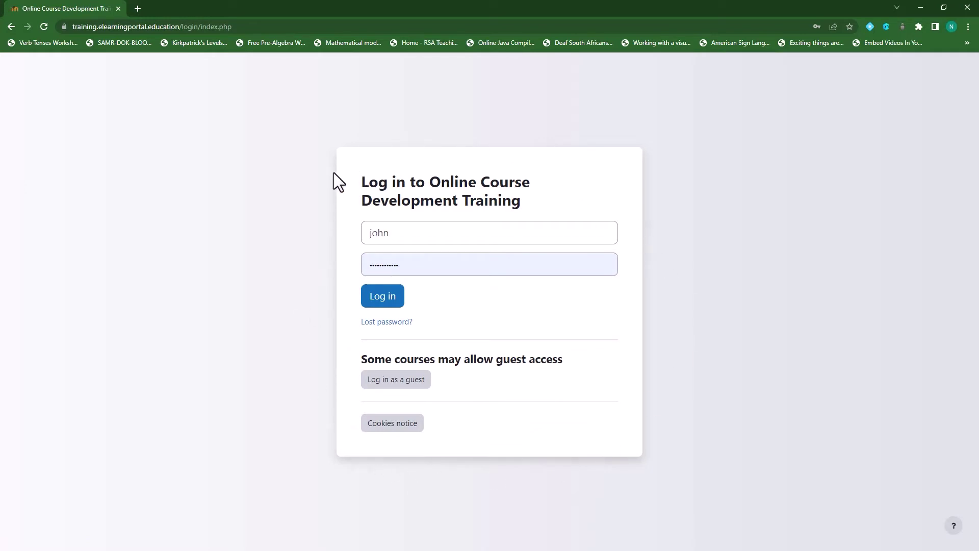
{"action": "left_click", "coordinate": [386, 301]}
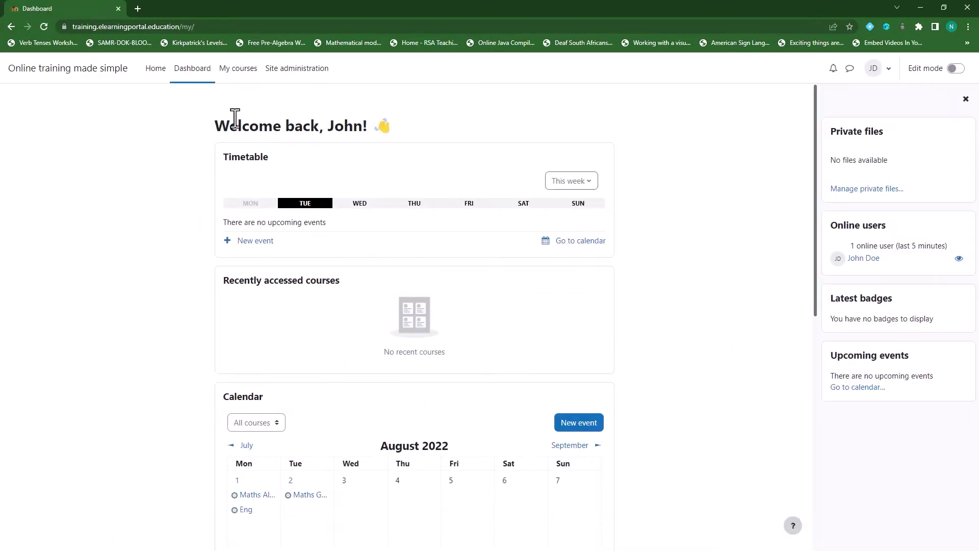
View the Moodle Training for Course Developers course from the front page, then go to Site administration.
{"action": "left_click", "coordinate": [155, 69]}
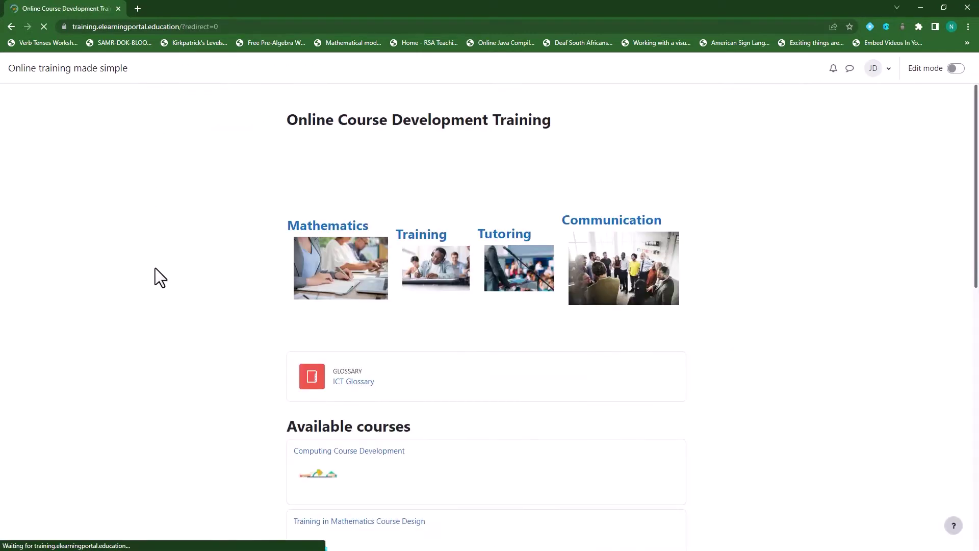
{"action": "scroll", "coordinate": [296, 304], "scroll_direction": "down", "scroll_amount": 10}
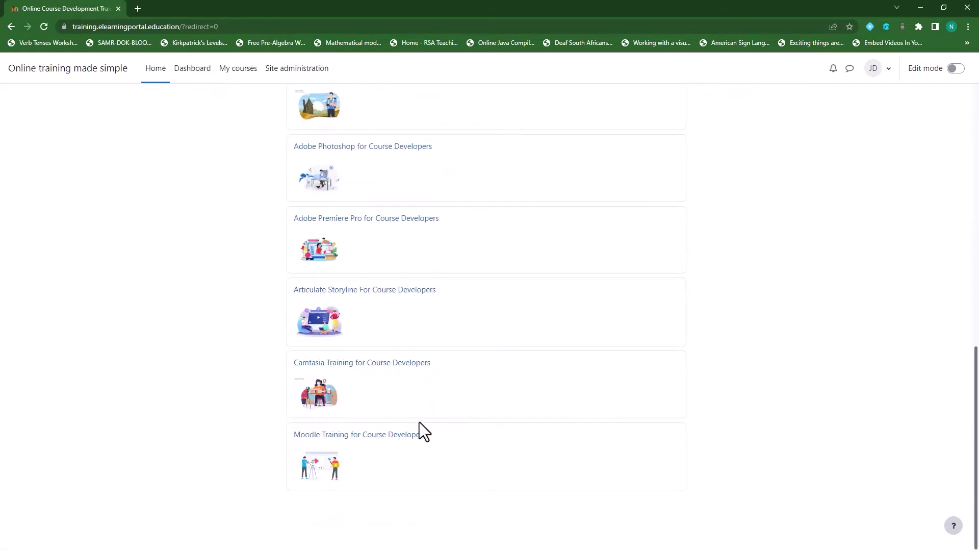
{"action": "left_click", "coordinate": [396, 435]}
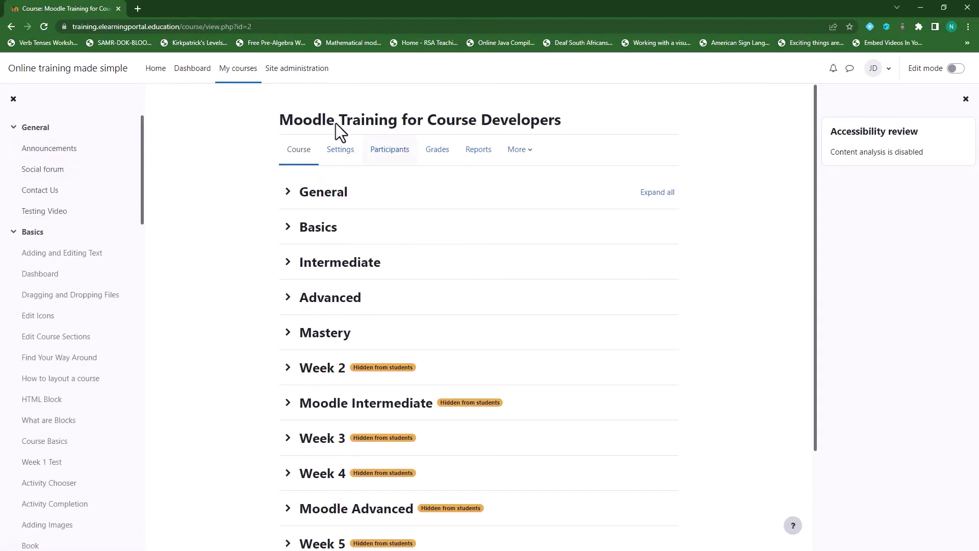
{"action": "left_click", "coordinate": [269, 70]}
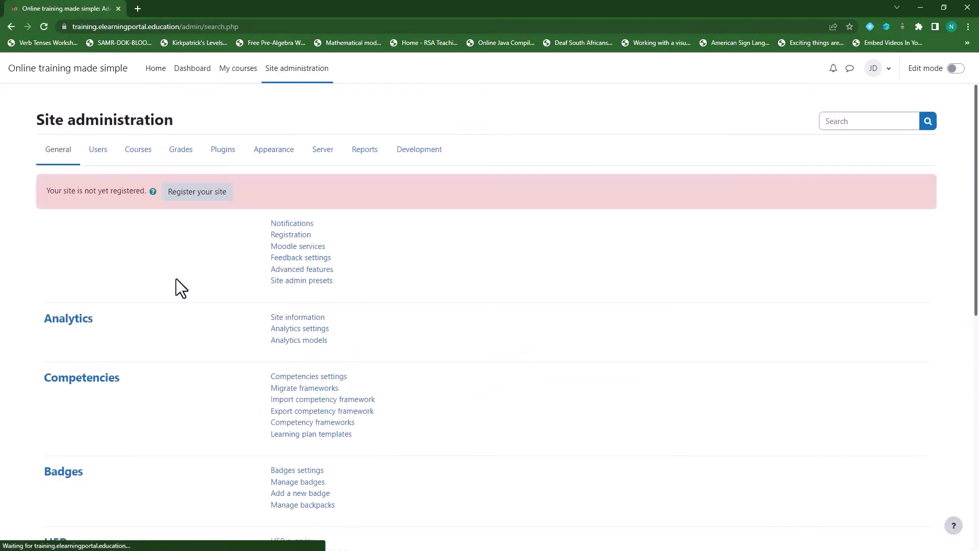
Go to Users > Accounts > User profile fields in Site administration.
{"action": "left_click", "coordinate": [98, 152]}
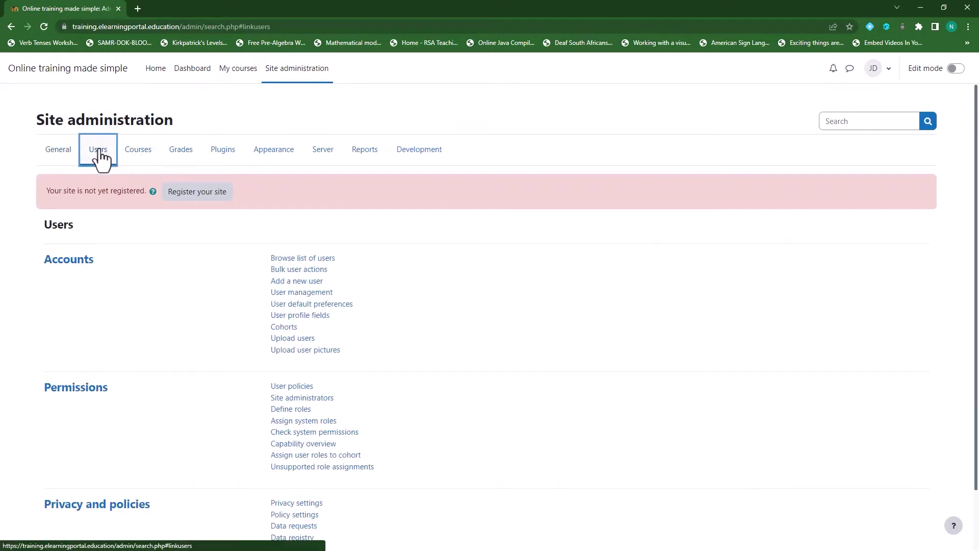
{"action": "left_click", "coordinate": [309, 317]}
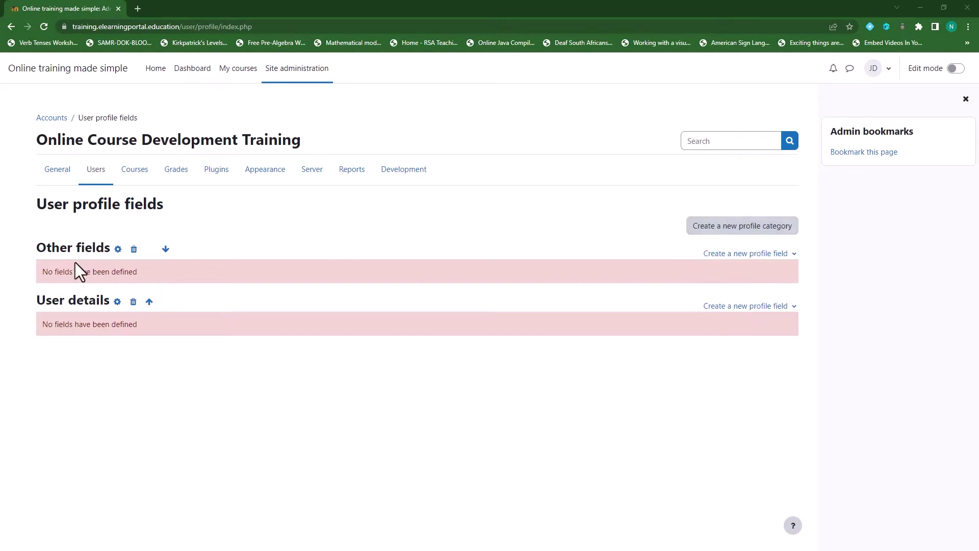
Change the 'Other fields' category name to 'Extra Information' and save it.
{"action": "left_click", "coordinate": [118, 249]}
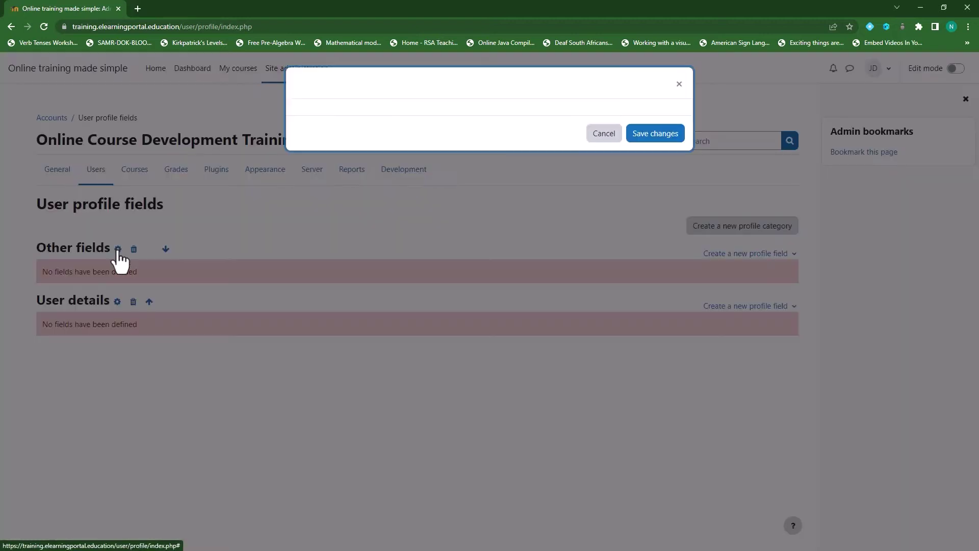
{"action": "left_click_drag", "start_coordinate": [448, 121], "coordinate": [414, 119]}
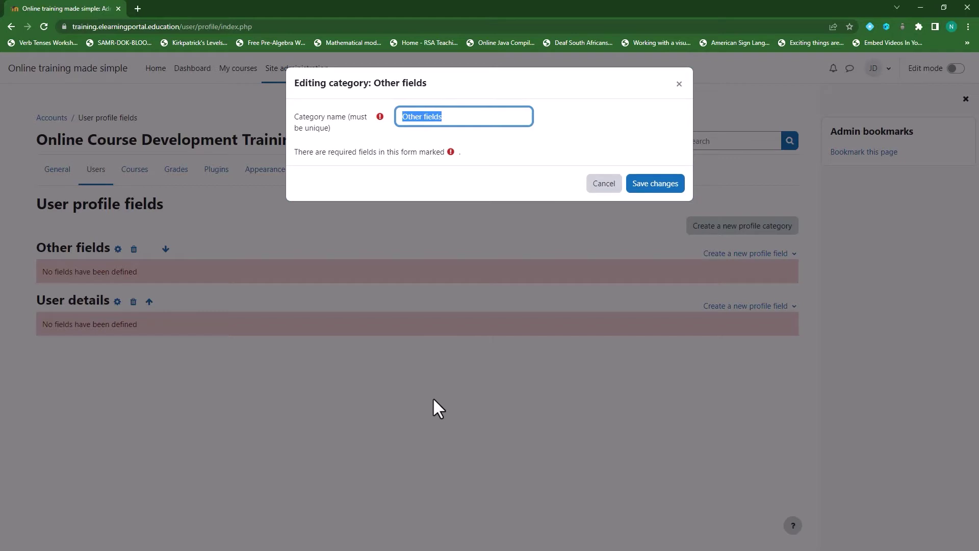
{"action": "type", "text": "Extra Information"}
{"action": "left_click", "coordinate": [653, 185]}
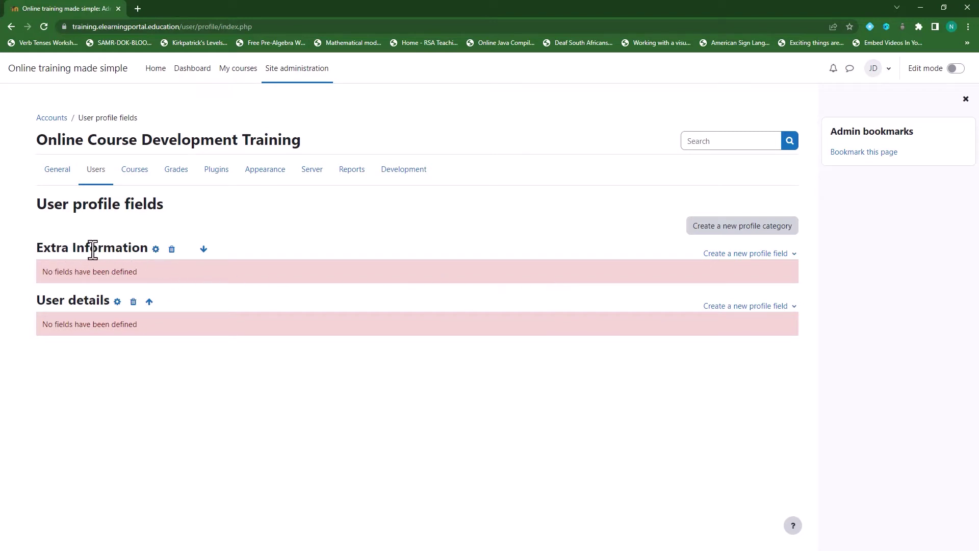
Start a new drop-down profile field with short name 'institution' and name 'Institution'.
{"action": "left_click", "coordinate": [748, 254]}
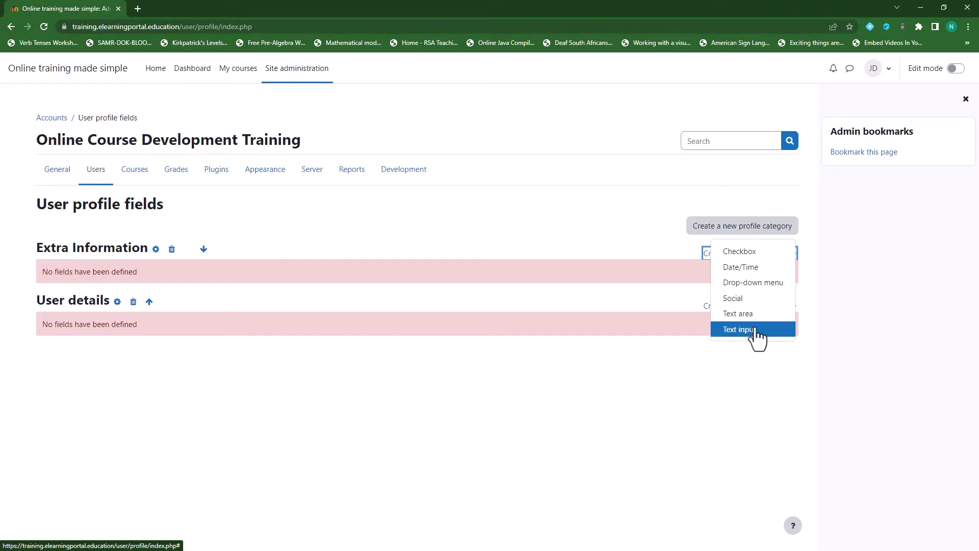
{"action": "left_click", "coordinate": [765, 283]}
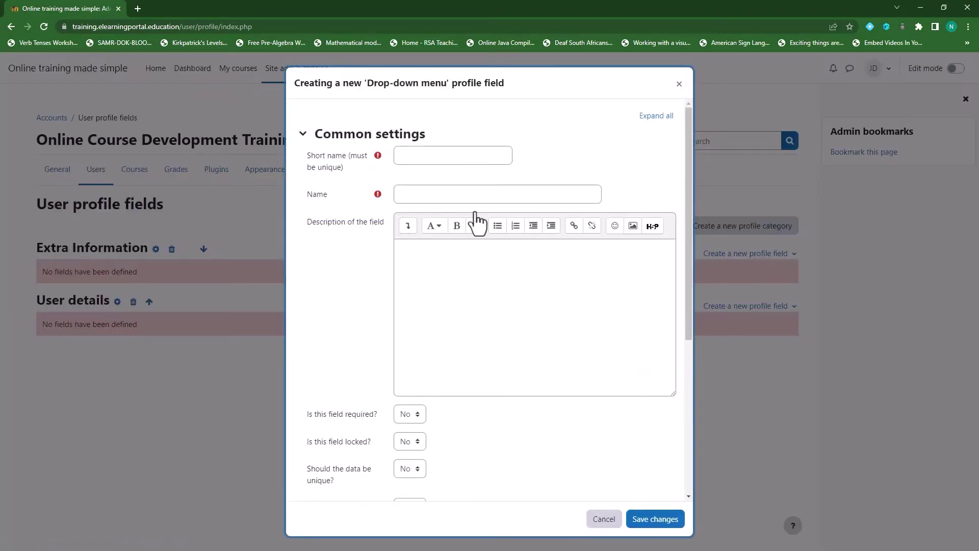
{"action": "left_click", "coordinate": [441, 159]}
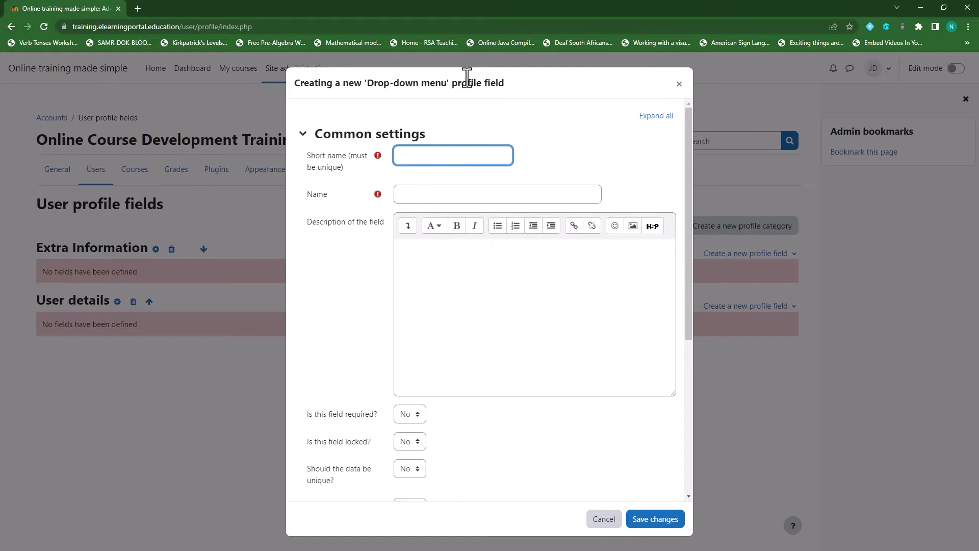
{"action": "type", "text": "institution"}
{"action": "left_click", "coordinate": [433, 194]}
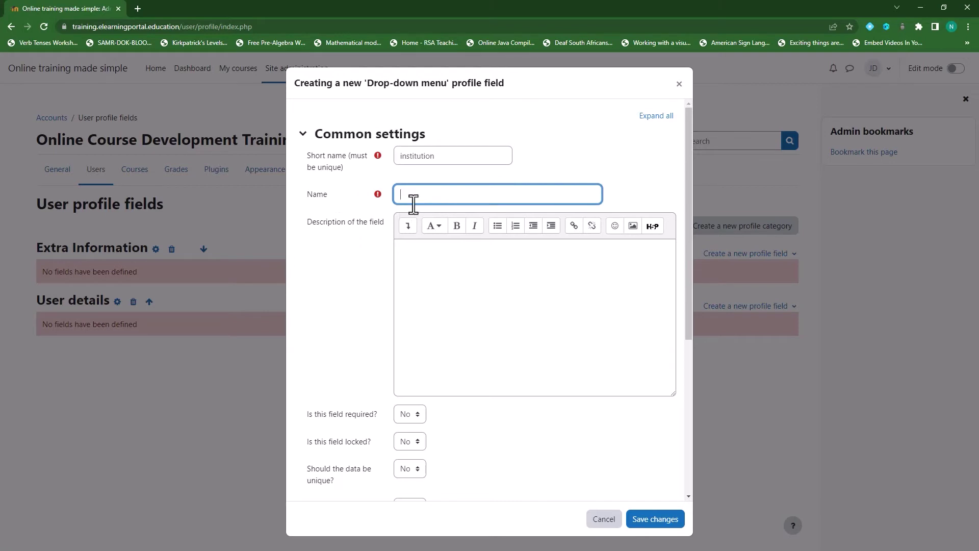
{"action": "type", "text": "Institution"}
Make the Institution field required and displayed on the signup page.
{"action": "scroll", "coordinate": [339, 327], "scroll_direction": "down", "scroll_amount": 2}
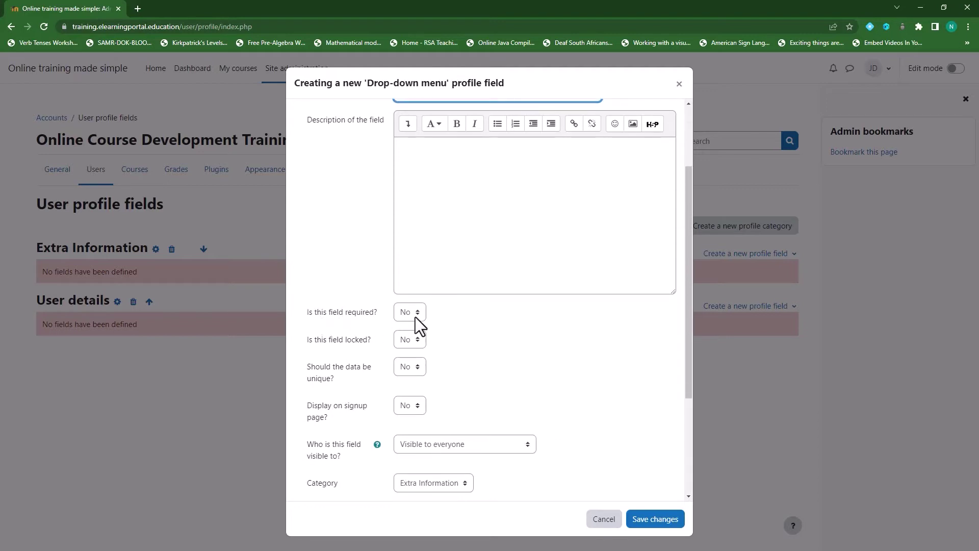
{"action": "left_click", "coordinate": [417, 314]}
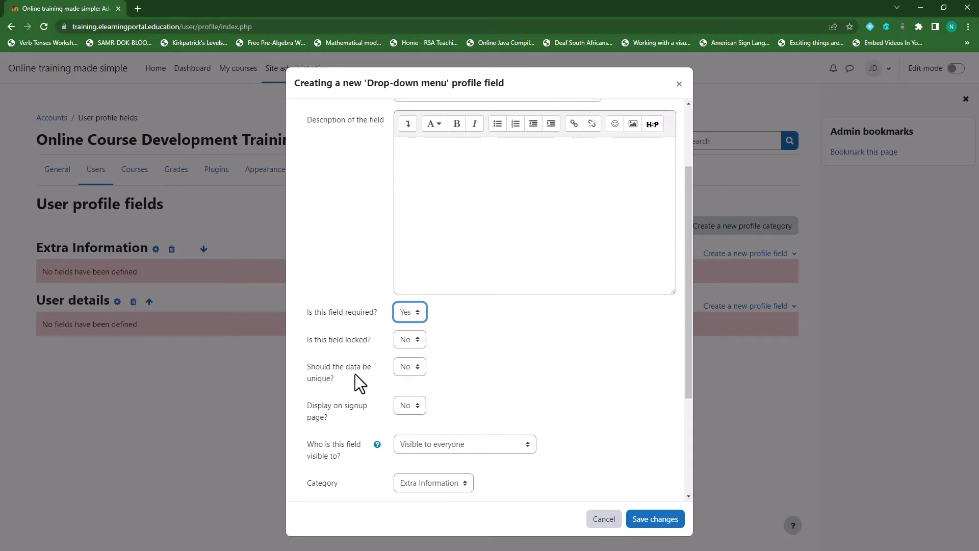
{"action": "scroll", "coordinate": [365, 370], "scroll_direction": "down", "scroll_amount": 1}
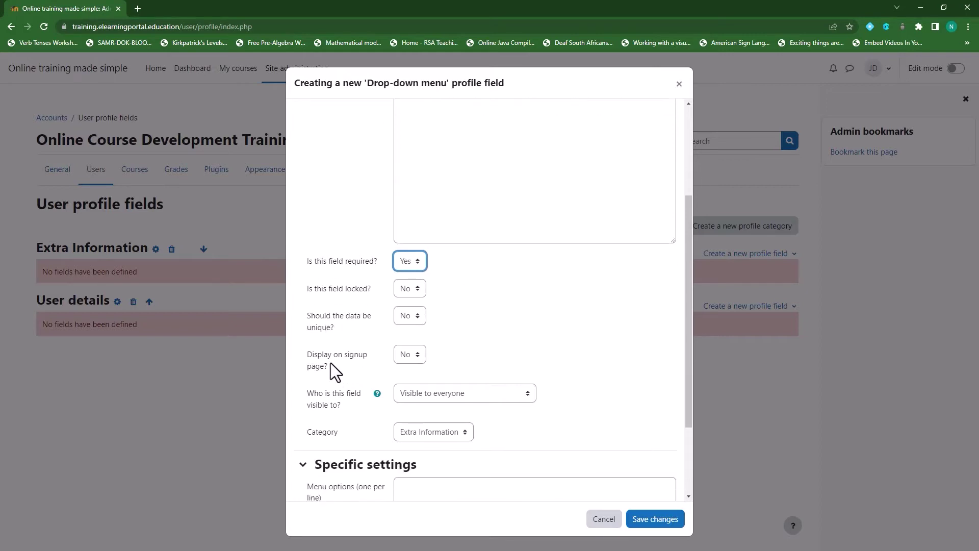
{"action": "left_click", "coordinate": [418, 359]}
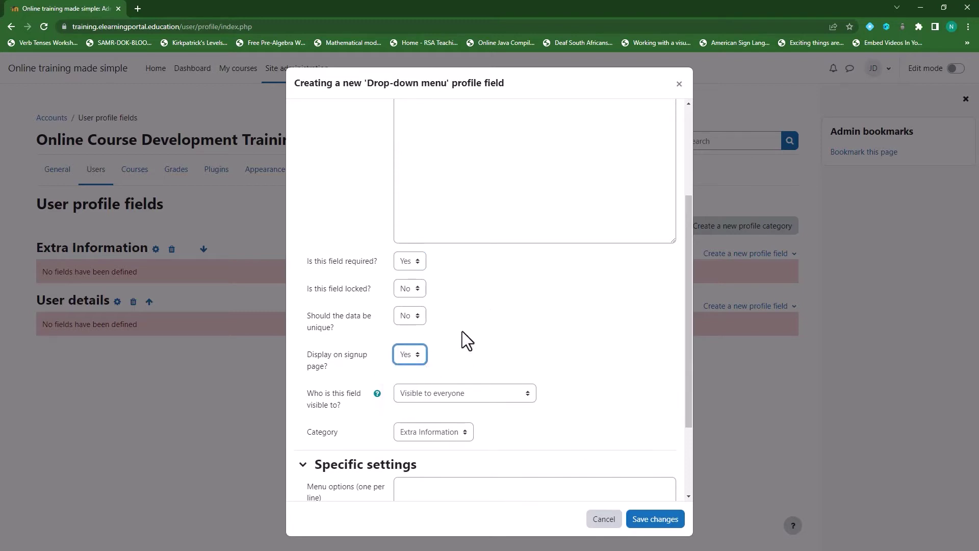
{"action": "scroll", "coordinate": [462, 331], "scroll_direction": "down", "scroll_amount": 2}
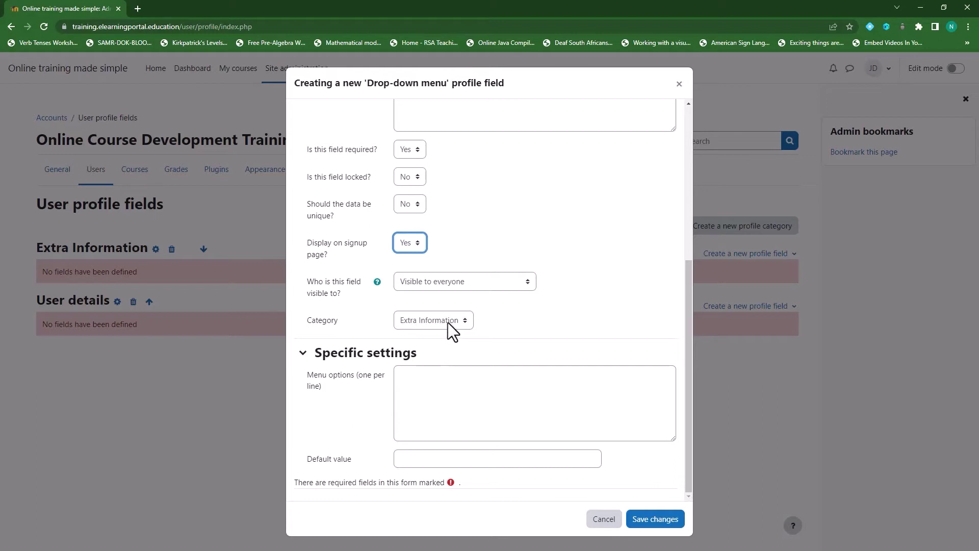
Enter menu options Select One, School A, School B, School C and save the Institution field.
{"action": "left_click", "coordinate": [424, 382]}
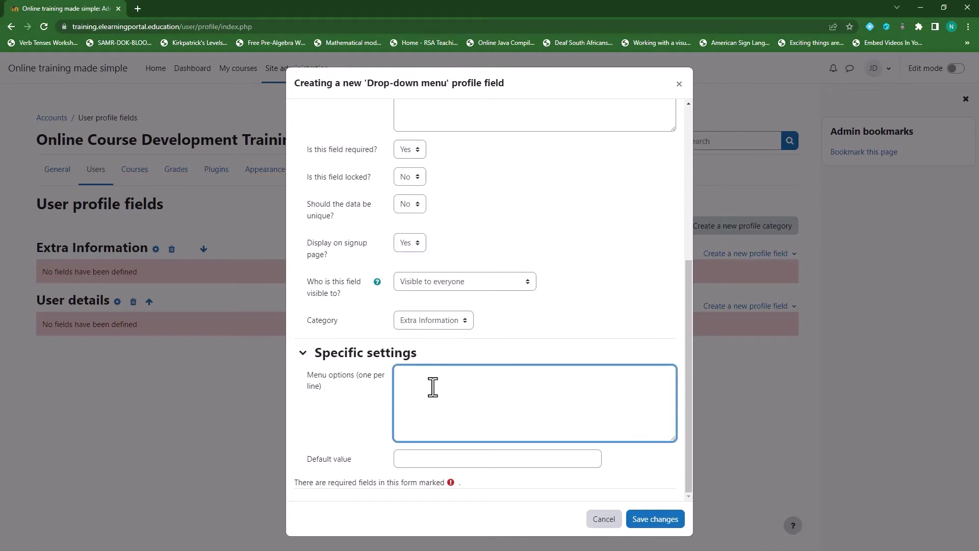
{"action": "type", "text": "Select One"}
{"action": "scroll", "coordinate": [482, 230], "scroll_direction": "up", "scroll_amount": 5}
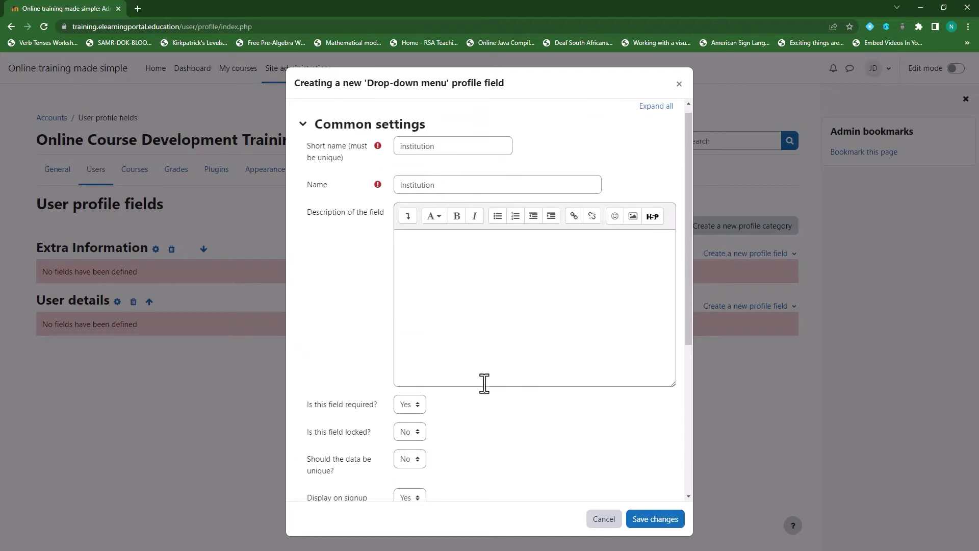
{"action": "scroll", "coordinate": [483, 383], "scroll_direction": "down", "scroll_amount": 3}
{"action": "scroll", "coordinate": [484, 384], "scroll_direction": "down", "scroll_amount": 2}
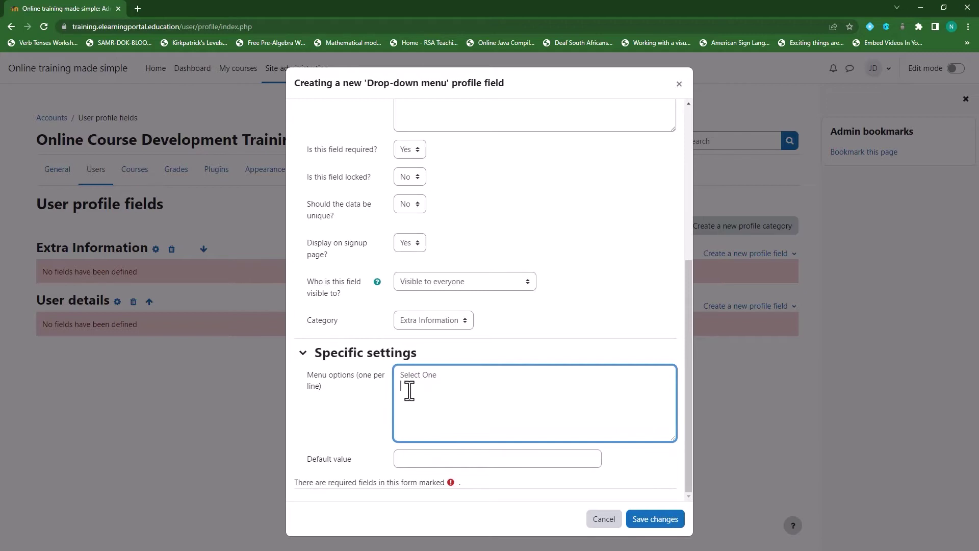
{"action": "type", "text": "Sohool AscHOOL b"}
{"action": "key", "text": "BackSpace"}
{"action": "key", "text": "BackSpace"}
{"action": "key", "text": "BackSpace"}
{"action": "key", "text": "BackSpace"}
{"action": "key", "text": "BackSpace"}
{"action": "key", "text": "BackSpace"}
{"action": "key", "text": "BackSpace"}
{"action": "key", "text": "BackSpace"}
{"action": "type", "text": "Sc"}
{"action": "type", "text": "B"}
{"action": "key", "text": "Return"}
{"action": "type", "text": "School C"}
{"action": "left_click", "coordinate": [658, 521]}
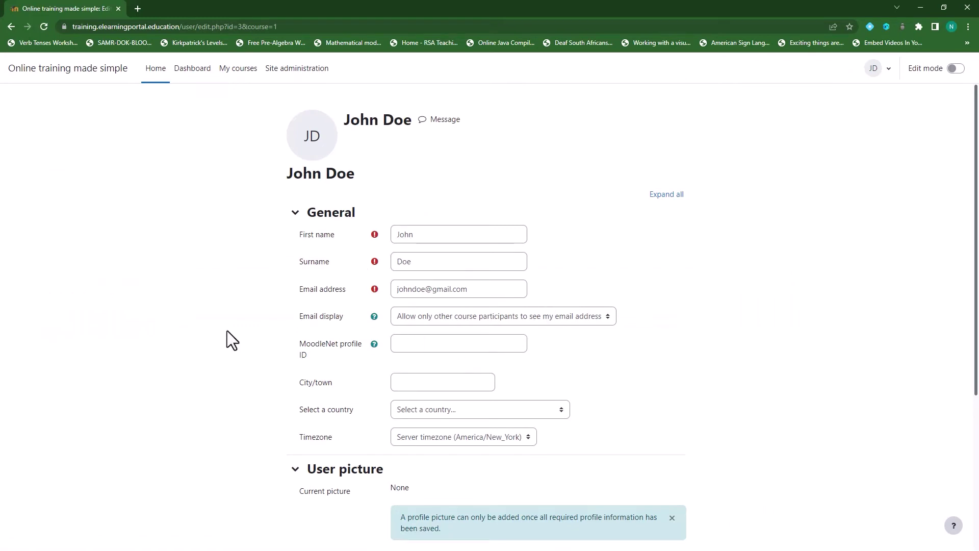
Choose School A for Institution on the profile form and update the profile.
{"action": "scroll", "coordinate": [230, 329], "scroll_direction": "down", "scroll_amount": 5}
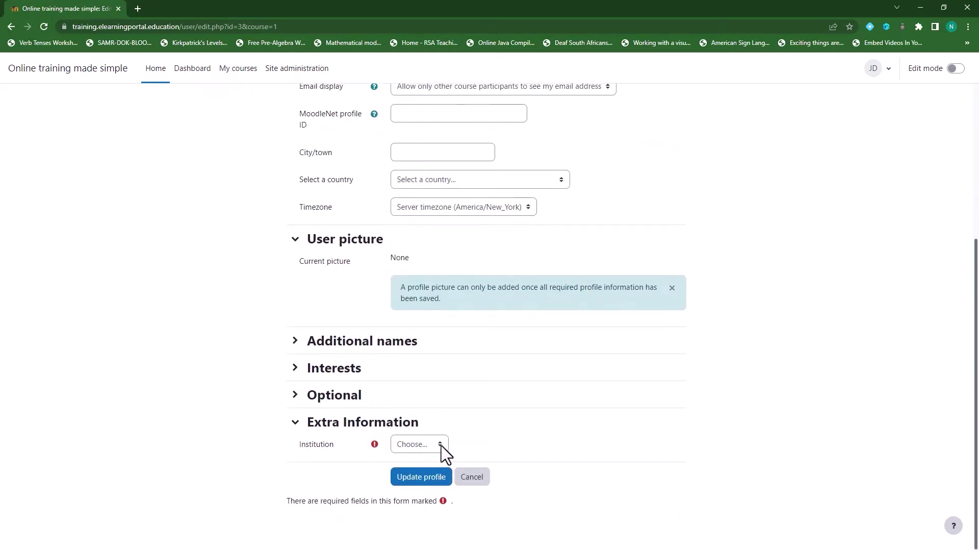
{"action": "left_click", "coordinate": [441, 445]}
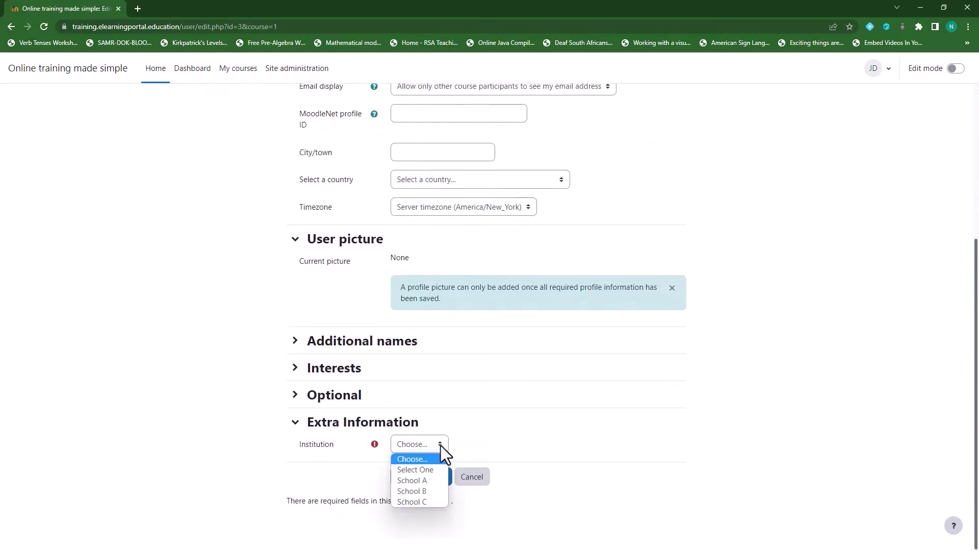
{"action": "left_click", "coordinate": [424, 480]}
{"action": "left_click", "coordinate": [421, 479]}
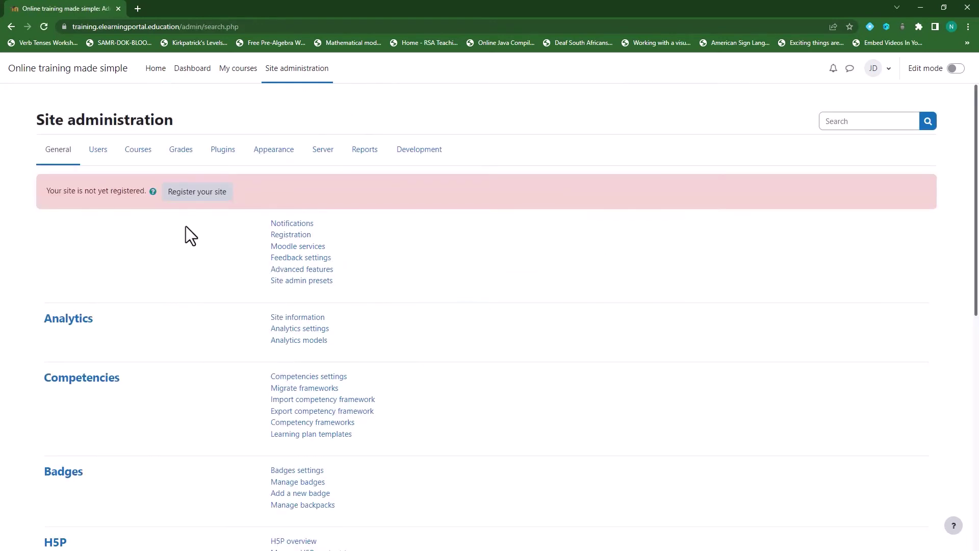
Start a new drop-down profile field with short name 'auserrole' and name 'User Role'.
{"action": "left_click", "coordinate": [98, 150]}
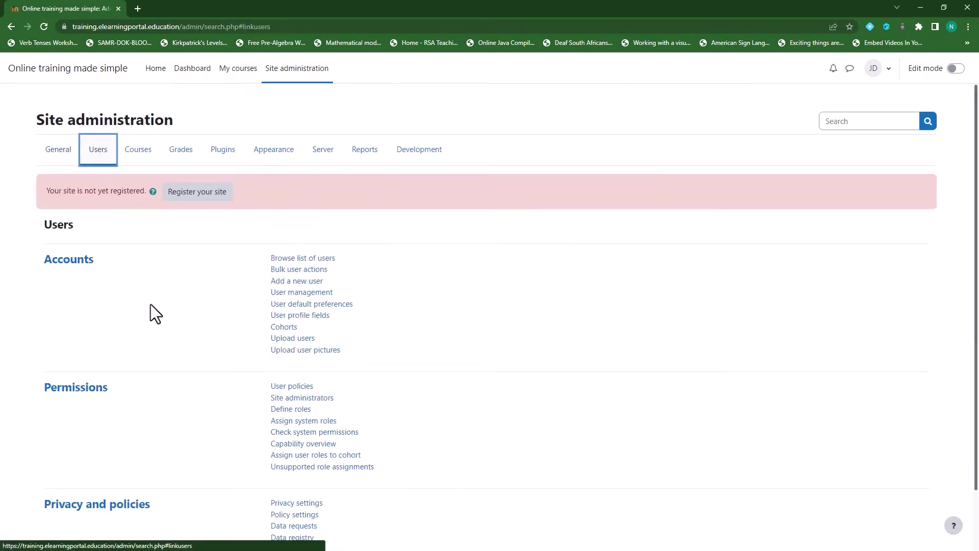
{"action": "left_click", "coordinate": [311, 317]}
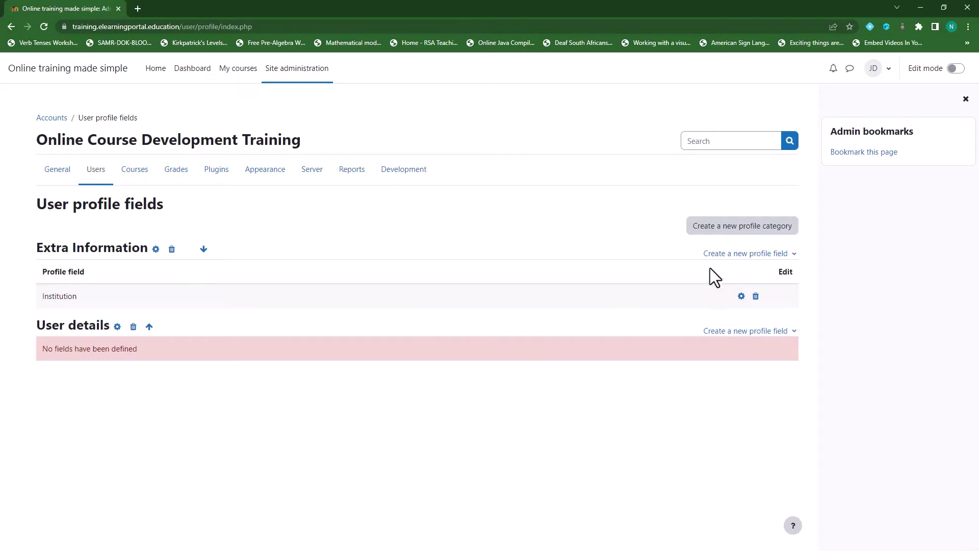
{"action": "left_click", "coordinate": [729, 258]}
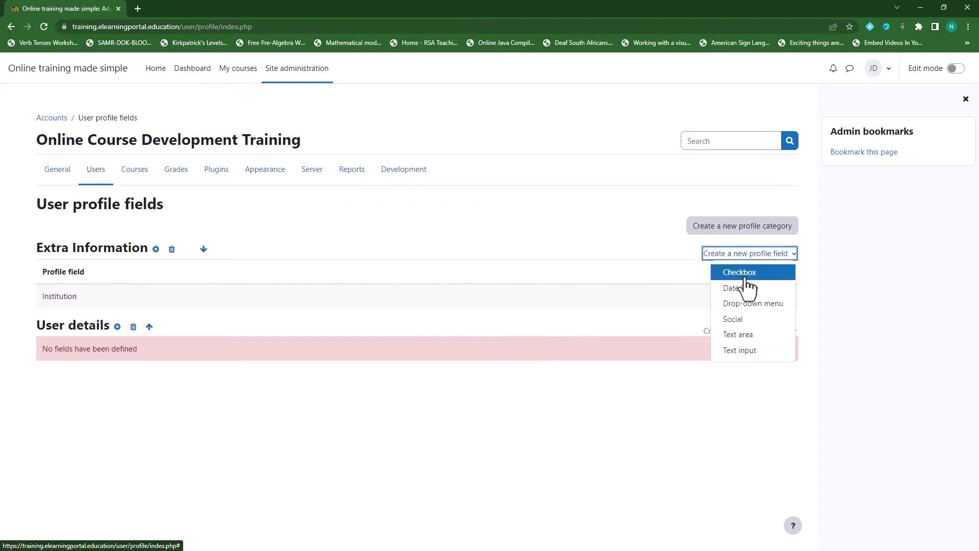
{"action": "left_click", "coordinate": [766, 309]}
{"action": "type", "text": "U"}
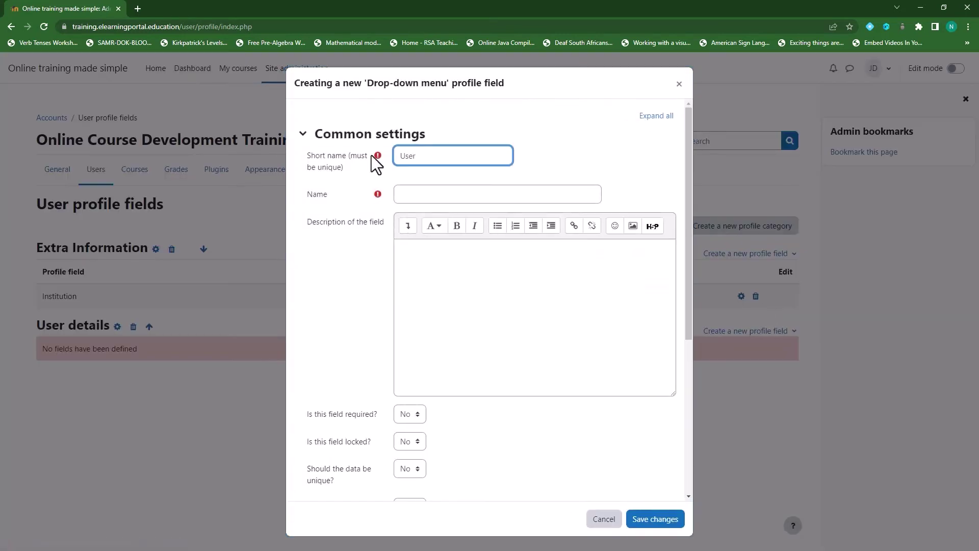
{"action": "key", "text": "BackSpace"}
{"action": "type", "text": "a"}
{"action": "type", "text": "userrole"}
{"action": "left_click", "coordinate": [429, 198]}
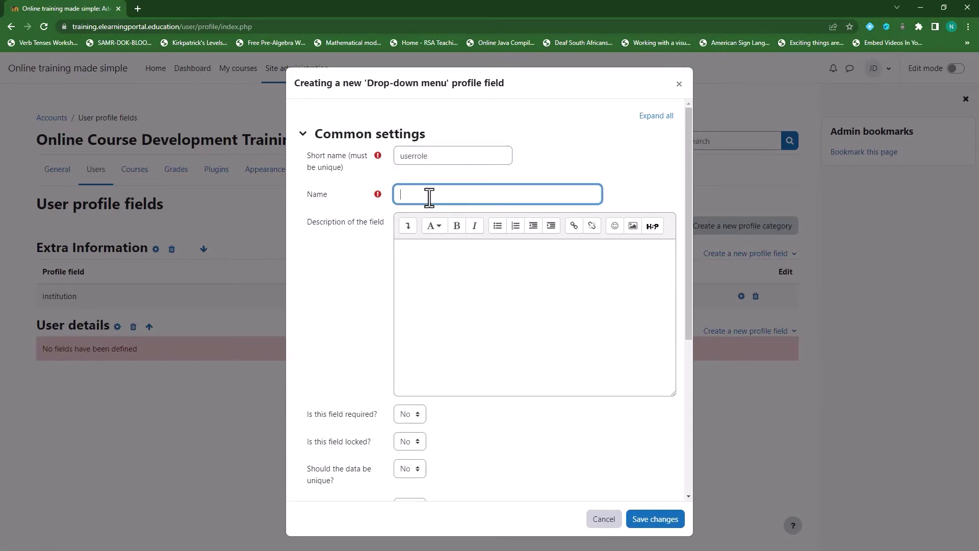
{"action": "type", "text": "User Role"}
Show User Role on signup with options Select Your Role, Teacher, Student, and save it.
{"action": "scroll", "coordinate": [342, 378], "scroll_direction": "down", "scroll_amount": 4}
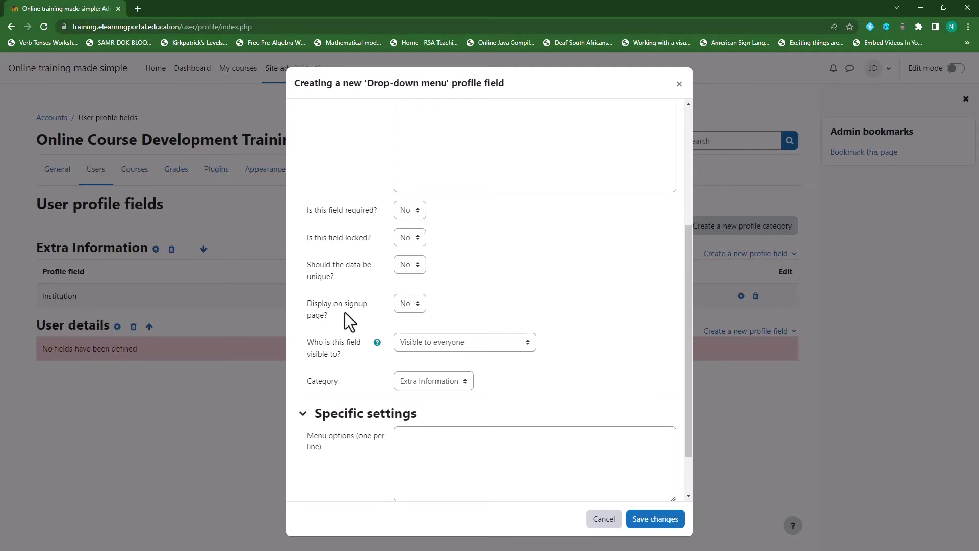
{"action": "left_click", "coordinate": [417, 305]}
{"action": "scroll", "coordinate": [356, 330], "scroll_direction": "down", "scroll_amount": 2}
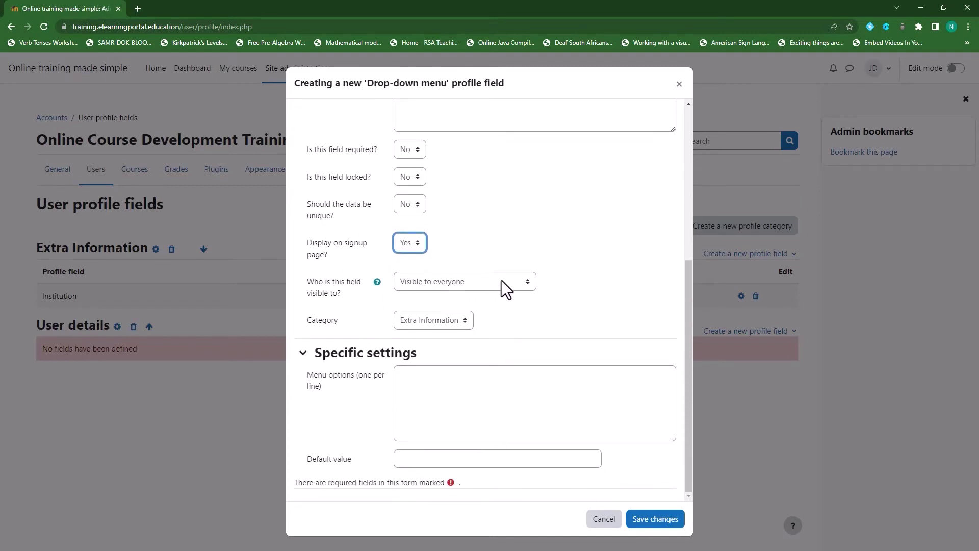
{"action": "left_click", "coordinate": [404, 384]}
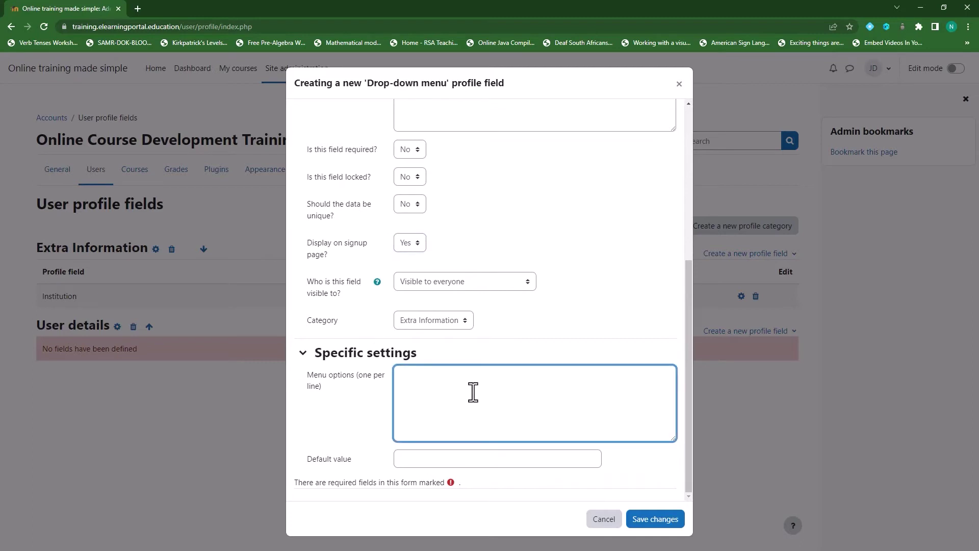
{"action": "type", "text": "Select"}
{"action": "type", "text": " Yo"}
{"action": "type", "text": "u"}
{"action": "type", "text": "r Role "}
{"action": "type", "text": "Teacher"}
{"action": "key", "text": "Return"}
{"action": "type", "text": "Student"}
{"action": "left_click", "coordinate": [652, 507]}
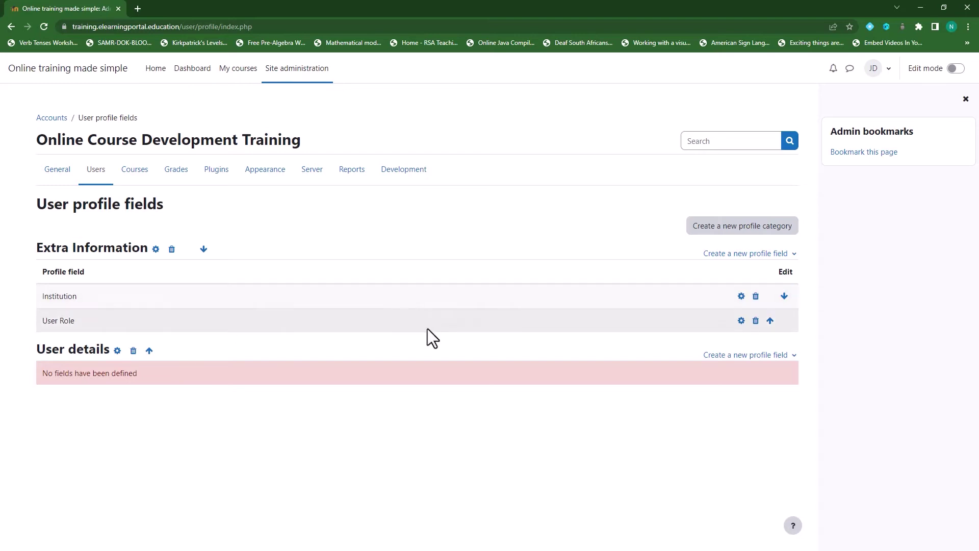
Start another drop-down profile field with short name 'grade' and name 'Grade'.
{"action": "left_click", "coordinate": [739, 254]}
{"action": "left_click", "coordinate": [752, 304]}
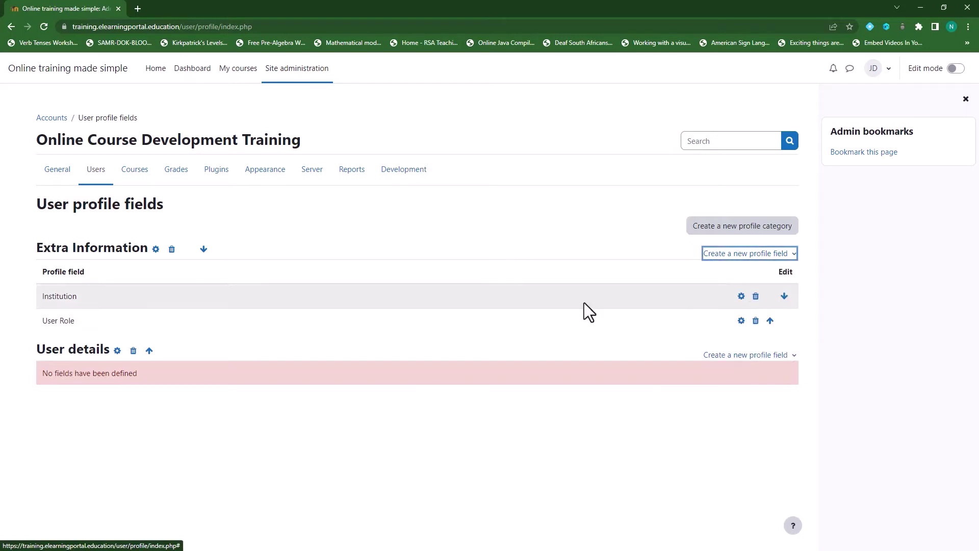
{"action": "left_click", "coordinate": [451, 158]}
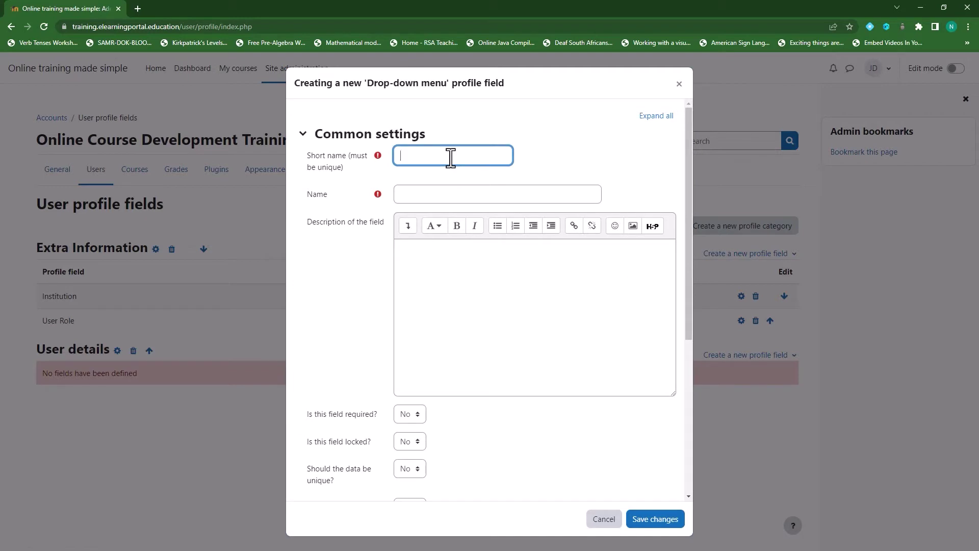
{"action": "type", "text": "Grade"}
{"action": "left_click_drag", "start_coordinate": [439, 155], "coordinate": [382, 155]}
{"action": "type", "text": "grade"}
{"action": "left_click", "coordinate": [420, 195]}
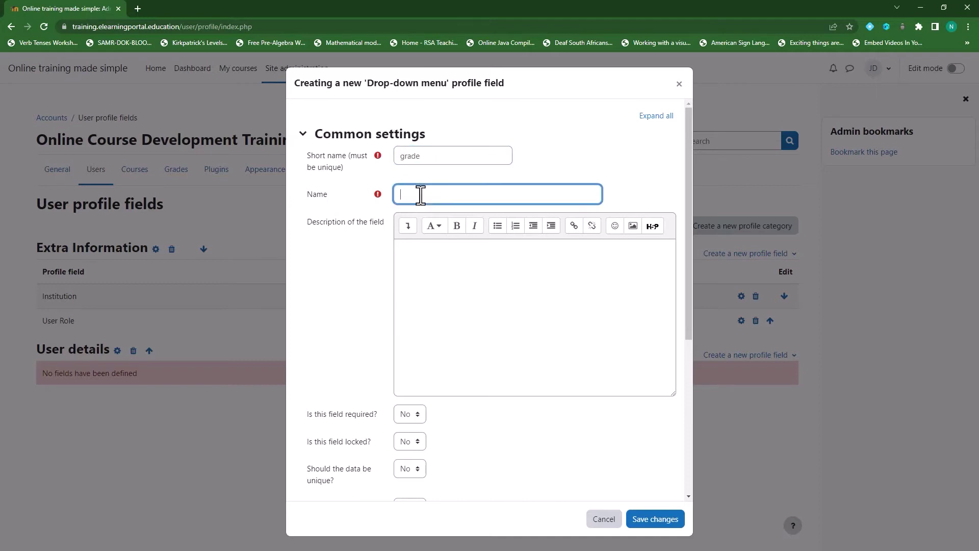
{"action": "type", "text": "Grade"}
Set the Grade field to display on the signup page.
{"action": "scroll", "coordinate": [365, 376], "scroll_direction": "down", "scroll_amount": 4}
{"action": "left_click", "coordinate": [420, 305]}
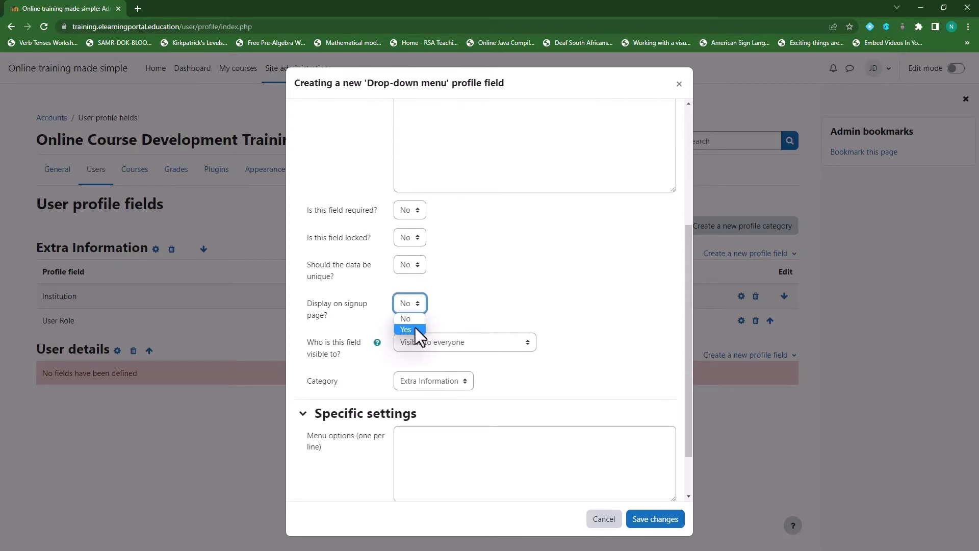
{"action": "left_click", "coordinate": [415, 329]}
{"action": "scroll", "coordinate": [371, 329], "scroll_direction": "down", "scroll_amount": 1}
{"action": "scroll", "coordinate": [371, 329], "scroll_direction": "down", "scroll_amount": 2}
Enter options Select your Grade, Grade 10–12, Lower Secondary, IGCSE, AS Level and save.
{"action": "left_click", "coordinate": [433, 396]}
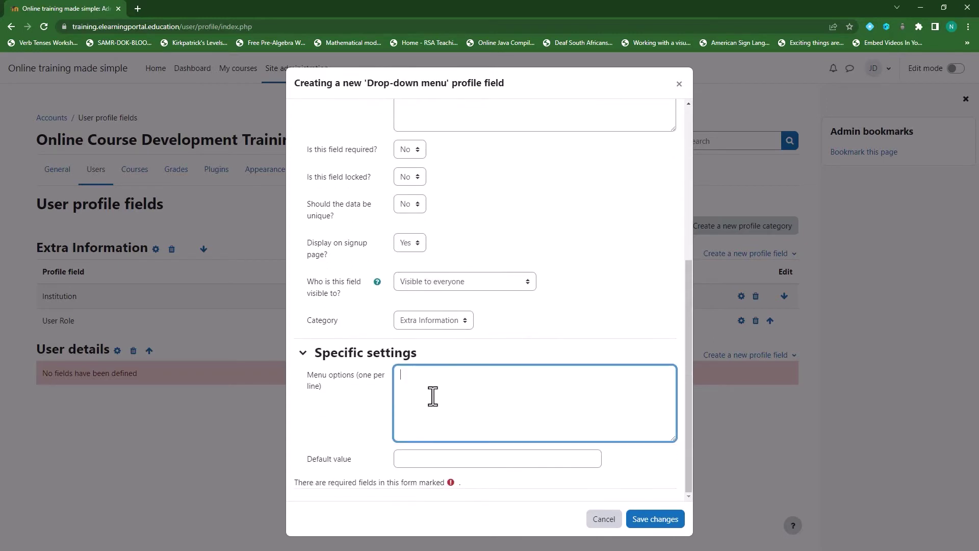
{"action": "type", "text": "Select"}
{"action": "type", "text": " your G"}
{"action": "type", "text": "rade "}
{"action": "type", "text": "Grade"}
{"action": "type", "text": " 11 "}
{"action": "type", "text": "Grade 12"}
{"action": "left_click", "coordinate": [468, 377]}
{"action": "key", "text": "Return"}
{"action": "type", "text": "Grade 10"}
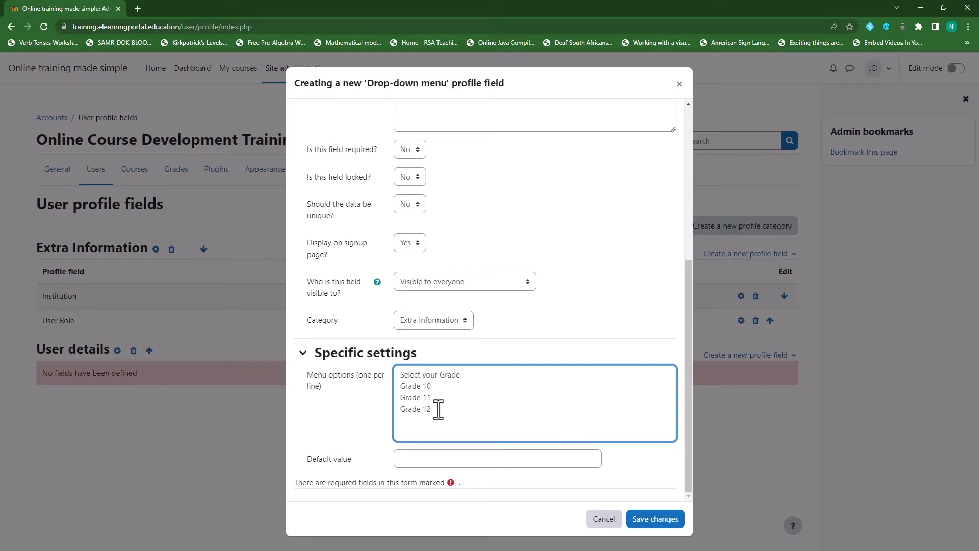
{"action": "type", "text": "Lower Se"}
{"action": "type", "text": "condary "}
{"action": "type", "text": "IGC"}
{"action": "type", "text": "SE"}
{"action": "key", "text": "Return"}
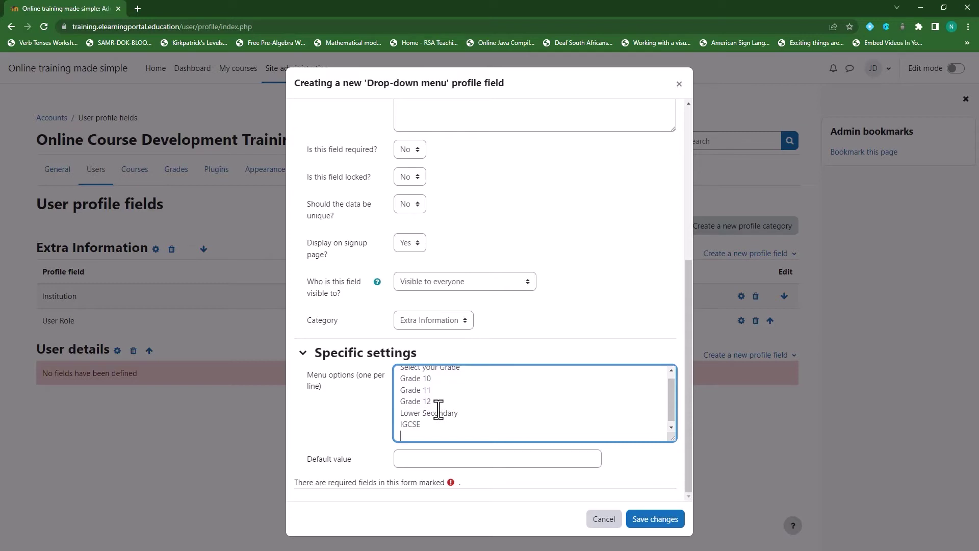
{"action": "type", "text": "a"}
{"action": "key", "text": "BackSpace"}
{"action": "type", "text": "AS Level"}
{"action": "left_click", "coordinate": [655, 520]}
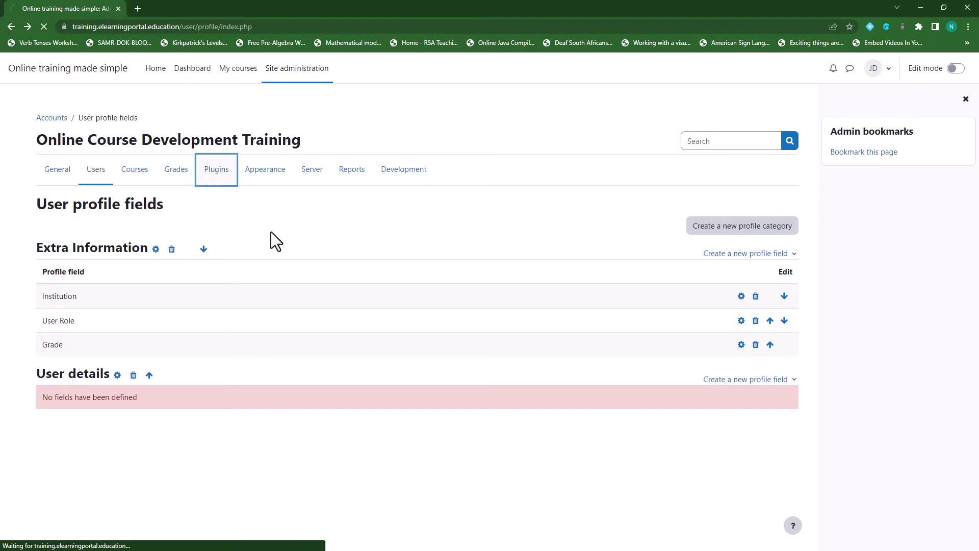
Turn on Enrol by user profile fields in Manage enrol plugins and view its settings.
{"action": "scroll", "coordinate": [190, 302], "scroll_direction": "down", "scroll_amount": 15}
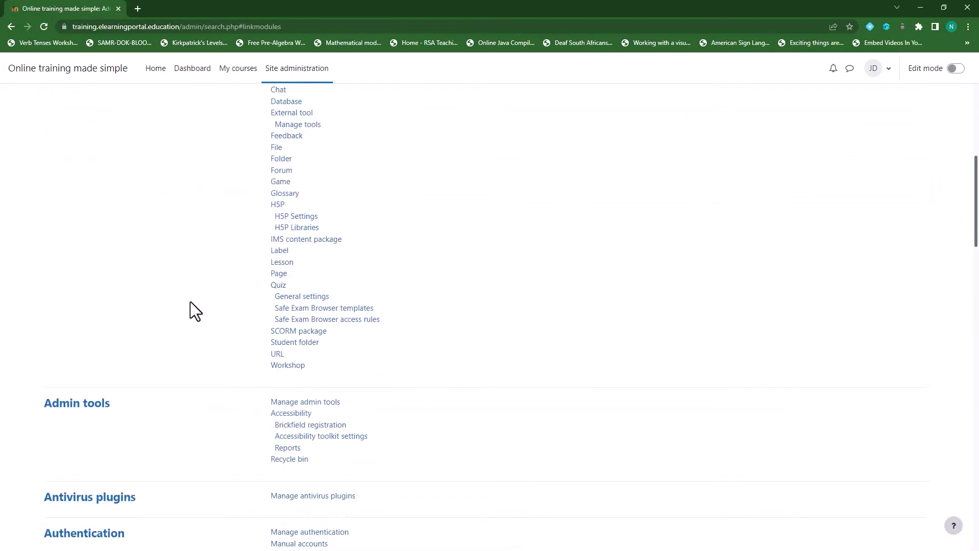
{"action": "scroll", "coordinate": [191, 306], "scroll_direction": "down", "scroll_amount": 4}
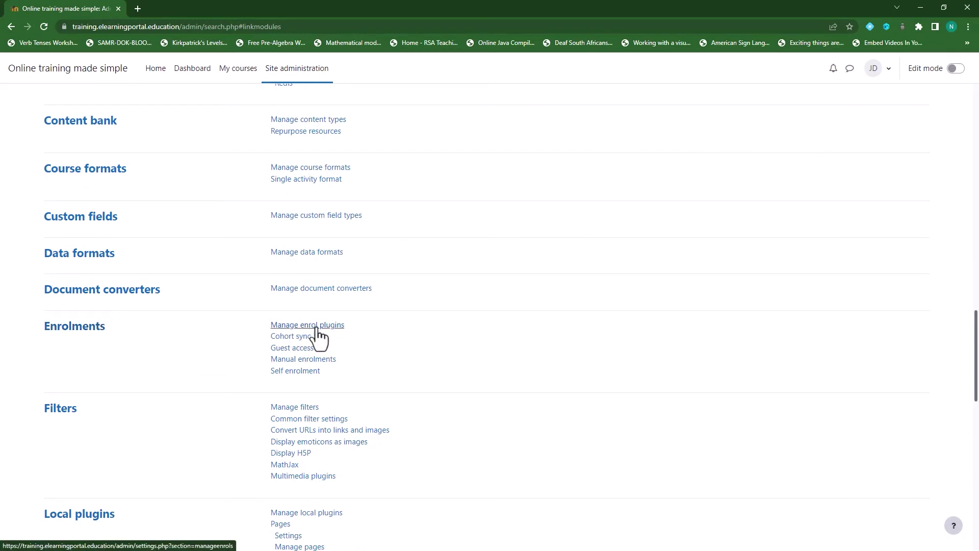
{"action": "left_click", "coordinate": [320, 327]}
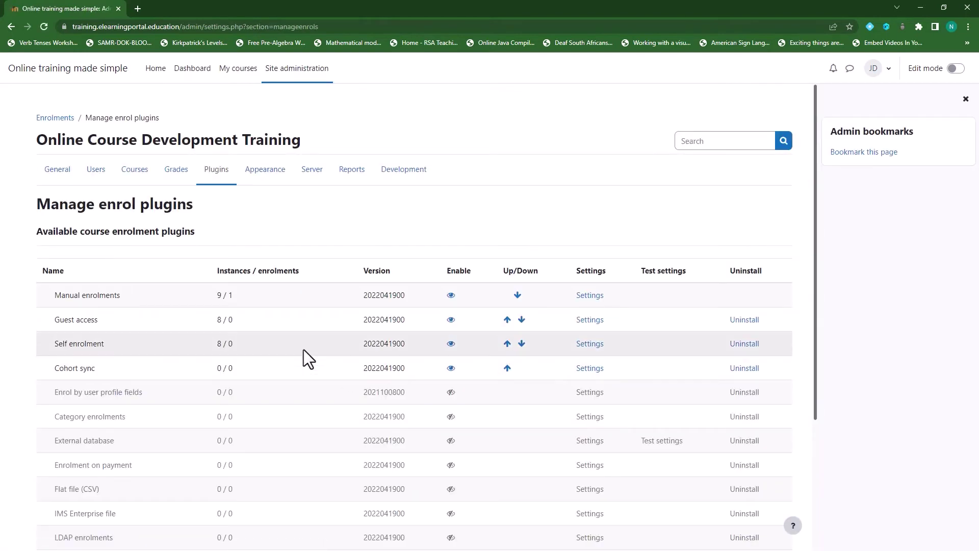
{"action": "scroll", "coordinate": [304, 350], "scroll_direction": "down", "scroll_amount": 1}
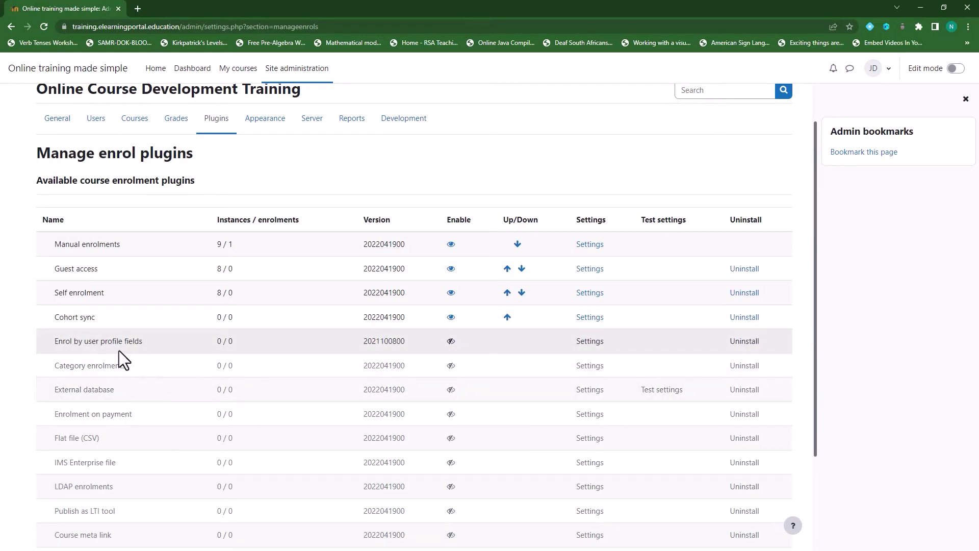
{"action": "left_click_drag", "start_coordinate": [54, 341], "coordinate": [148, 342]}
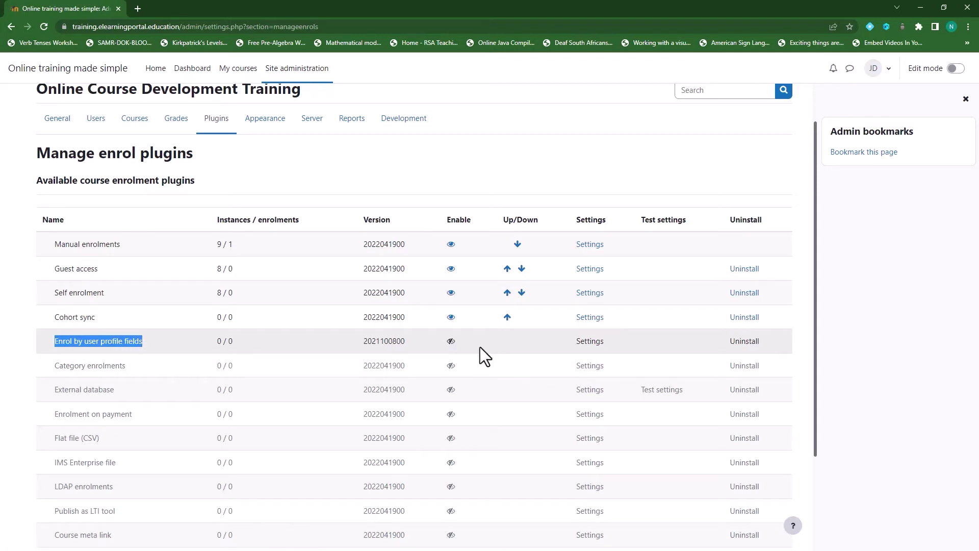
{"action": "left_click", "coordinate": [452, 341]}
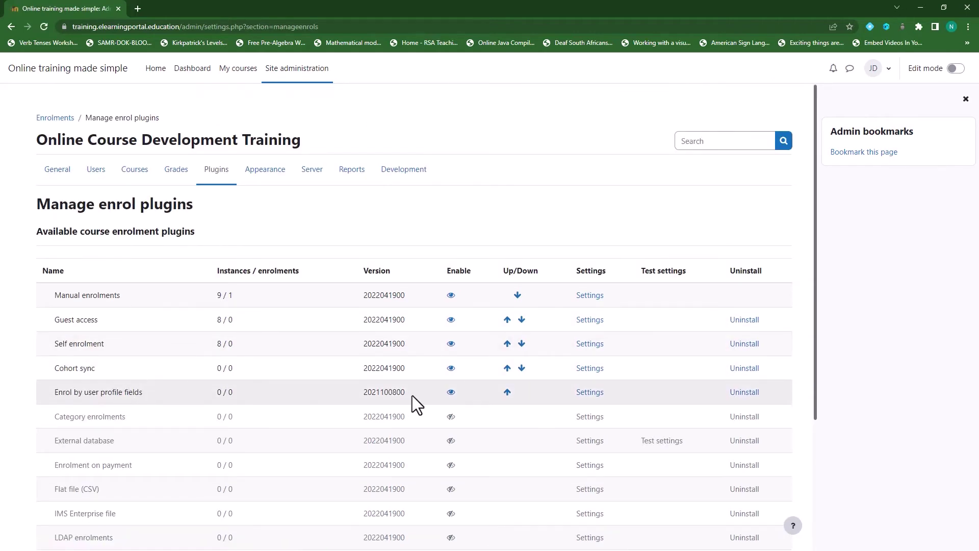
{"action": "left_click", "coordinate": [591, 394]}
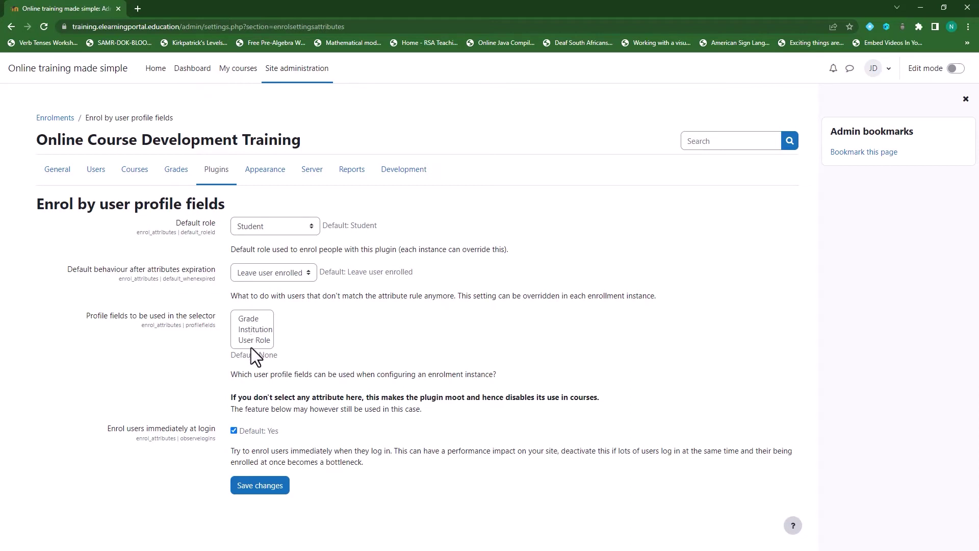
Select Grade, Institution and User Role as the plugin's selector profile fields and save.
{"action": "left_click", "coordinate": [249, 319]}
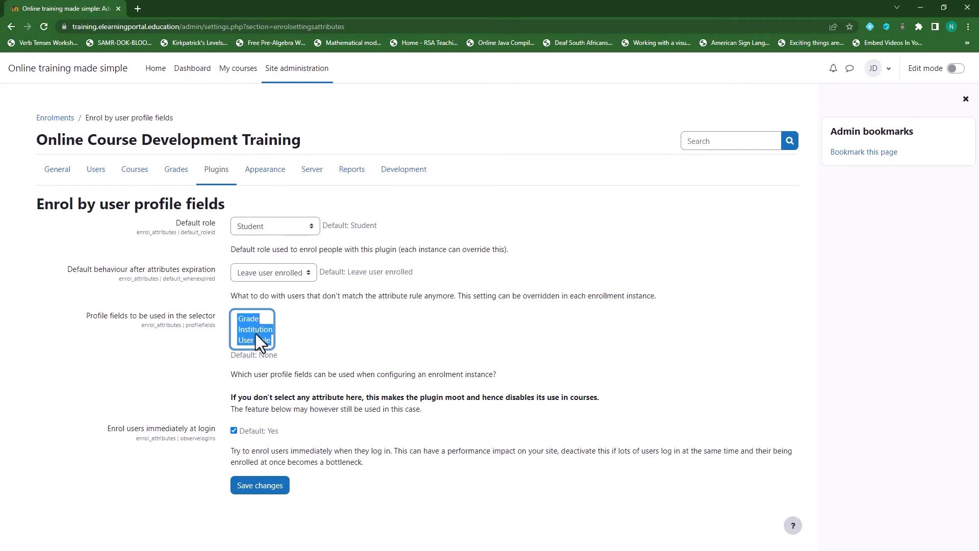
{"action": "left_click", "coordinate": [257, 487]}
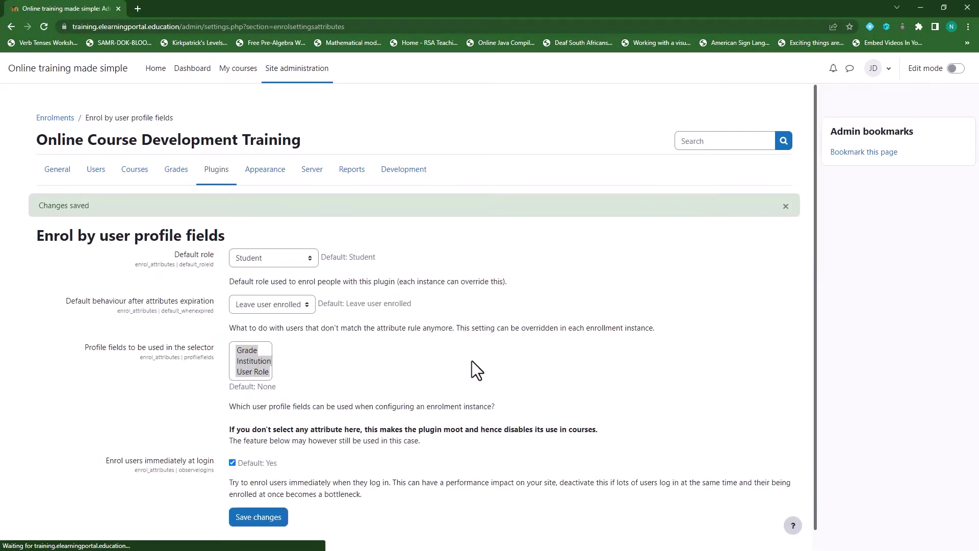
Go to Plugins > Manage authentication to view the authentication plugins table, then bring up the user menu.
{"action": "left_click", "coordinate": [216, 175]}
{"action": "scroll", "coordinate": [148, 256], "scroll_direction": "down", "scroll_amount": 10}
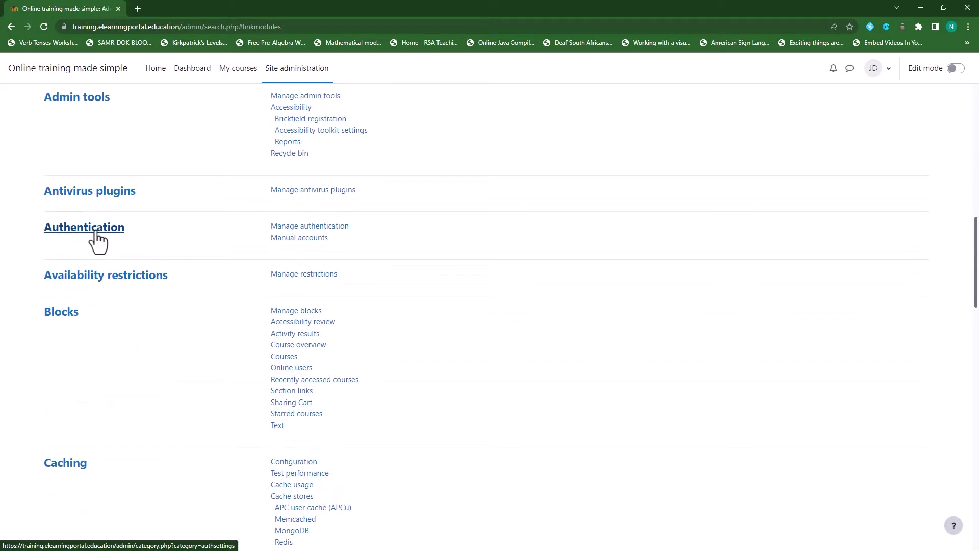
{"action": "left_click", "coordinate": [319, 227]}
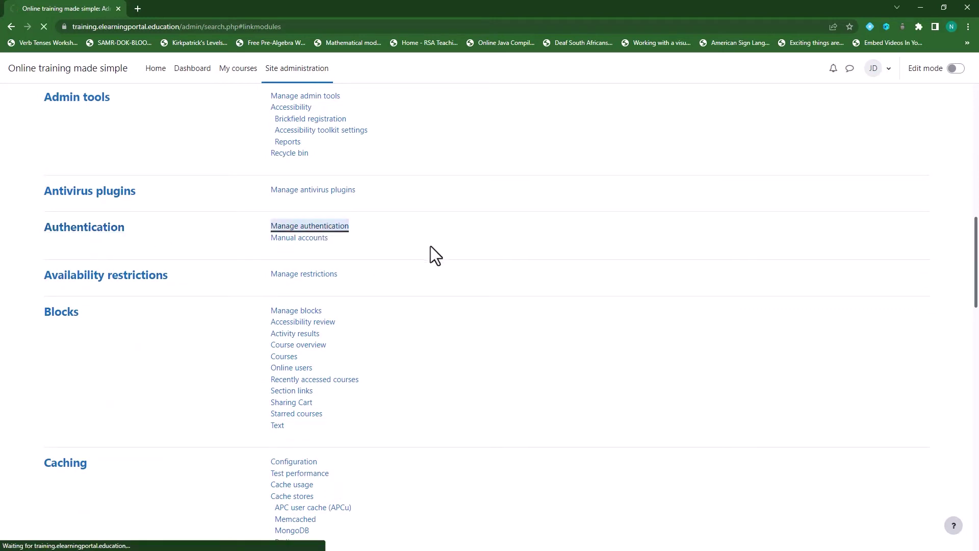
{"action": "scroll", "coordinate": [188, 342], "scroll_direction": "down", "scroll_amount": 2}
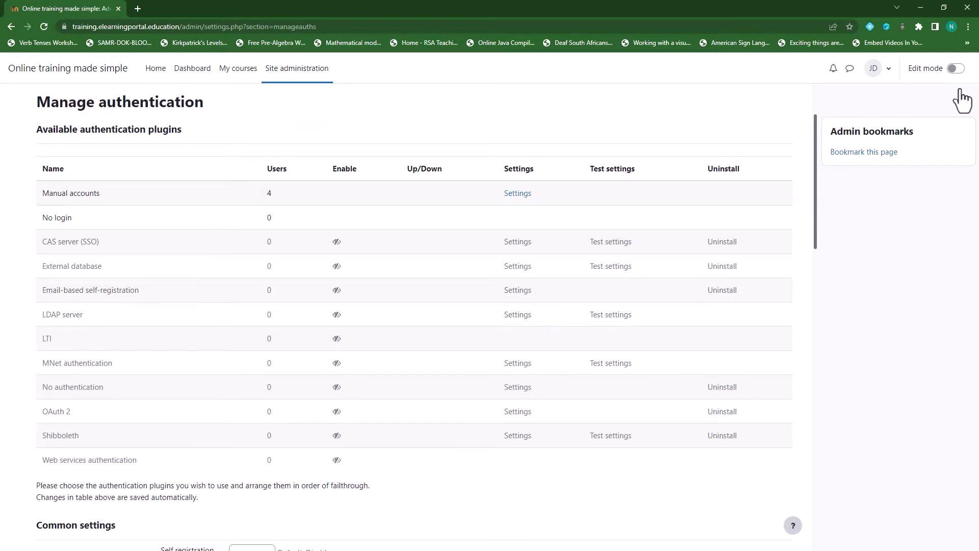
{"action": "left_click", "coordinate": [887, 77]}
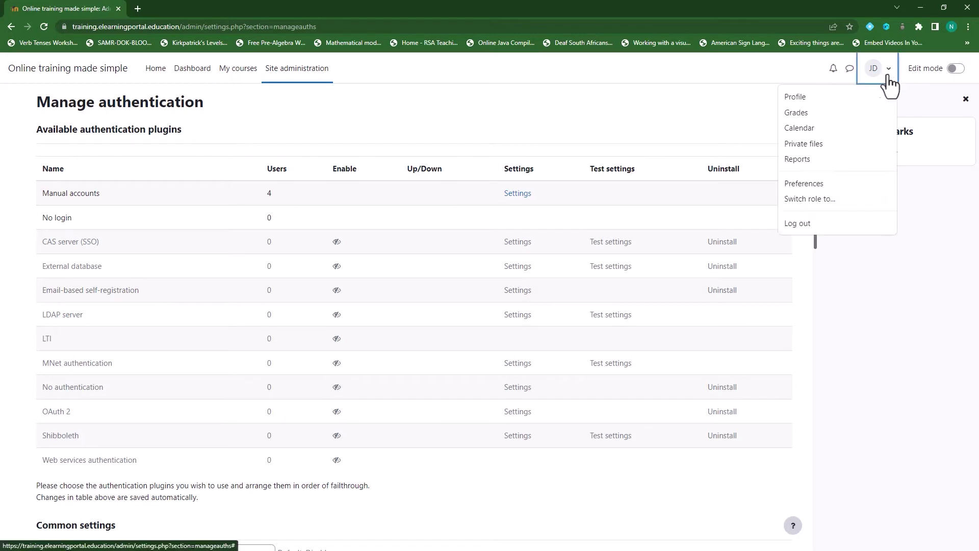
Log out, then log back in with the administrator credentials to reach the Dashboard.
{"action": "left_click", "coordinate": [808, 224]}
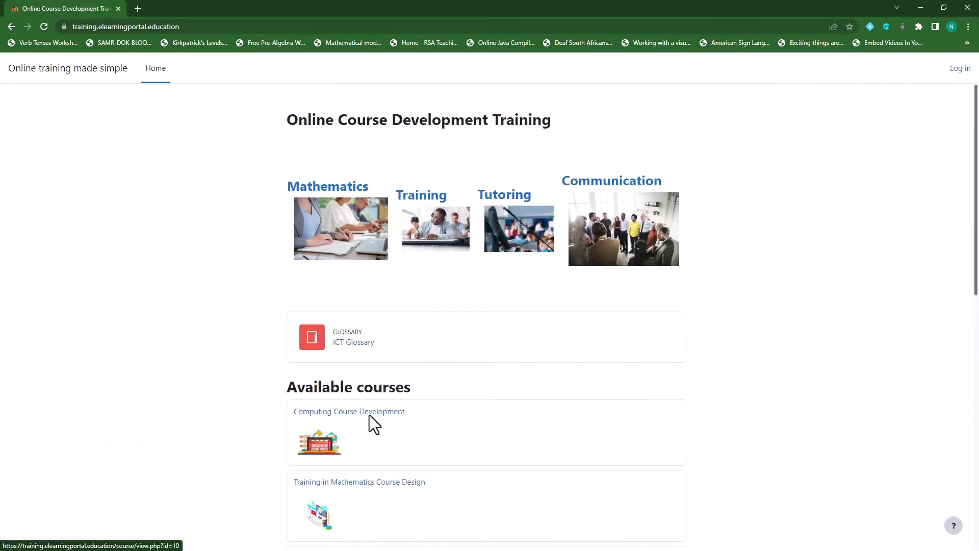
{"action": "left_click", "coordinate": [960, 68]}
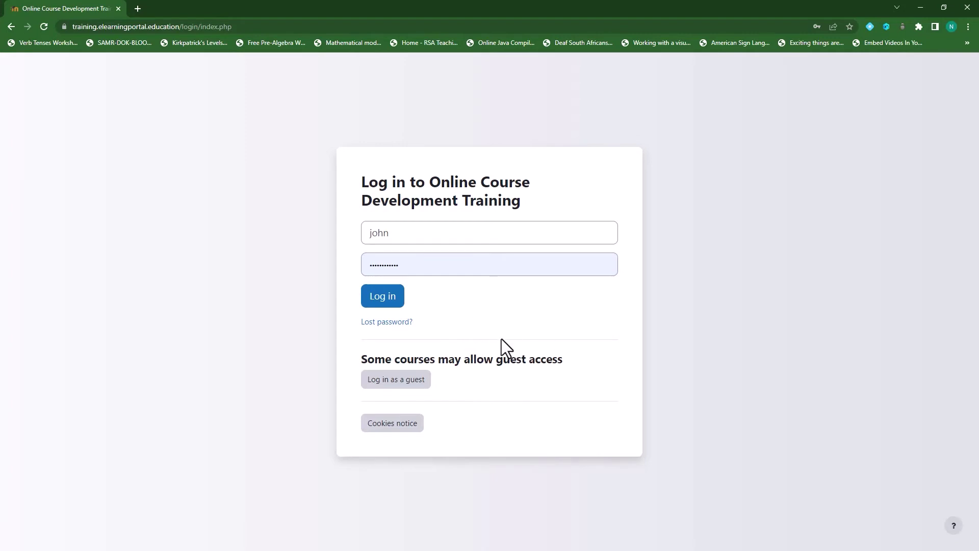
{"action": "left_click", "coordinate": [374, 302]}
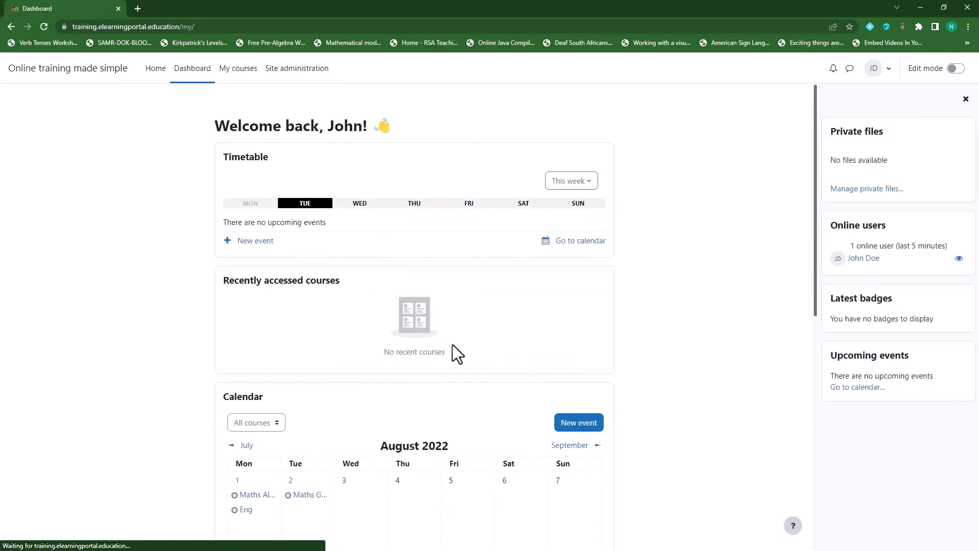
Enable the Email-based self-registration plugin on the Manage authentication page.
{"action": "left_click", "coordinate": [300, 72]}
{"action": "scroll", "coordinate": [207, 335], "scroll_direction": "down", "scroll_amount": 6}
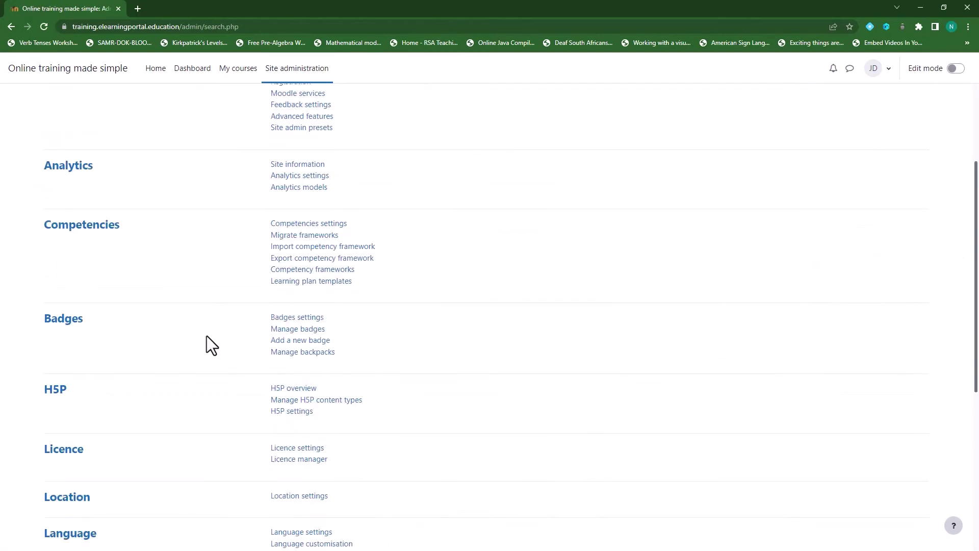
{"action": "scroll", "coordinate": [206, 335], "scroll_direction": "up", "scroll_amount": 6}
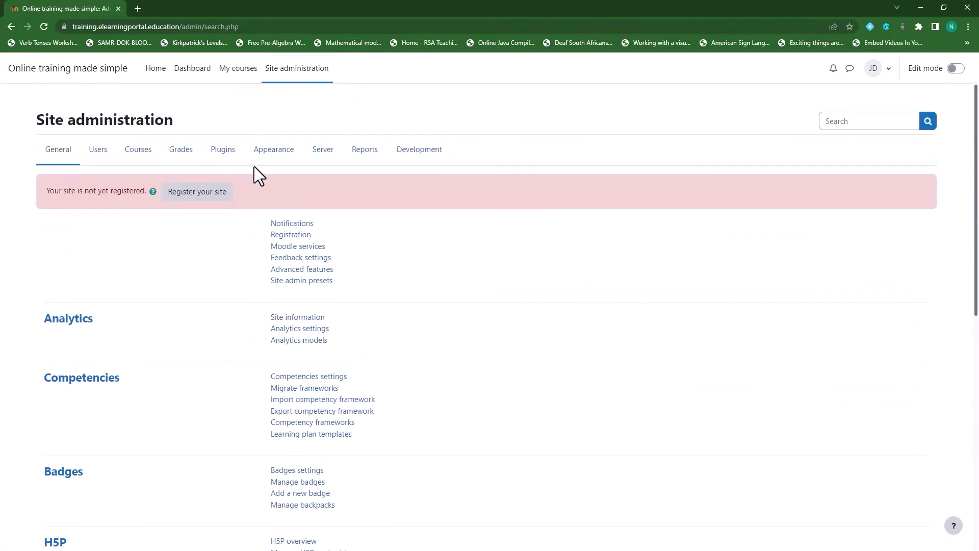
{"action": "left_click", "coordinate": [225, 153]}
{"action": "scroll", "coordinate": [204, 373], "scroll_direction": "down", "scroll_amount": 10}
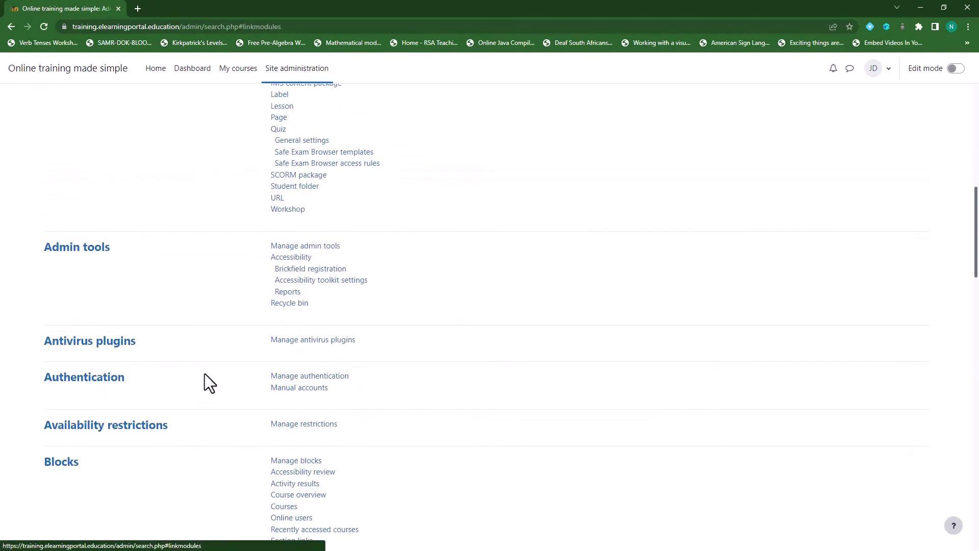
{"action": "left_click", "coordinate": [280, 380]}
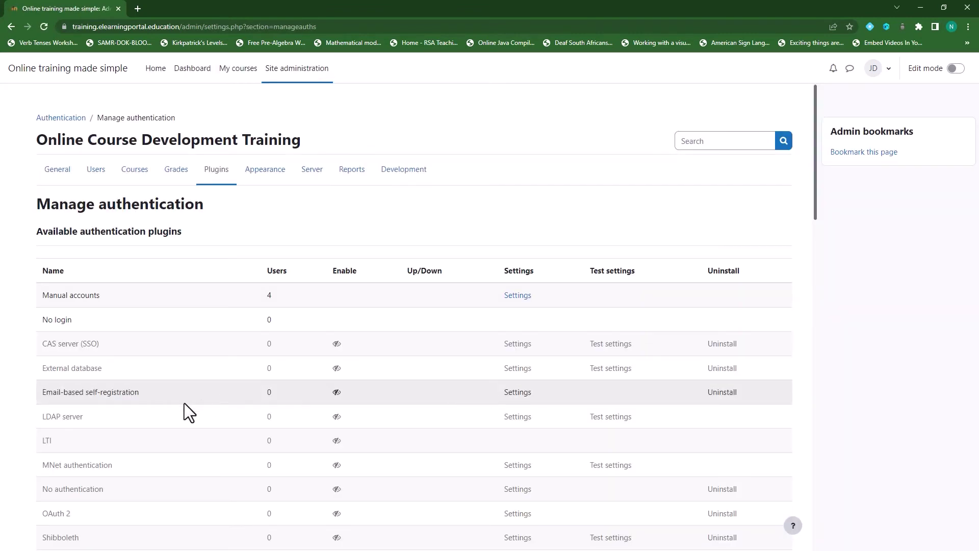
{"action": "scroll", "coordinate": [168, 393], "scroll_direction": "down", "scroll_amount": 1}
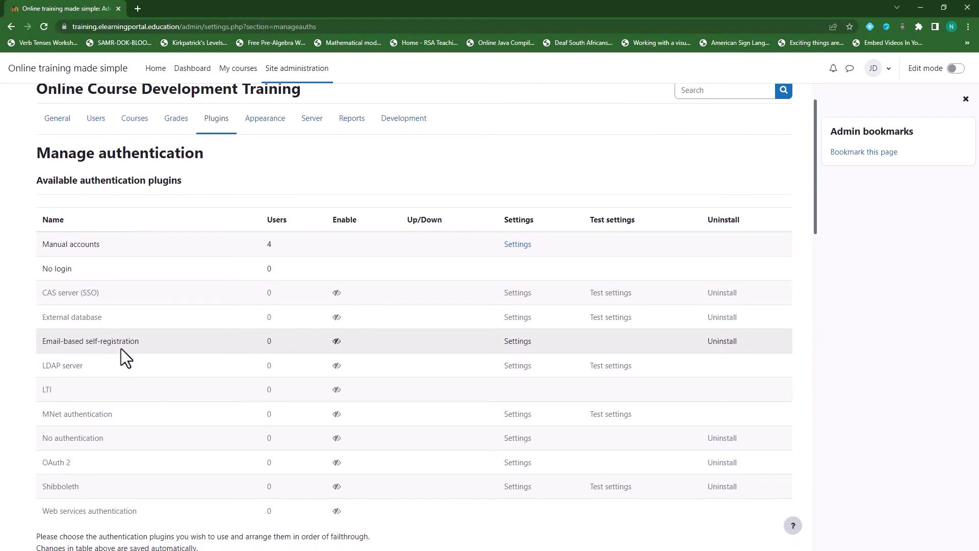
{"action": "left_click", "coordinate": [337, 342]}
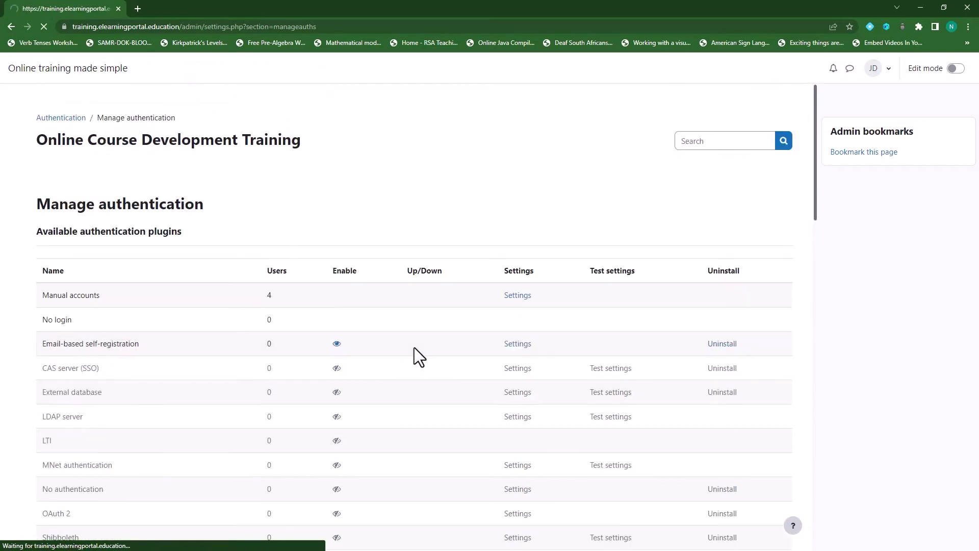
Set Self registration to Email-based self-registration and save the authentication settings.
{"action": "scroll", "coordinate": [231, 377], "scroll_direction": "down", "scroll_amount": 3}
{"action": "scroll", "coordinate": [231, 378], "scroll_direction": "down", "scroll_amount": 2}
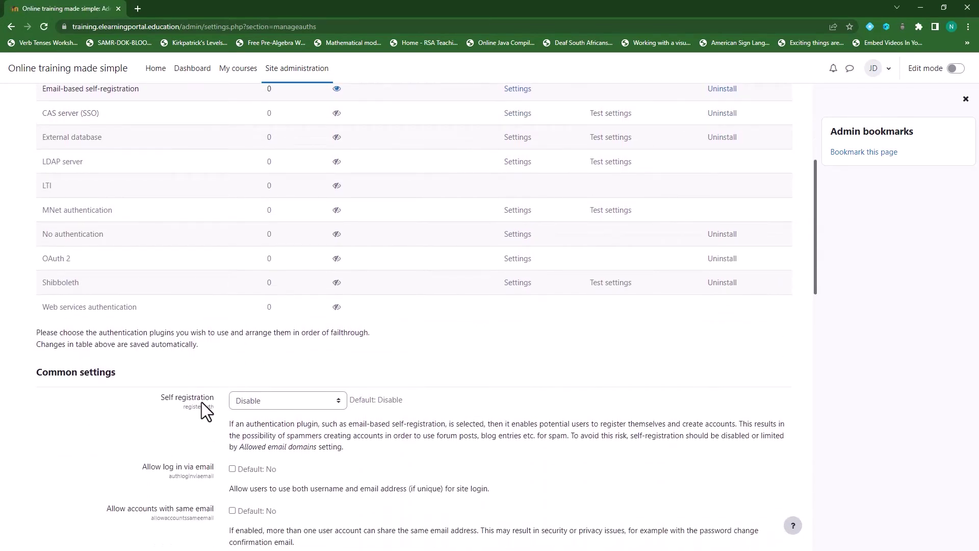
{"action": "scroll", "coordinate": [389, 399], "scroll_direction": "down", "scroll_amount": 2}
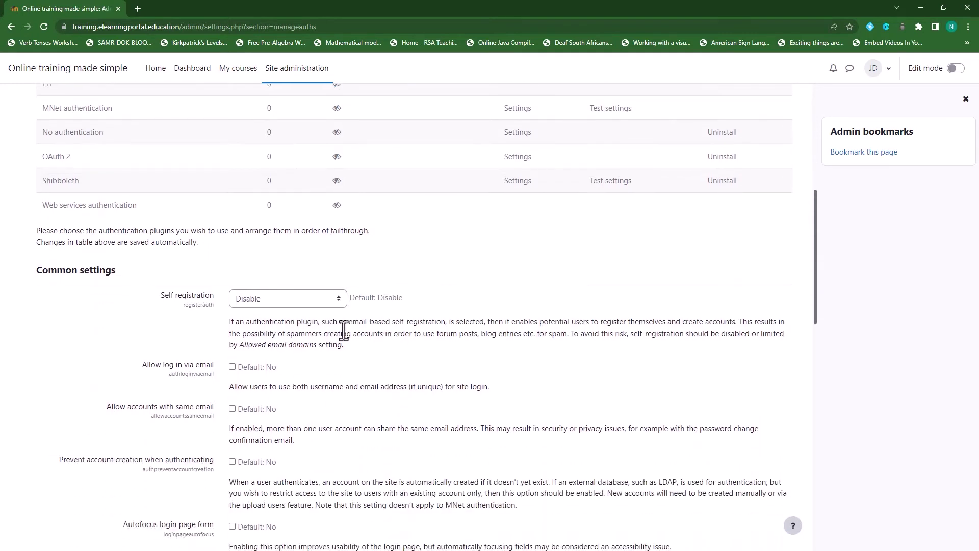
{"action": "left_click", "coordinate": [339, 299]}
{"action": "left_click", "coordinate": [321, 326]}
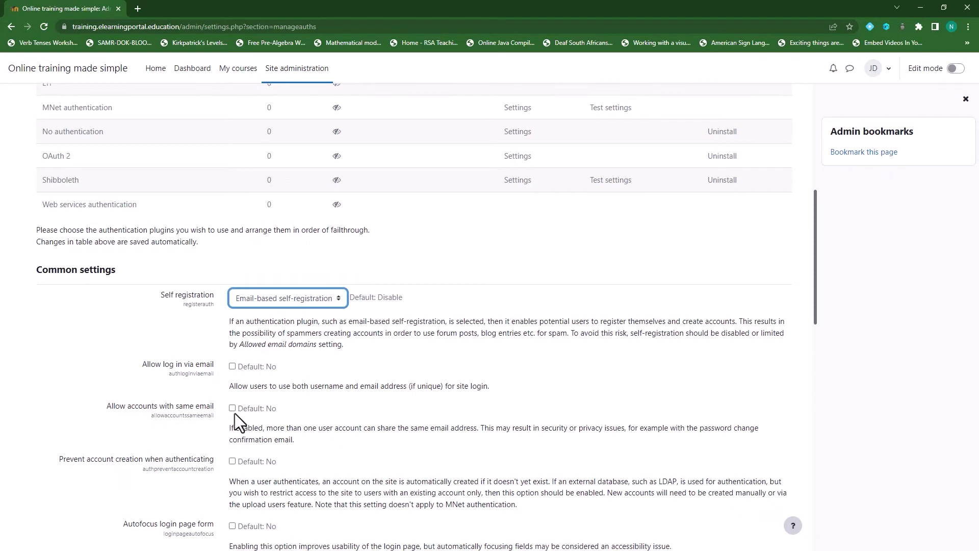
{"action": "scroll", "coordinate": [235, 413], "scroll_direction": "down", "scroll_amount": 2}
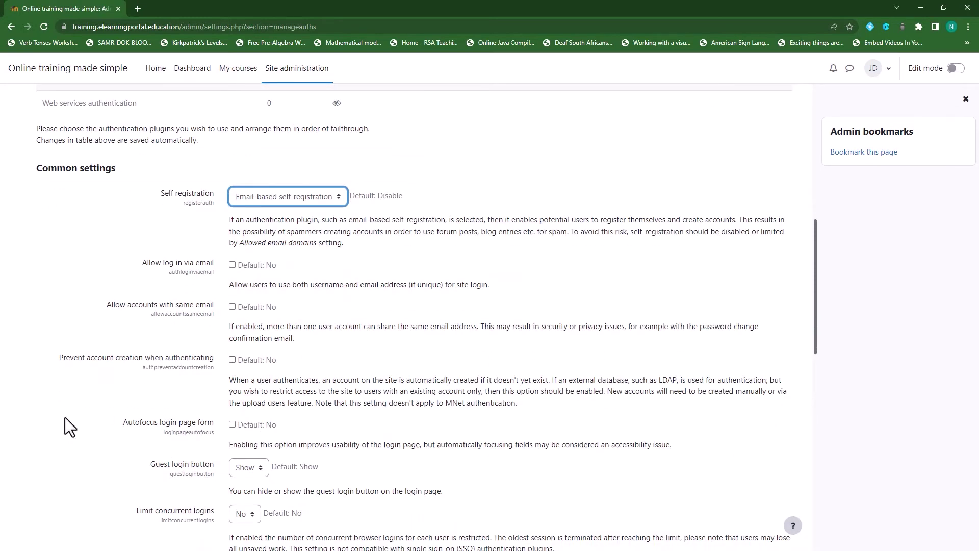
{"action": "scroll", "coordinate": [69, 415], "scroll_direction": "down", "scroll_amount": 2}
{"action": "scroll", "coordinate": [87, 399], "scroll_direction": "down", "scroll_amount": 8}
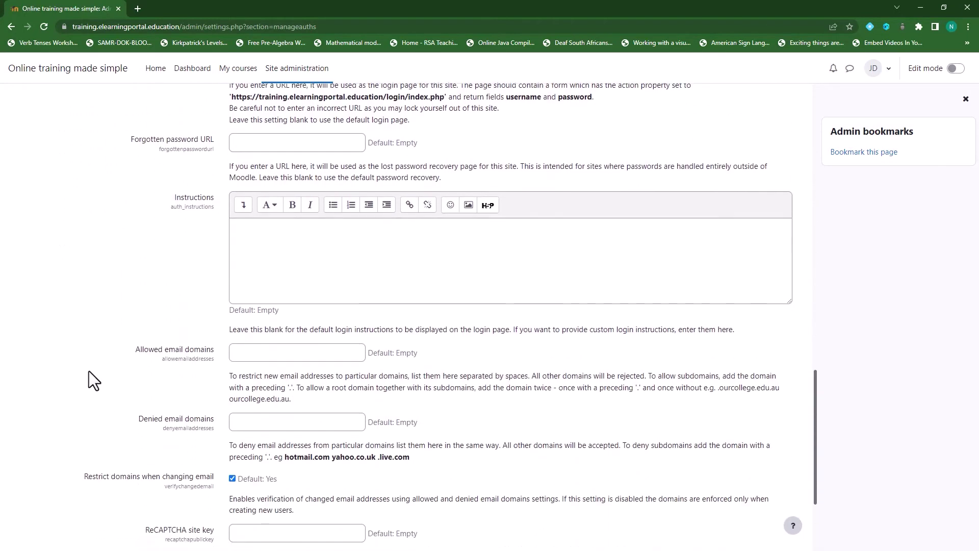
{"action": "scroll", "coordinate": [89, 372], "scroll_direction": "down", "scroll_amount": 3}
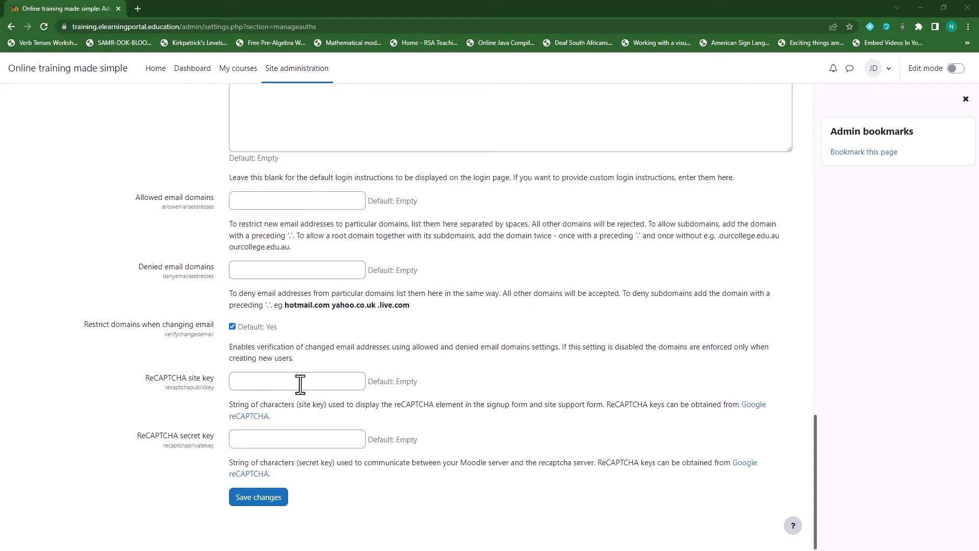
{"action": "left_click", "coordinate": [264, 502]}
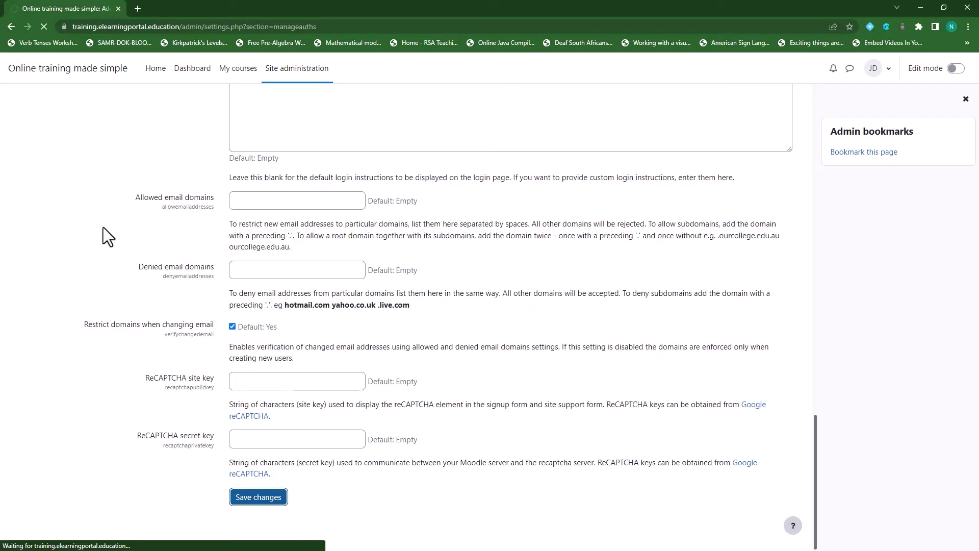
{"action": "scroll", "coordinate": [225, 367], "scroll_direction": "down", "scroll_amount": 3}
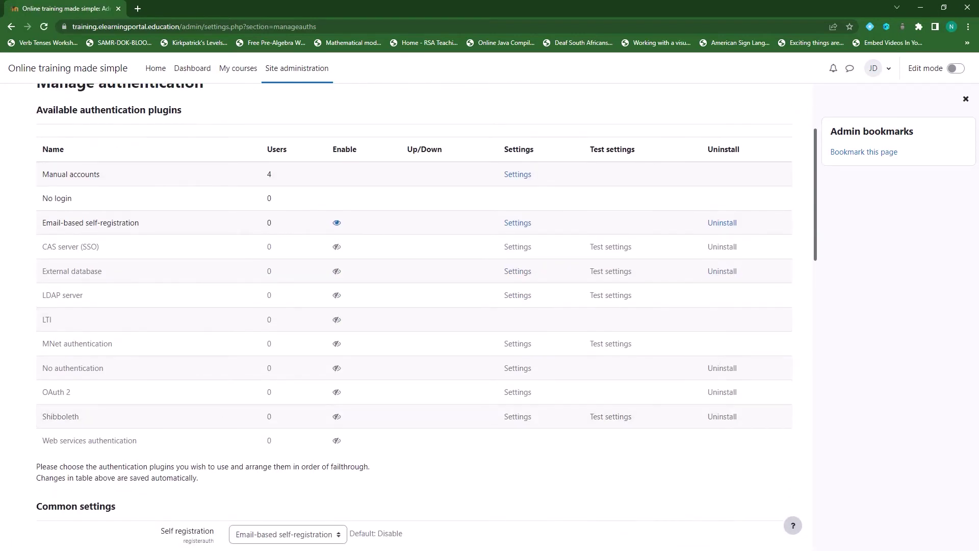
{"action": "scroll", "coordinate": [420, 306], "scroll_direction": "up", "scroll_amount": 3}
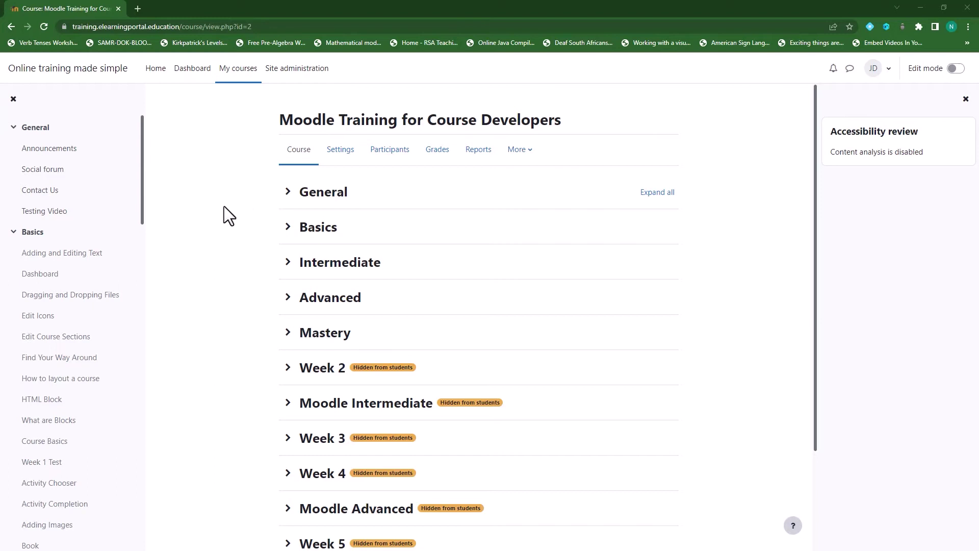
Go from the course's Participants page to Permissions for Moodle Training for Course Developers.
{"action": "left_click", "coordinate": [392, 153]}
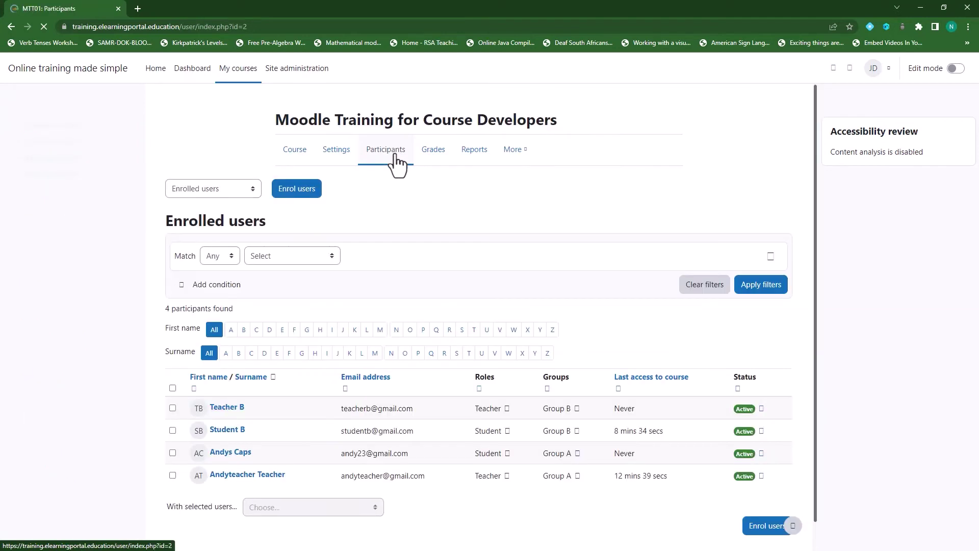
{"action": "left_click", "coordinate": [252, 192]}
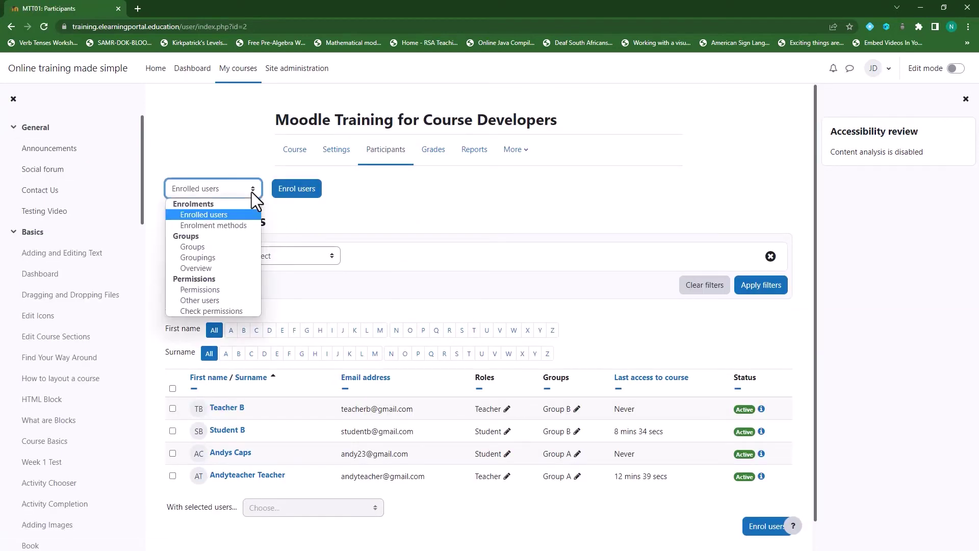
{"action": "left_click", "coordinate": [222, 292]}
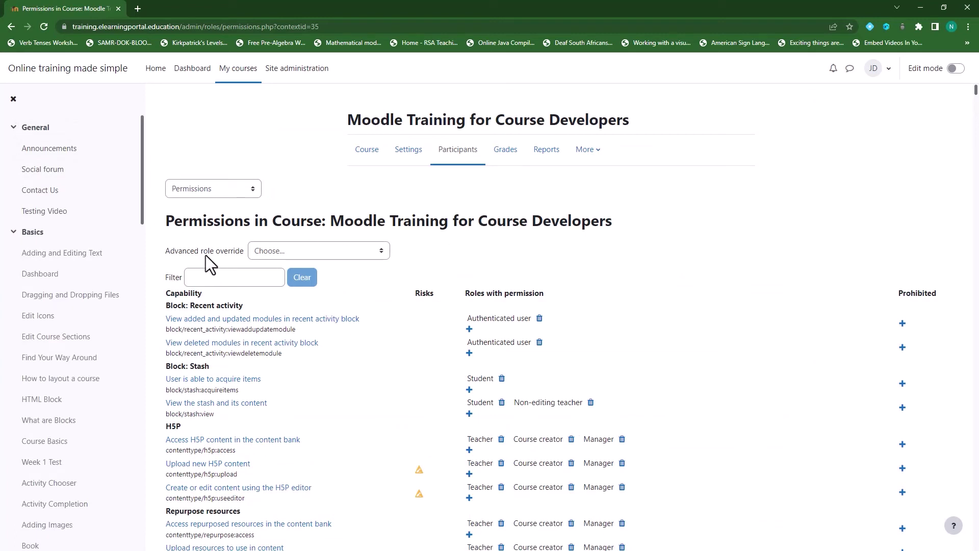
Override the Teacher role so Access all groups is Prohibit, filtering by 'groups', and save.
{"action": "left_click", "coordinate": [381, 253]}
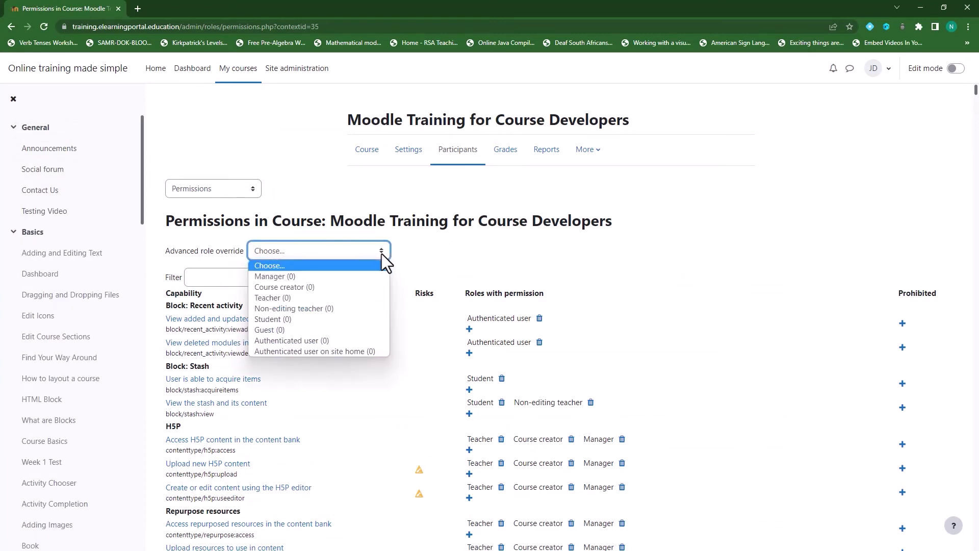
{"action": "left_click", "coordinate": [308, 299]}
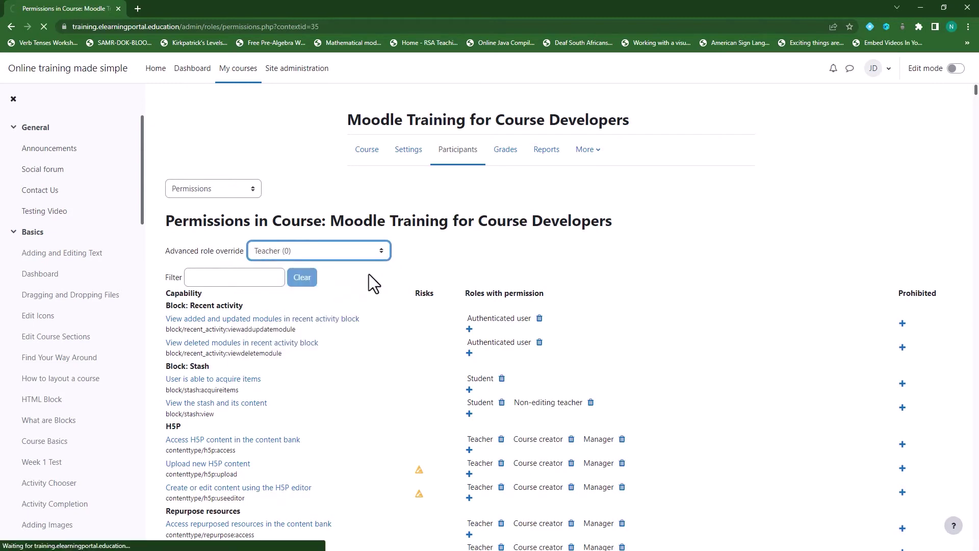
{"action": "left_click", "coordinate": [373, 278]}
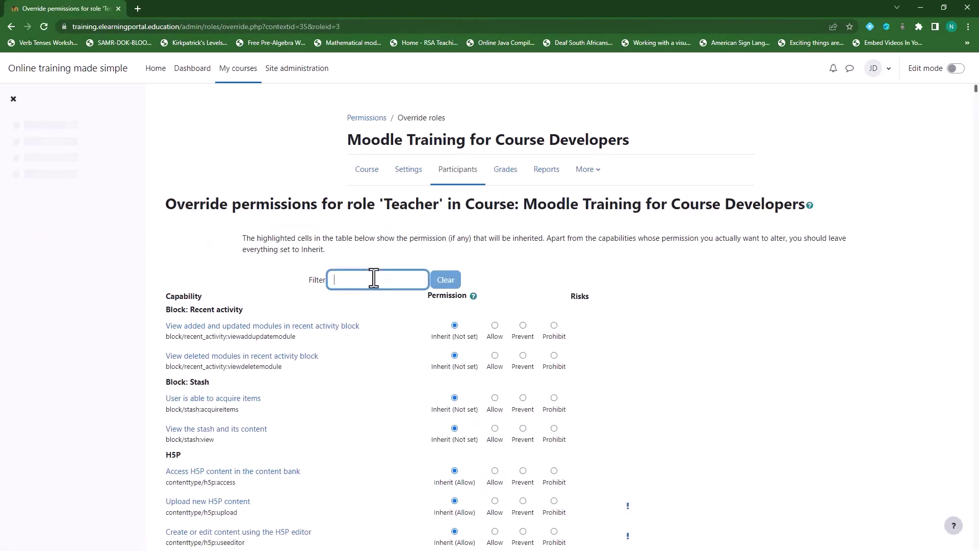
{"action": "type", "text": "groups"}
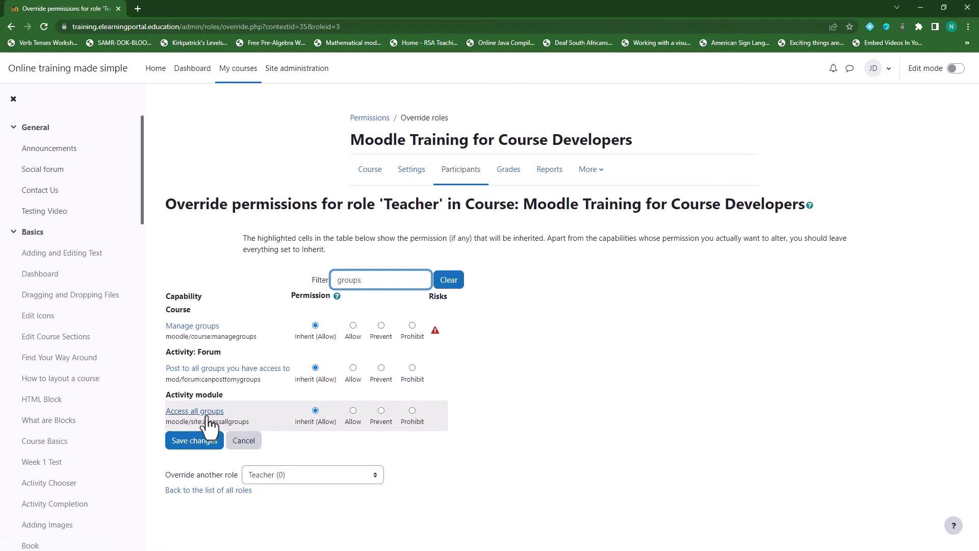
{"action": "left_click", "coordinate": [380, 411]}
{"action": "left_click", "coordinate": [413, 411]}
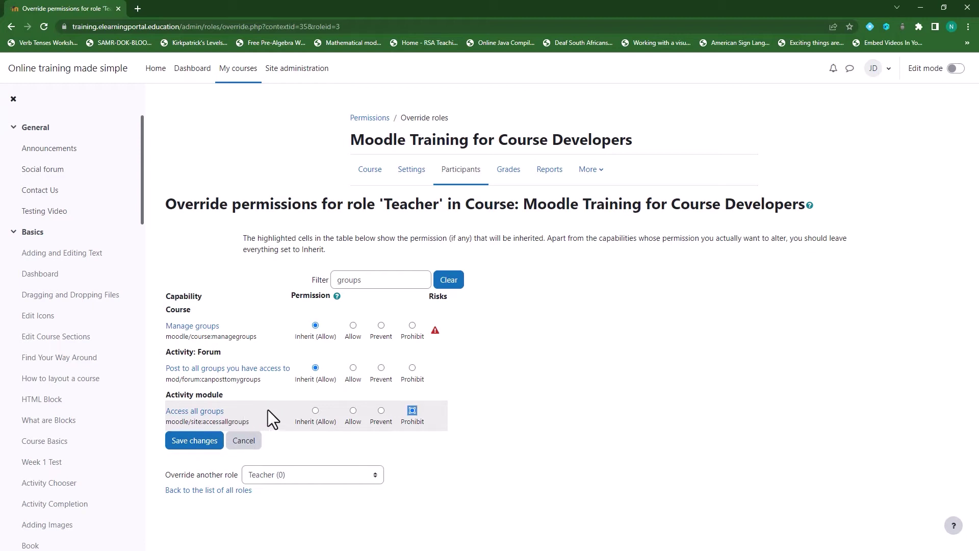
{"action": "left_click", "coordinate": [192, 443]}
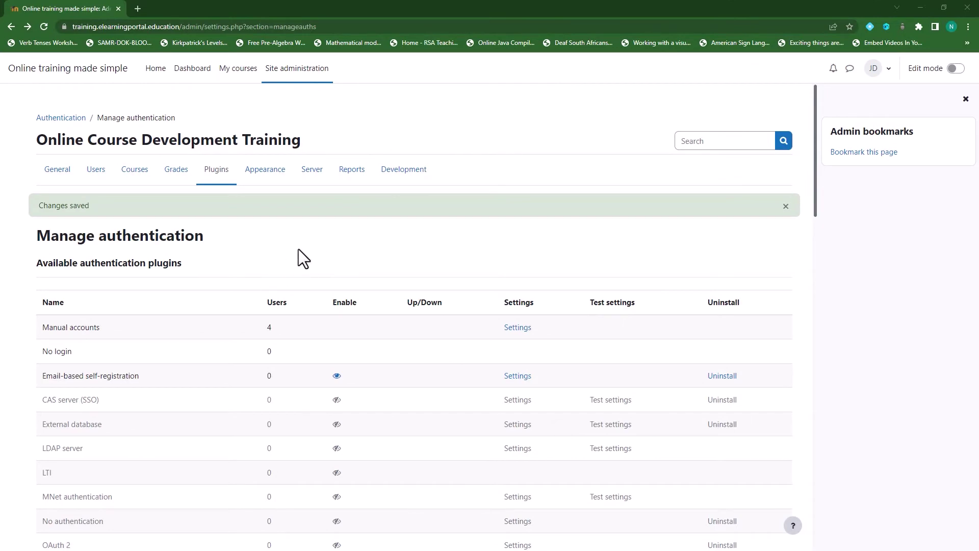
Open Moodle Training for Course Developers from Home and go to its Enrolment methods page.
{"action": "left_click", "coordinate": [155, 71]}
{"action": "scroll", "coordinate": [317, 362], "scroll_direction": "down", "scroll_amount": 2}
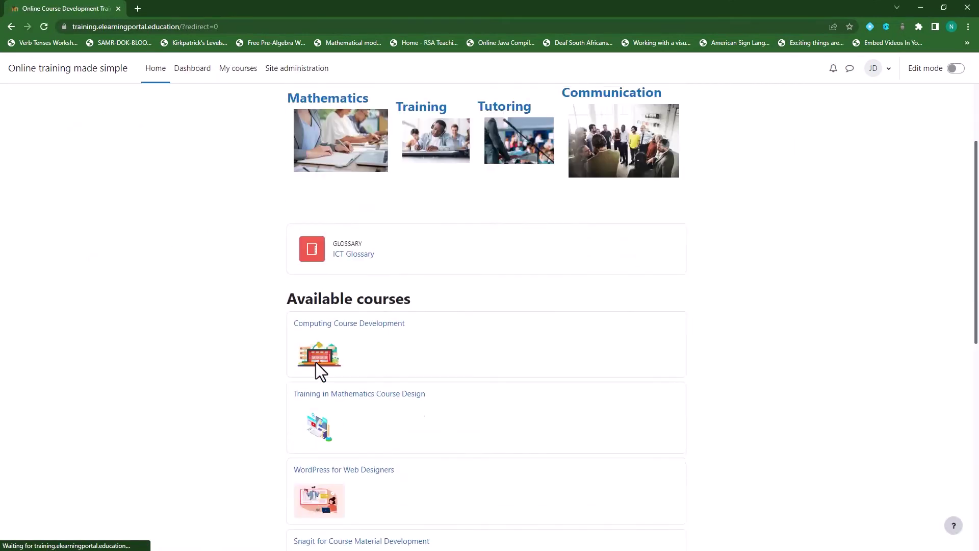
{"action": "scroll", "coordinate": [317, 362], "scroll_direction": "down", "scroll_amount": 9}
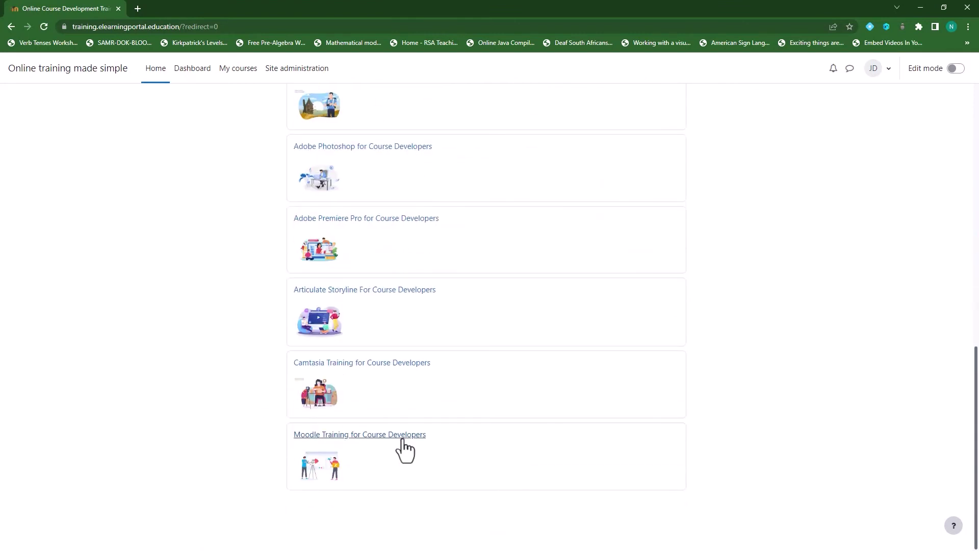
{"action": "left_click", "coordinate": [403, 438]}
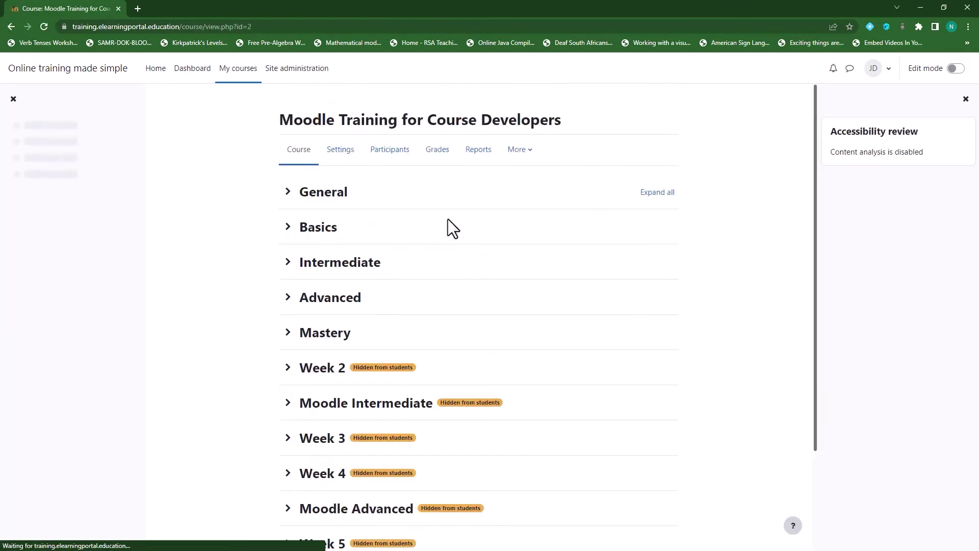
{"action": "left_click", "coordinate": [391, 153]}
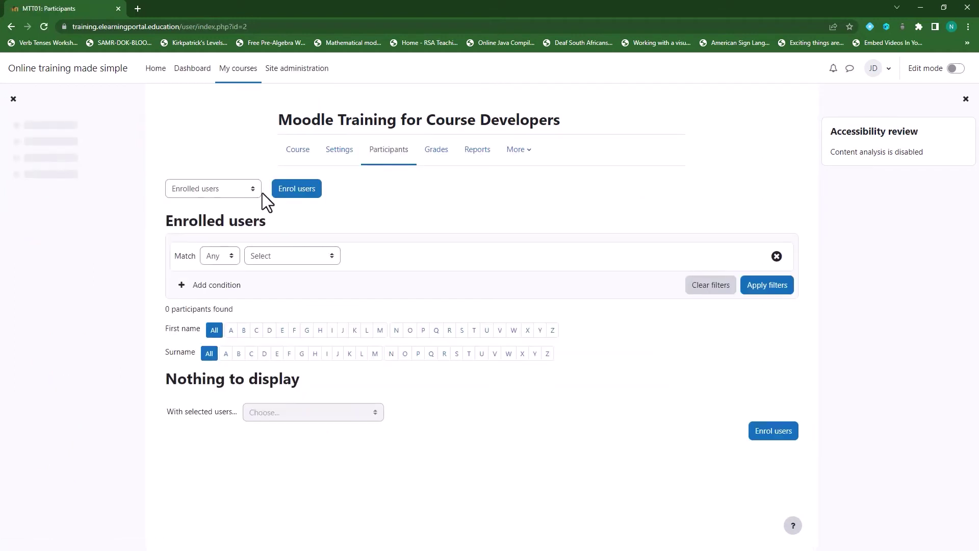
{"action": "left_click", "coordinate": [252, 190]}
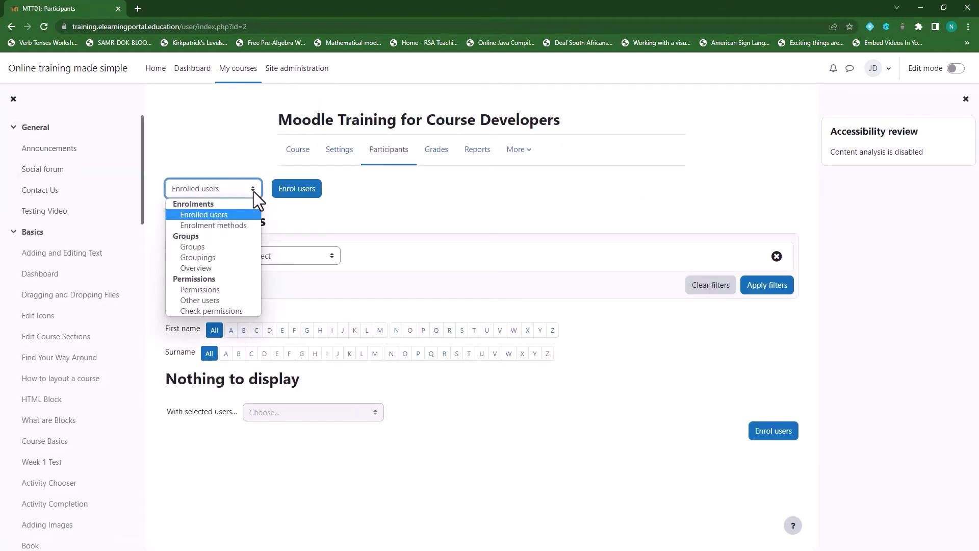
{"action": "left_click", "coordinate": [238, 227]}
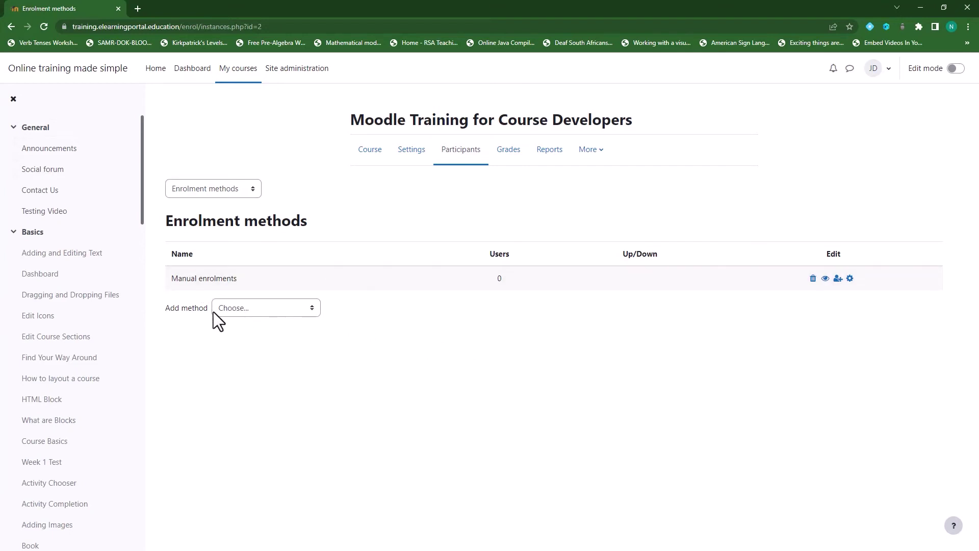
Add an Enrol by user profile fields method, initially naming it 'User Profile Field Enrollment'.
{"action": "left_click", "coordinate": [311, 308]}
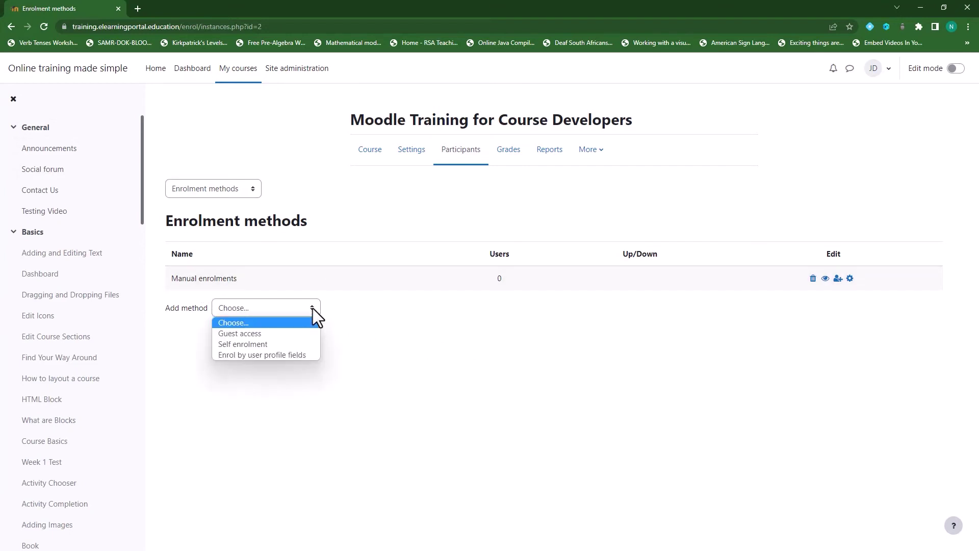
{"action": "left_click", "coordinate": [295, 355]}
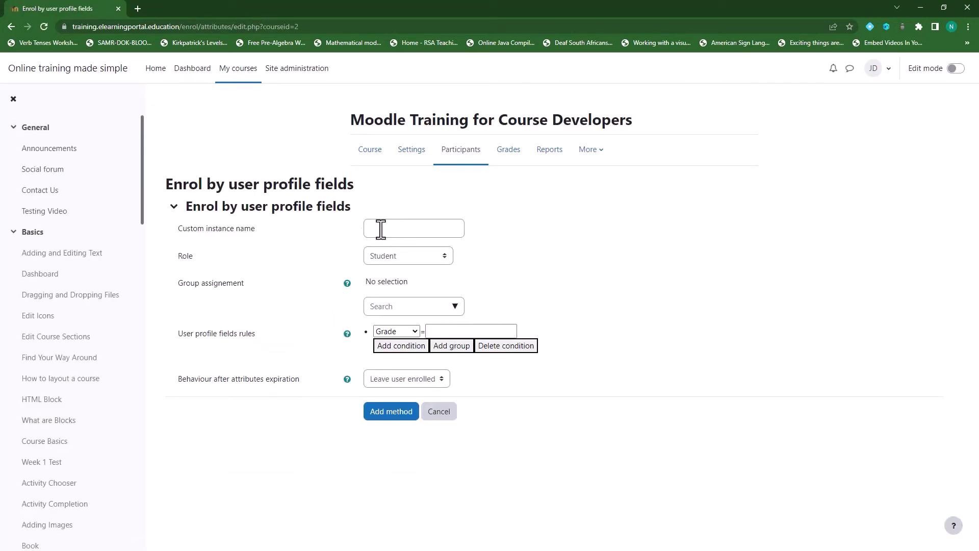
{"action": "left_click", "coordinate": [396, 229]}
{"action": "type", "text": "User Profile Field E"}
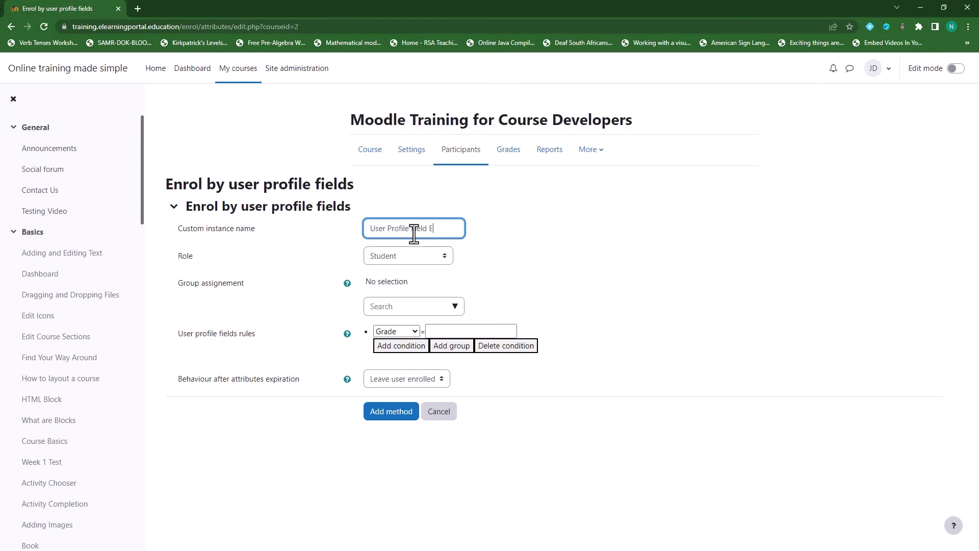
{"action": "type", "text": "nrollment"}
{"action": "left_click", "coordinate": [455, 307]}
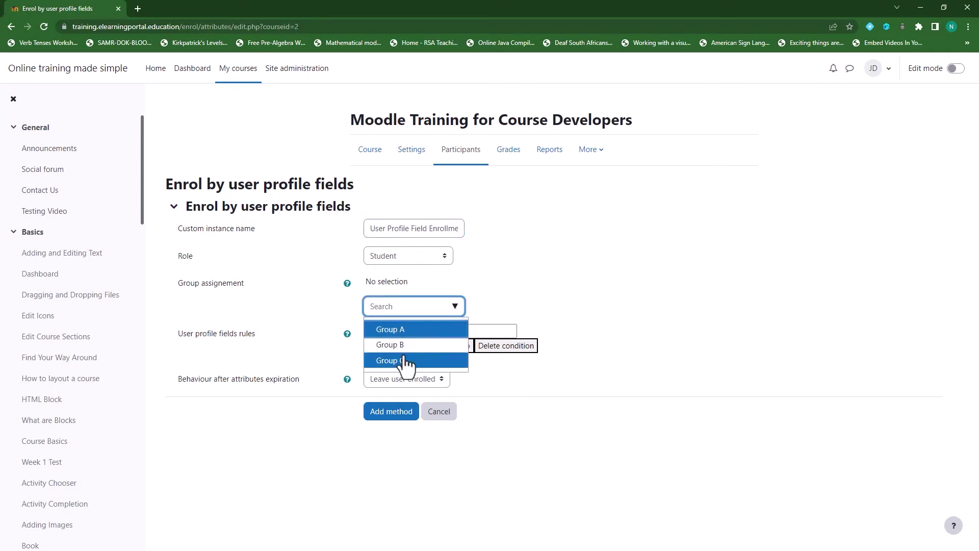
{"action": "left_click", "coordinate": [522, 270]}
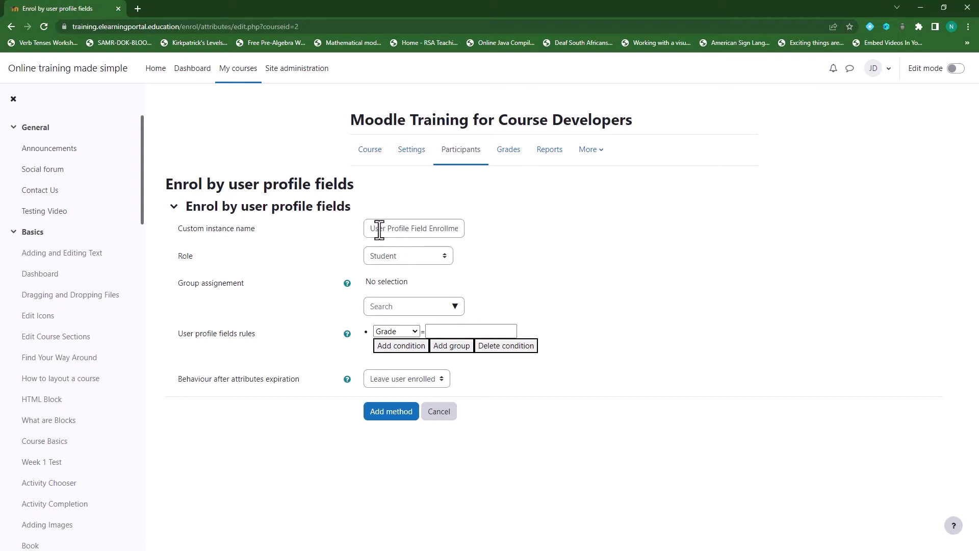
Rename the instance to 'Group A enrollments' and assign enrolled users to Group A.
{"action": "left_click_drag", "start_coordinate": [372, 229], "coordinate": [540, 237]}
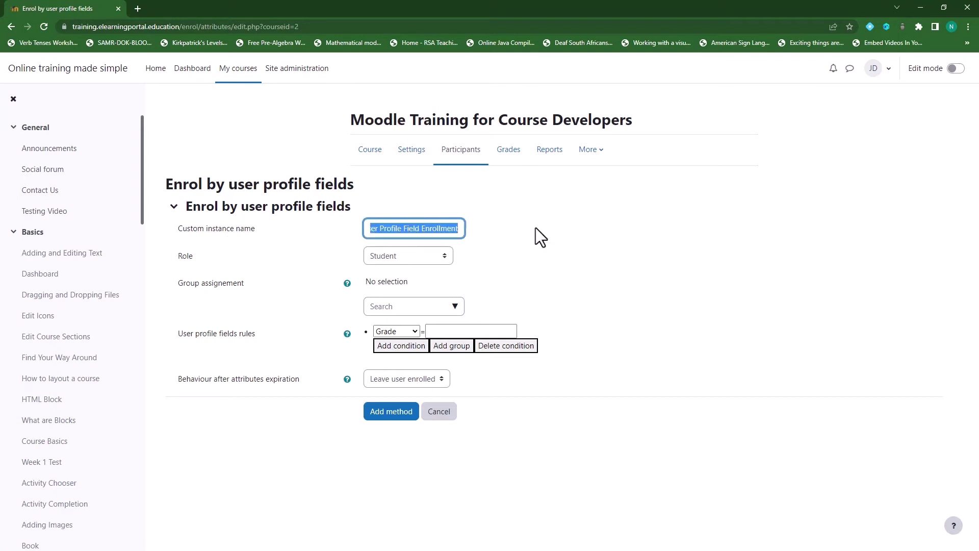
{"action": "type", "text": "Group"}
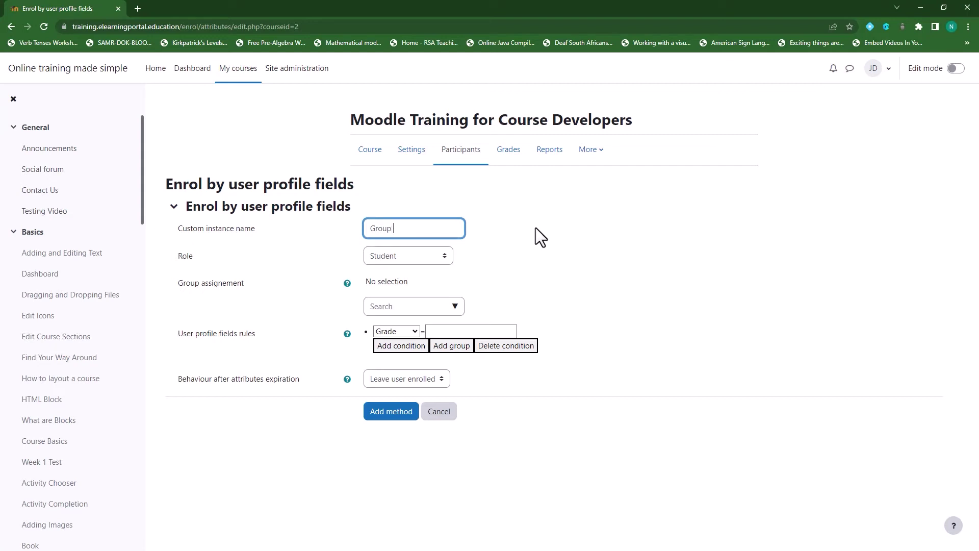
{"action": "type", "text": " A enrollments"}
{"action": "left_click", "coordinate": [455, 309]}
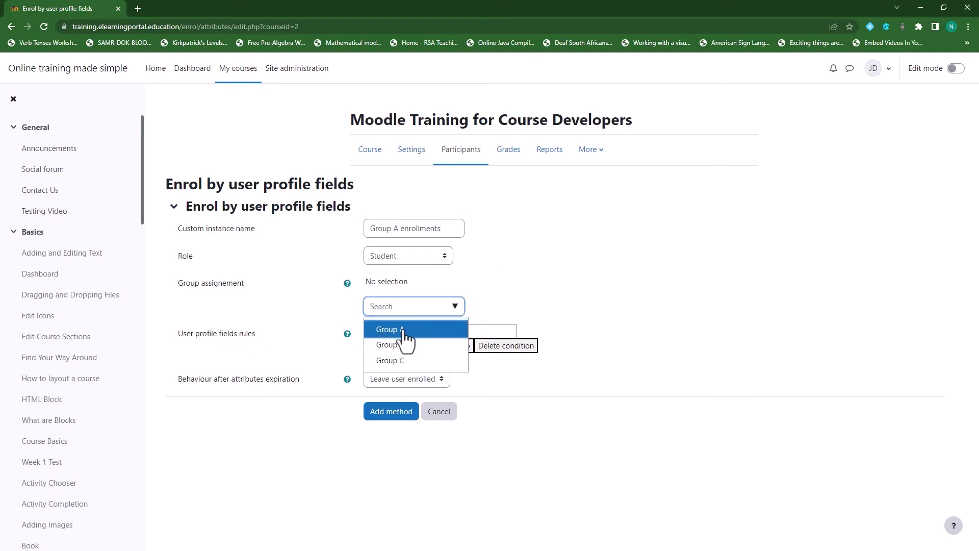
{"action": "left_click", "coordinate": [405, 331]}
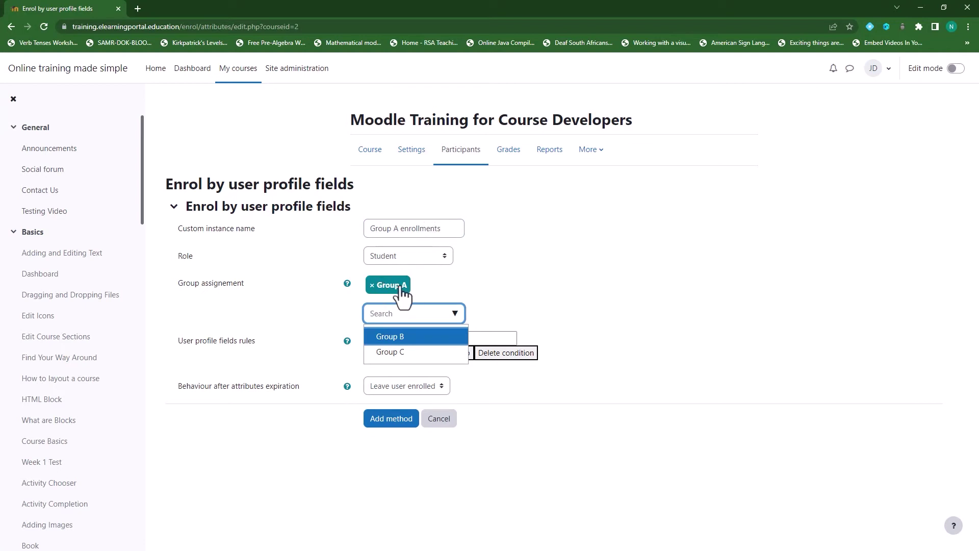
{"action": "left_click", "coordinate": [533, 271]}
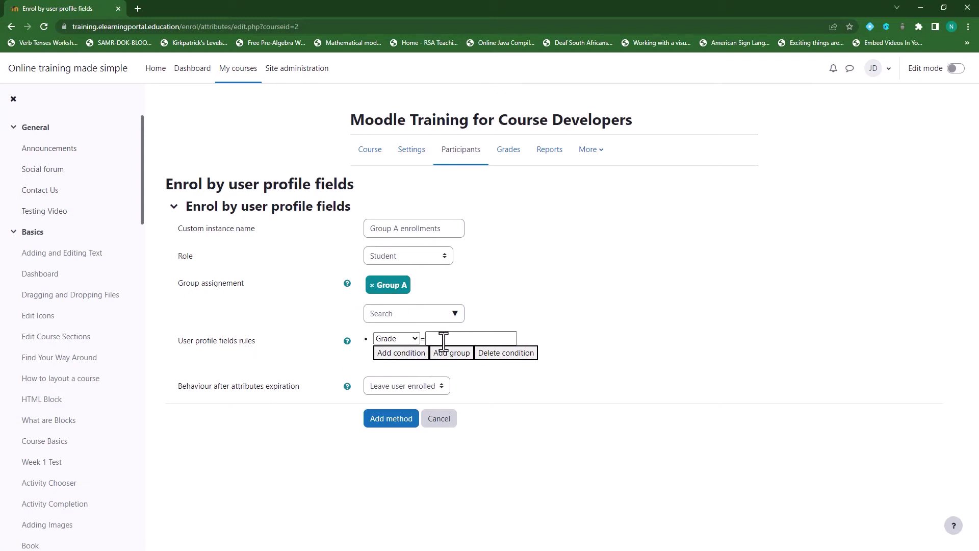
Set the first profile rule to Grade = Grade 10.
{"action": "left_click", "coordinate": [413, 339]}
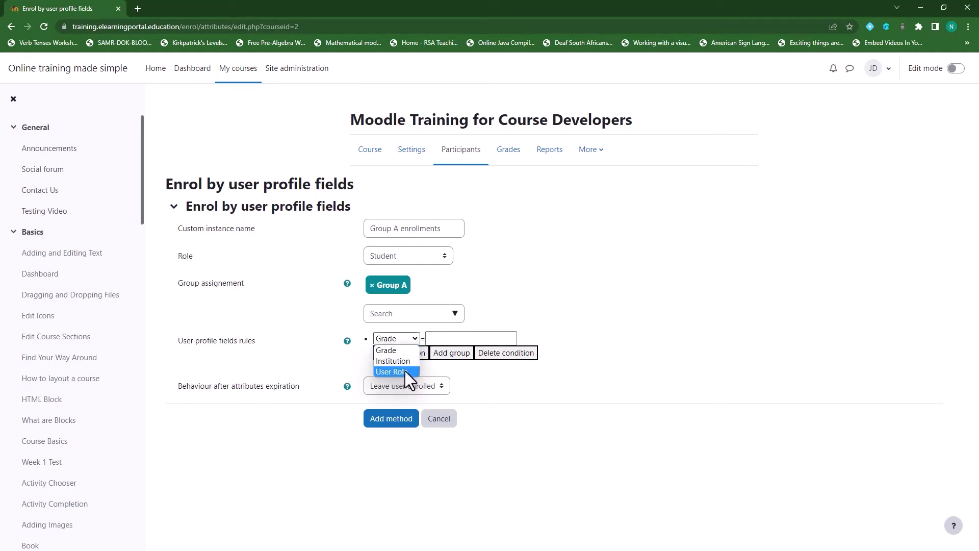
{"action": "left_click", "coordinate": [396, 351]}
{"action": "left_click", "coordinate": [444, 338]}
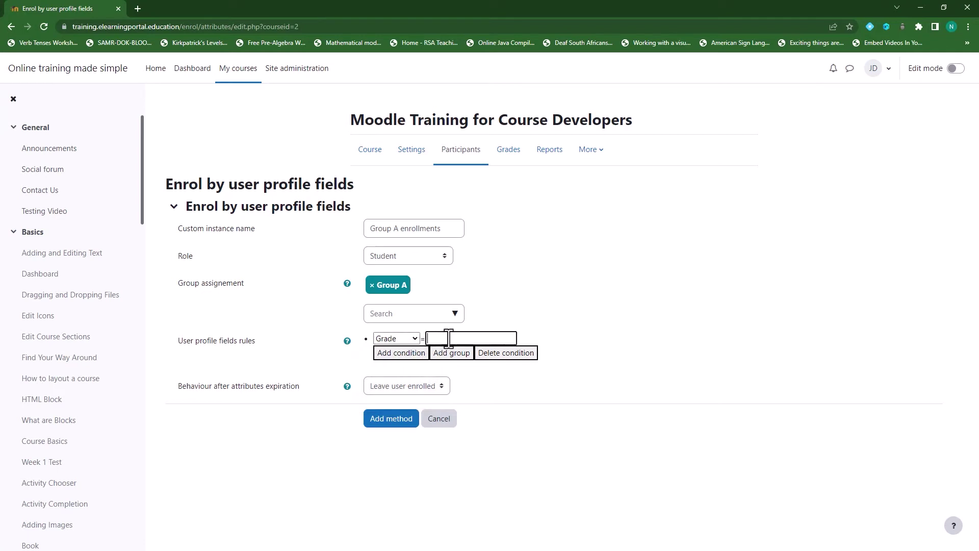
{"action": "type", "text": "Grade 10"}
Add a second rule condition: Institution = School A.
{"action": "left_click", "coordinate": [398, 354]}
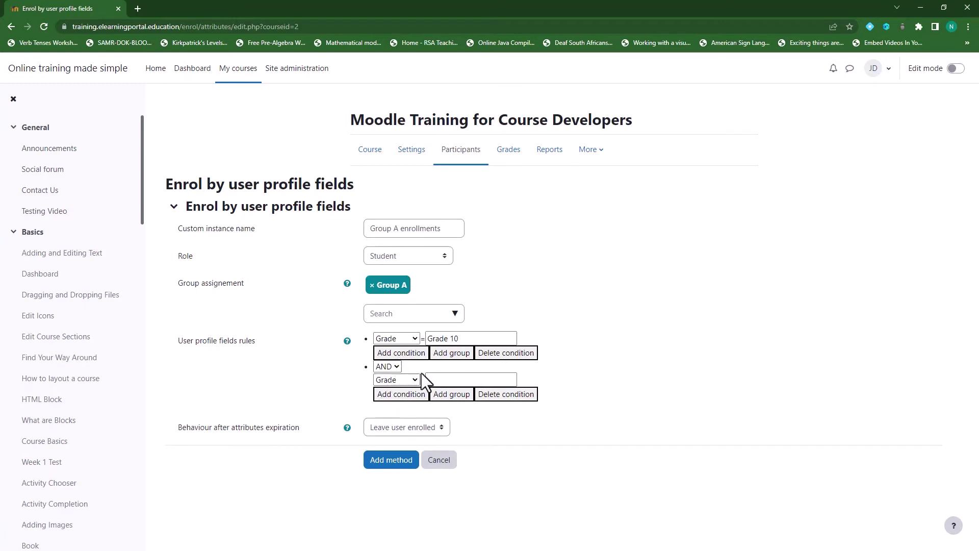
{"action": "left_click", "coordinate": [414, 379]}
{"action": "left_click", "coordinate": [402, 400]}
{"action": "left_click", "coordinate": [451, 379]}
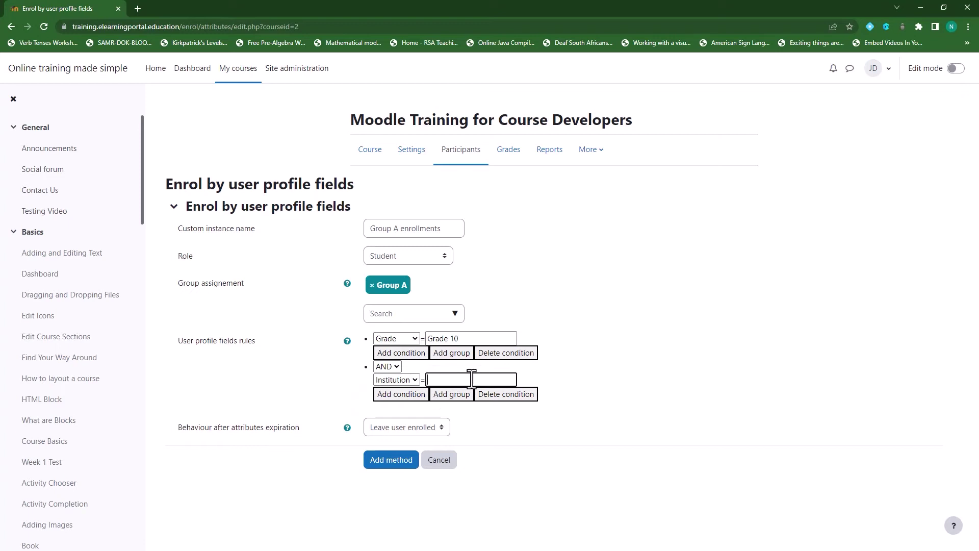
{"action": "type", "text": "School A"}
Add a third rule condition: User Role = Student, correcting the mis-capitalised entry.
{"action": "left_click", "coordinate": [407, 395]}
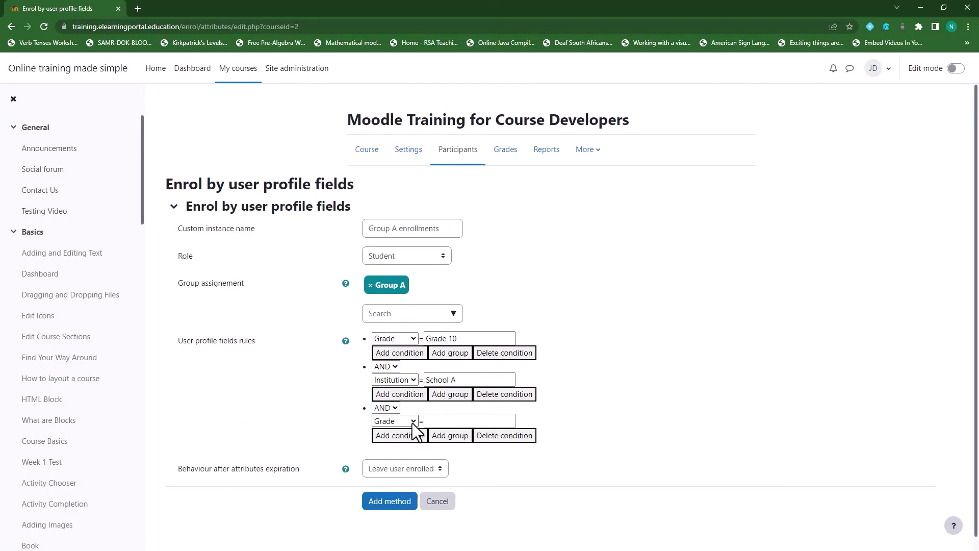
{"action": "left_click", "coordinate": [413, 422]}
{"action": "left_click", "coordinate": [402, 455]}
{"action": "left_click", "coordinate": [455, 420]}
{"action": "type", "text": "sTUDENT"}
{"action": "left_click_drag", "start_coordinate": [468, 420], "coordinate": [429, 416]}
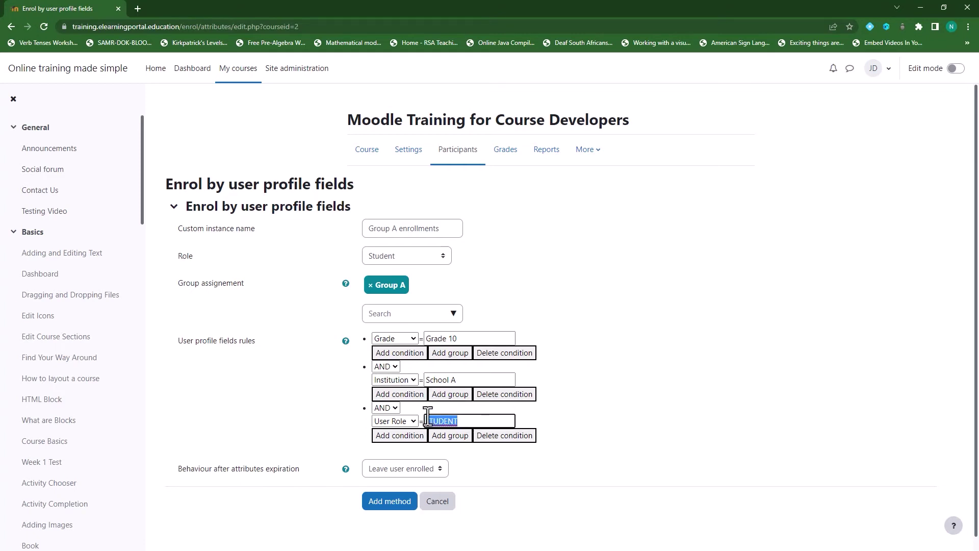
{"action": "key", "text": "BackSpace"}
{"action": "type", "text": "Student"}
{"action": "scroll", "coordinate": [250, 457], "scroll_direction": "down", "scroll_amount": 1}
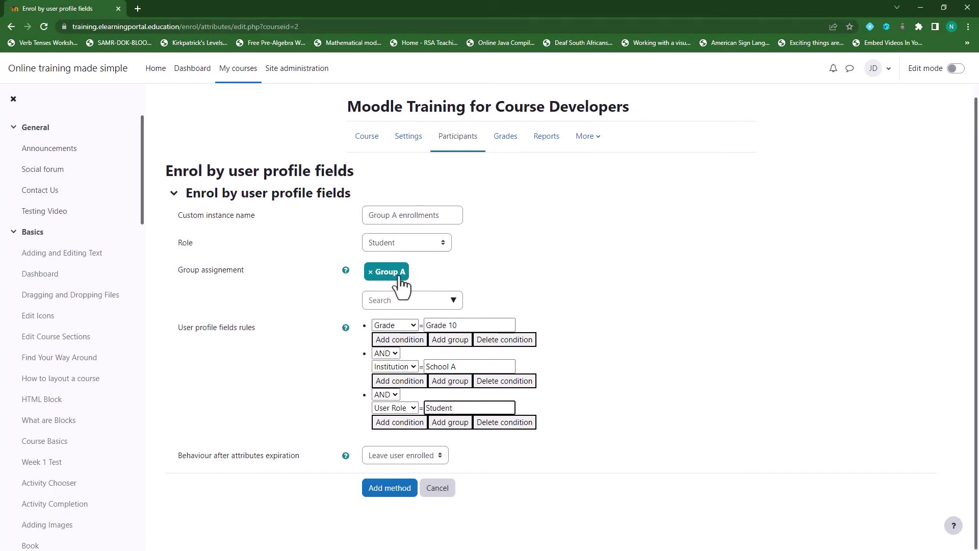
Save the Grade 10, School A, Student profile-field method as 'Group A enrollments'.
{"action": "left_click", "coordinate": [388, 490]}
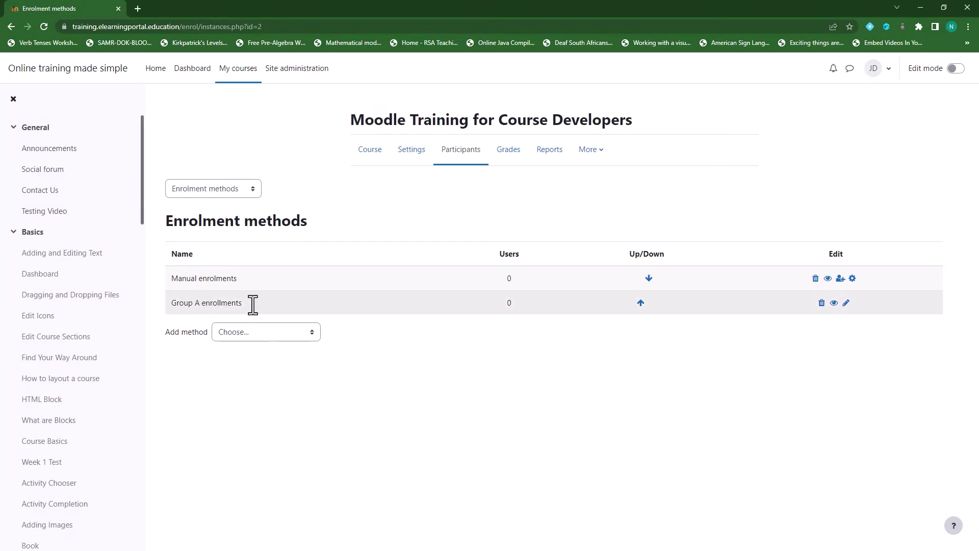
Rename the method to 'Group A enrollments Students' and set expiry behaviour to Leave user enrolled.
{"action": "left_click", "coordinate": [846, 303]}
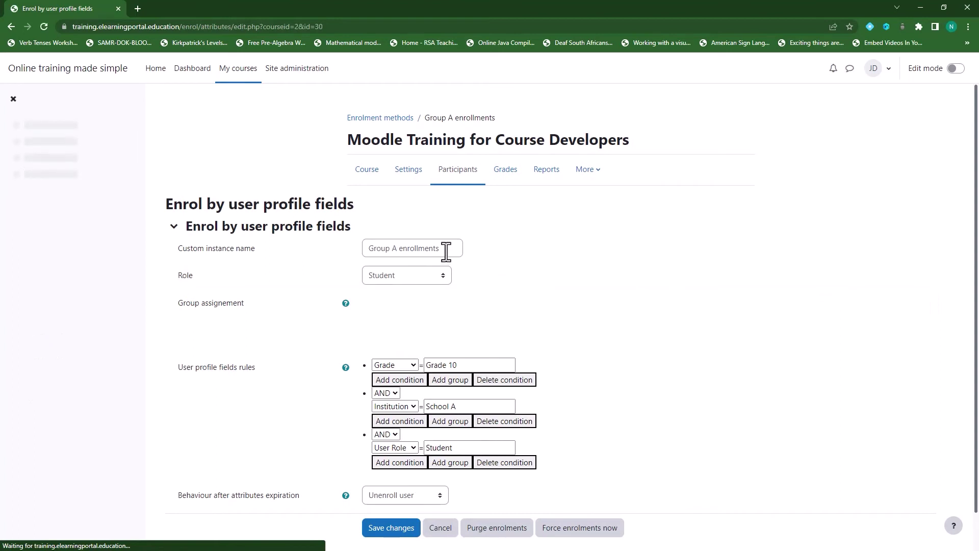
{"action": "left_click", "coordinate": [451, 250]}
{"action": "type", "text": "Students"}
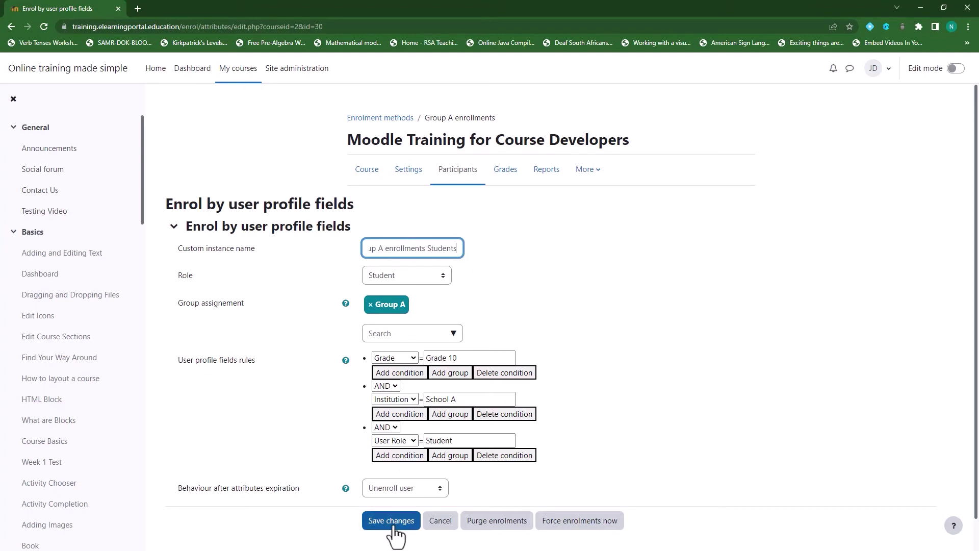
{"action": "left_click", "coordinate": [427, 488]}
{"action": "left_click", "coordinate": [398, 502]}
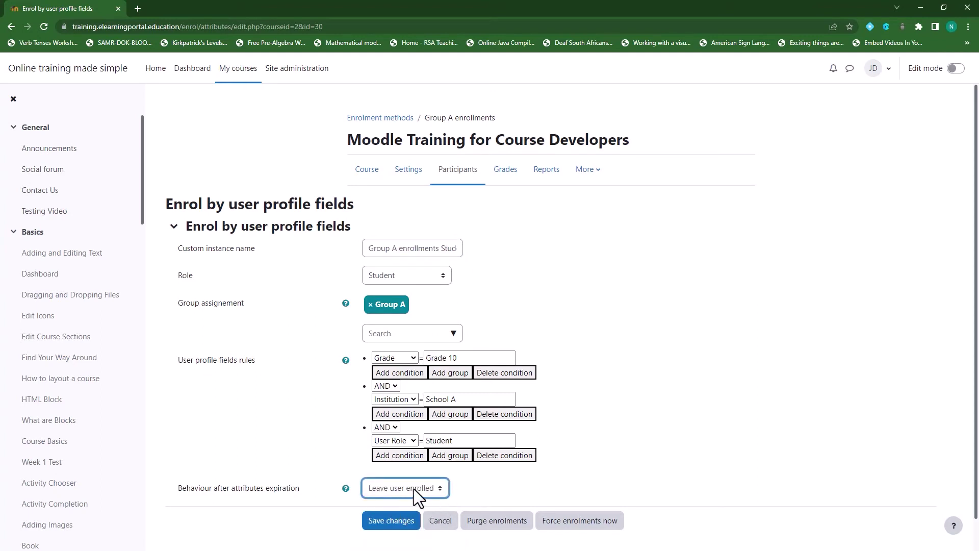
{"action": "left_click", "coordinate": [391, 520]}
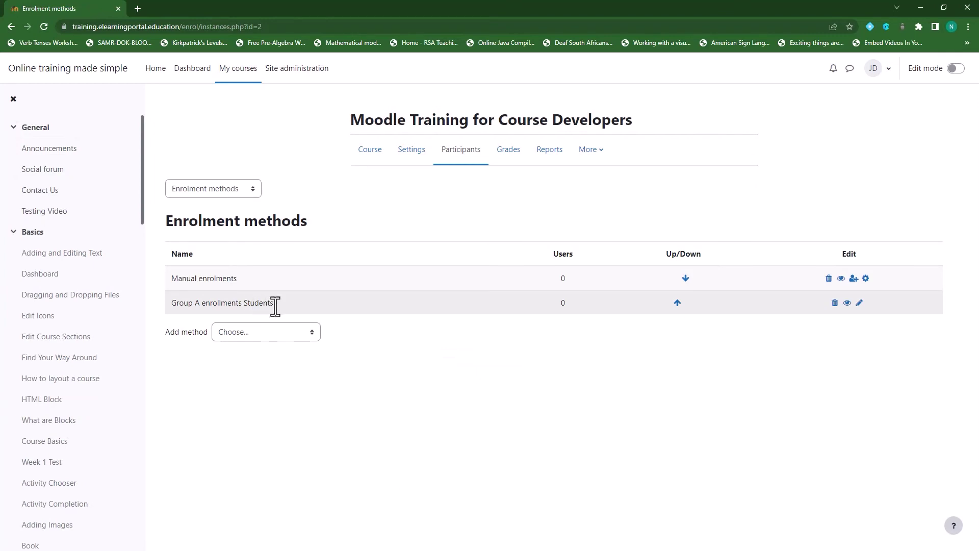
Start a new profile-fields method 'Group A enrollments Teachers' with role Teacher and Group A.
{"action": "left_click", "coordinate": [308, 333]}
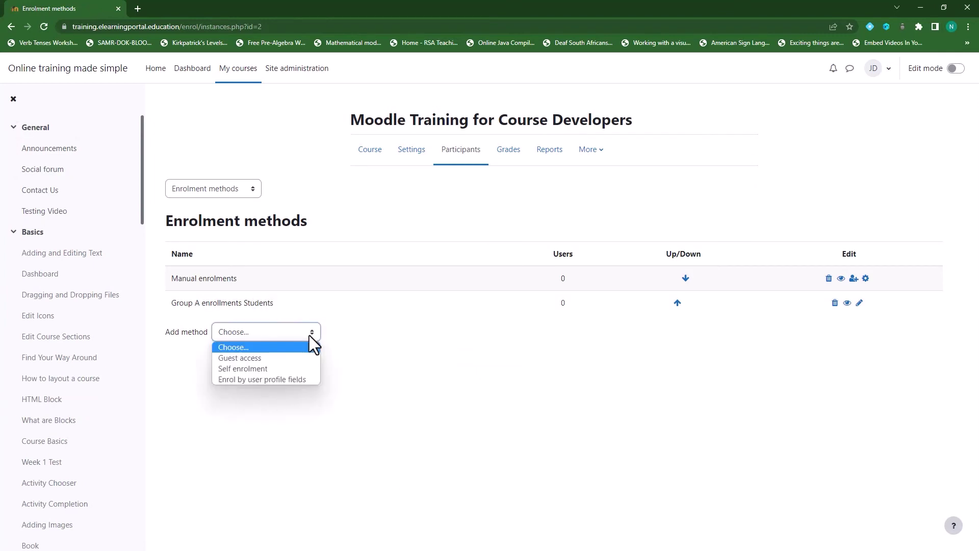
{"action": "left_click", "coordinate": [295, 378]}
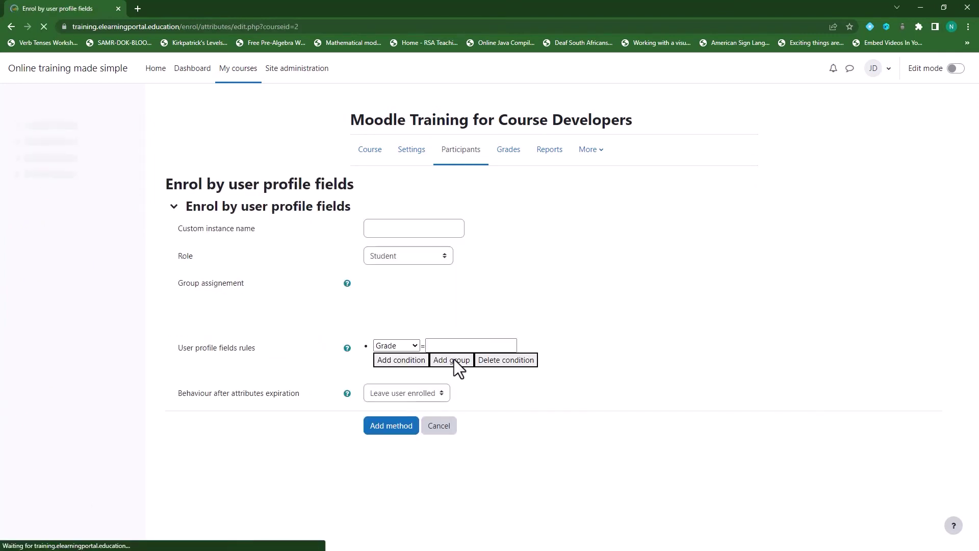
{"action": "left_click", "coordinate": [406, 230]}
{"action": "type", "text": "Gr"}
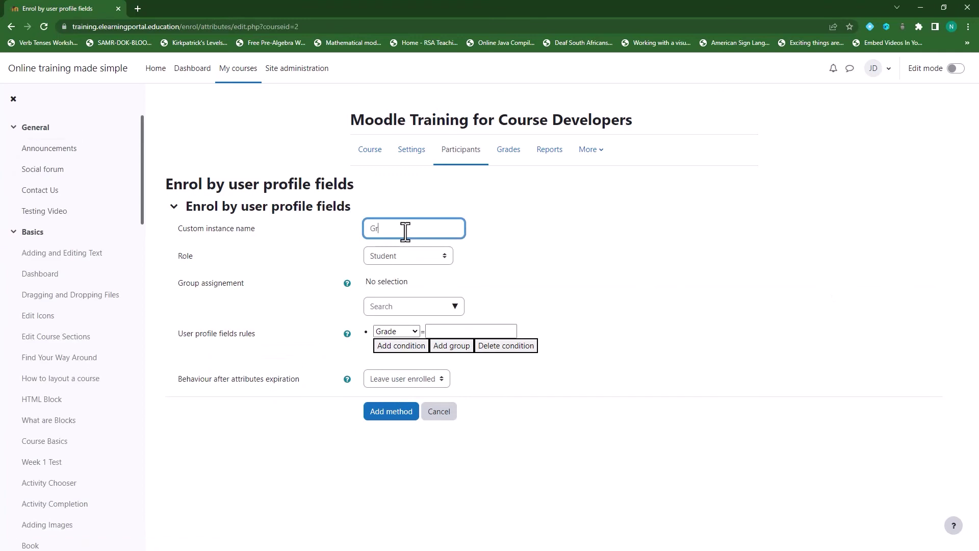
{"action": "type", "text": "oup A enrollments foTeachers"}
{"action": "left_click", "coordinate": [442, 255]}
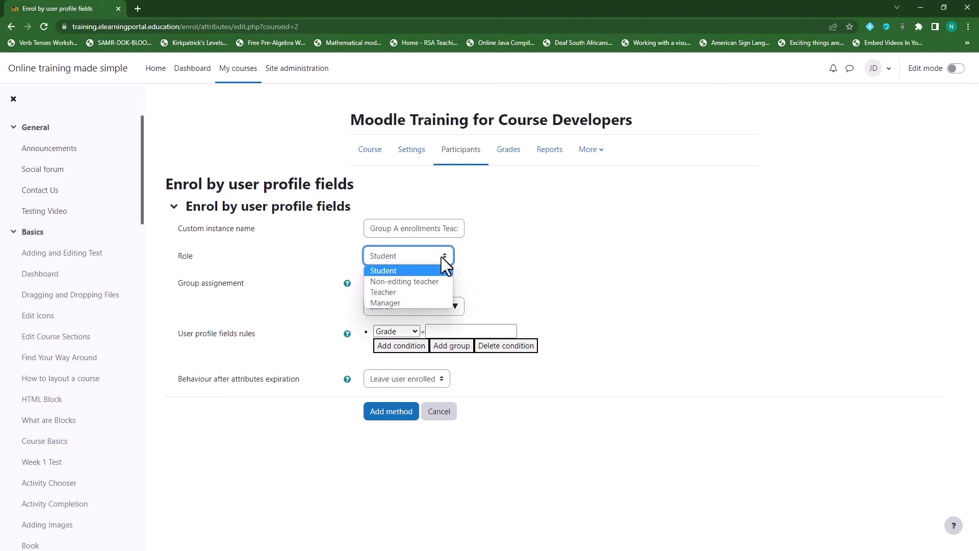
{"action": "left_click", "coordinate": [418, 291]}
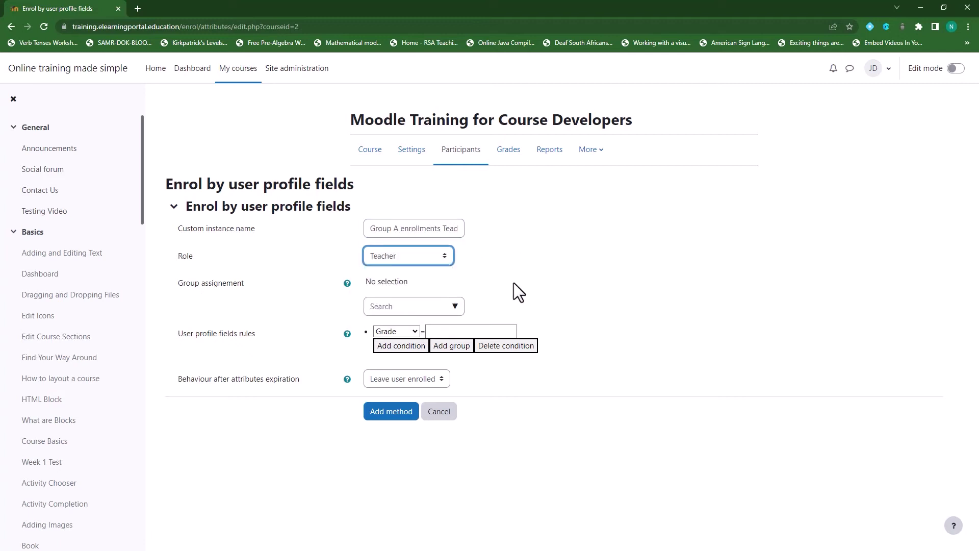
{"action": "left_click", "coordinate": [456, 307]}
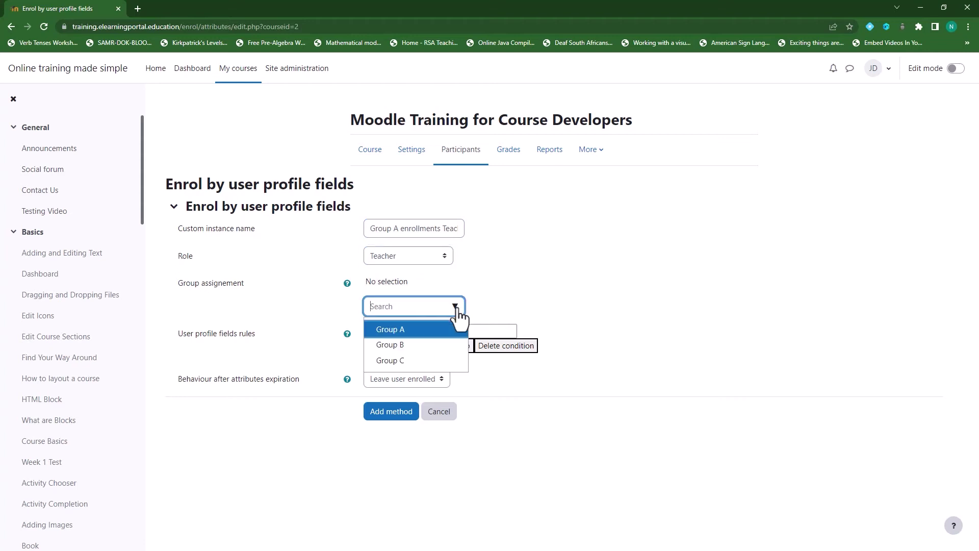
{"action": "left_click", "coordinate": [425, 332]}
{"action": "left_click", "coordinate": [584, 272]}
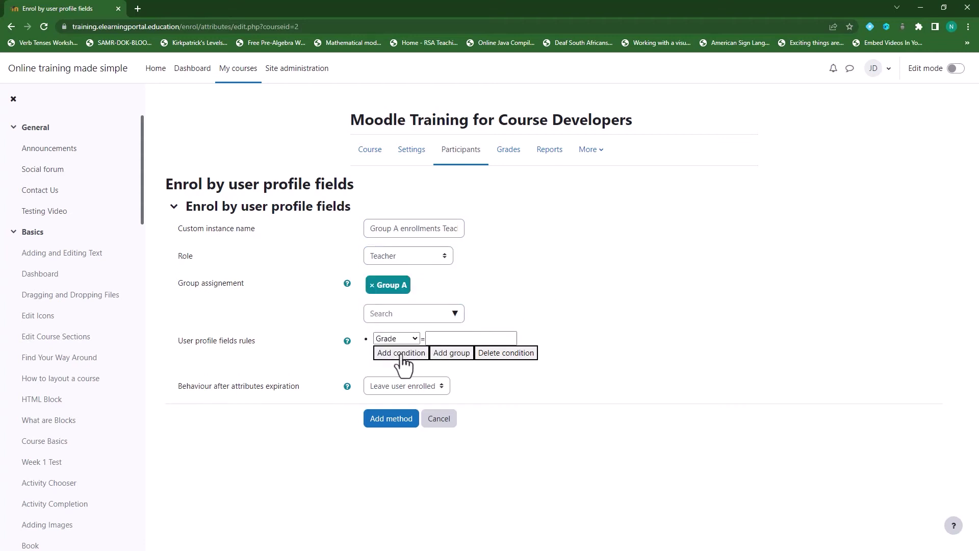
Add the rules Grade = Grade 10 and Institution = School A.
{"action": "left_click", "coordinate": [457, 338]}
{"action": "type", "text": "Grade 10"}
{"action": "left_click", "coordinate": [403, 354]}
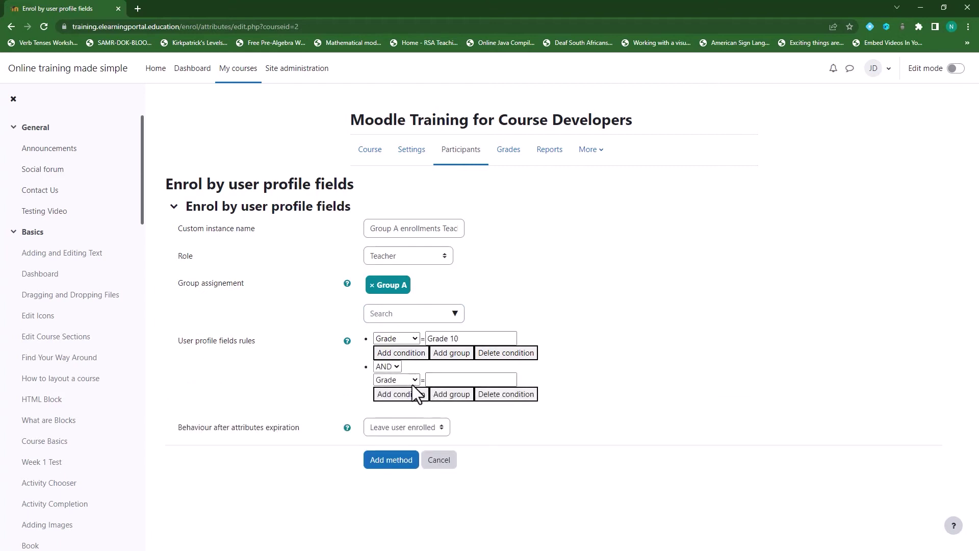
{"action": "left_click", "coordinate": [414, 380]}
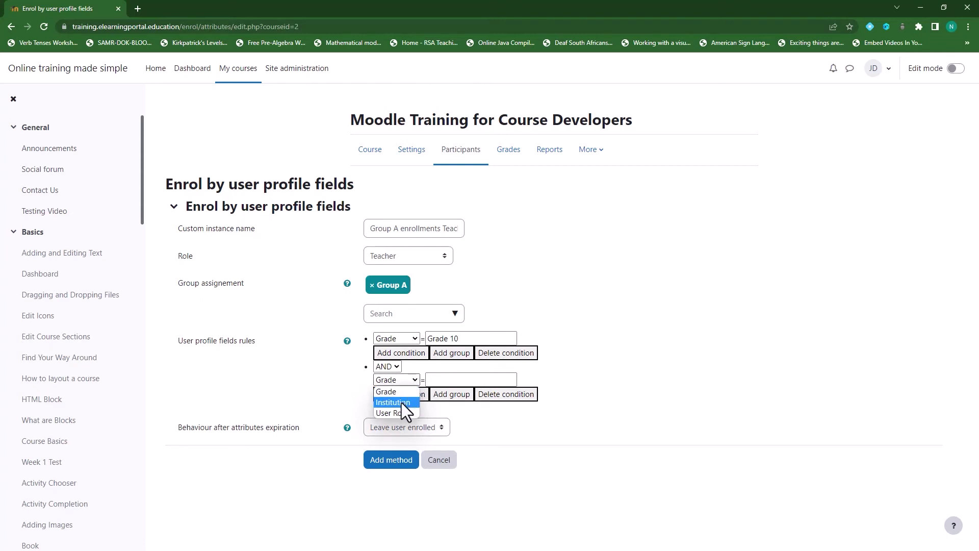
{"action": "left_click", "coordinate": [402, 402]}
{"action": "left_click", "coordinate": [445, 380]}
{"action": "type", "text": "Sc"}
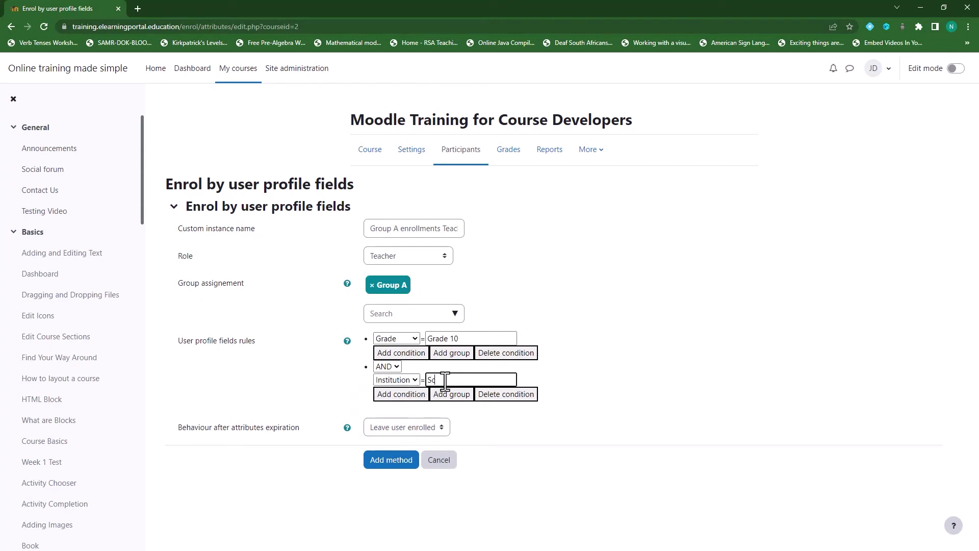
{"action": "type", "text": "hool A"}
Add a User Role = Teacher rule, fixing its capitalisation, and save the method.
{"action": "left_click", "coordinate": [413, 395]}
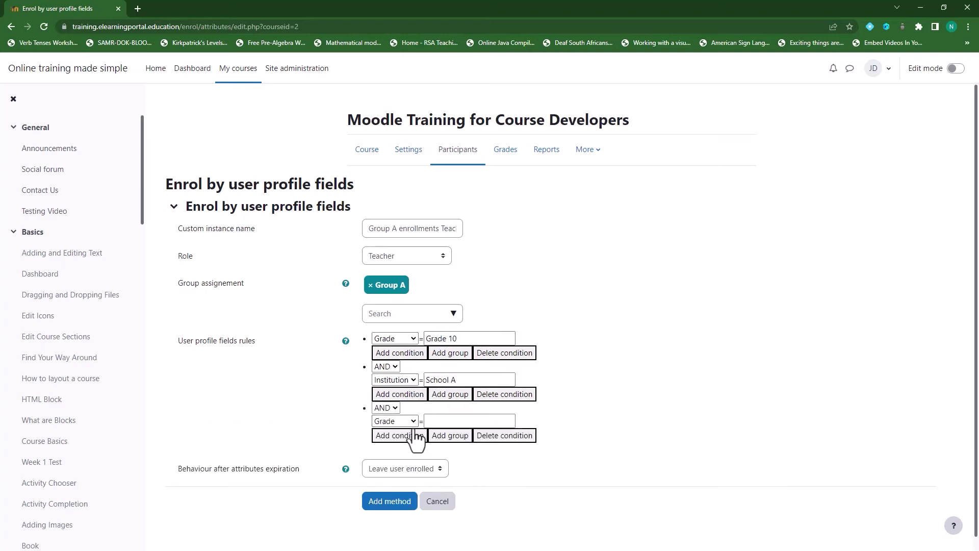
{"action": "left_click", "coordinate": [411, 424]}
{"action": "left_click", "coordinate": [398, 454]}
{"action": "left_click", "coordinate": [450, 421]}
{"action": "type", "text": "tEACHER"}
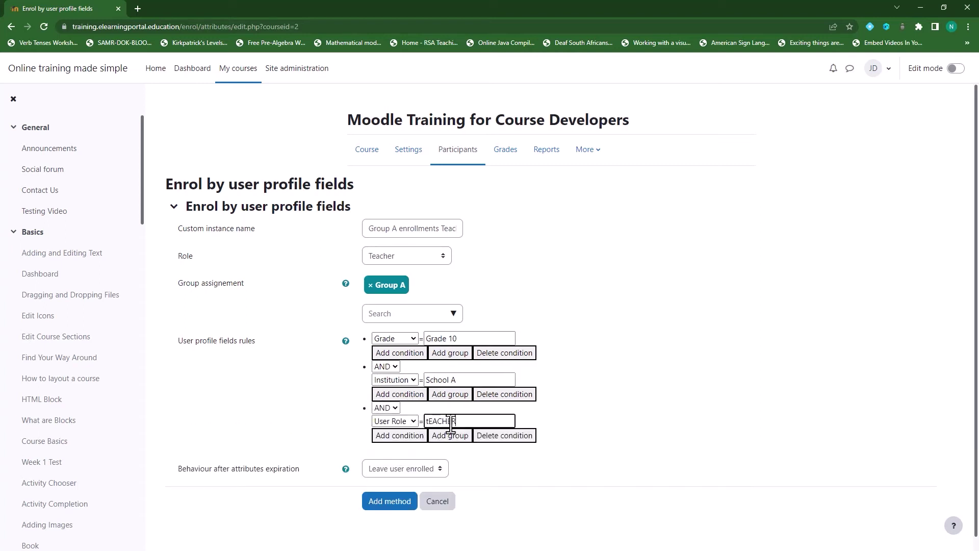
{"action": "left_click_drag", "start_coordinate": [450, 422], "coordinate": [425, 421]}
{"action": "type", "text": "Teacher"}
{"action": "left_click", "coordinate": [386, 505]}
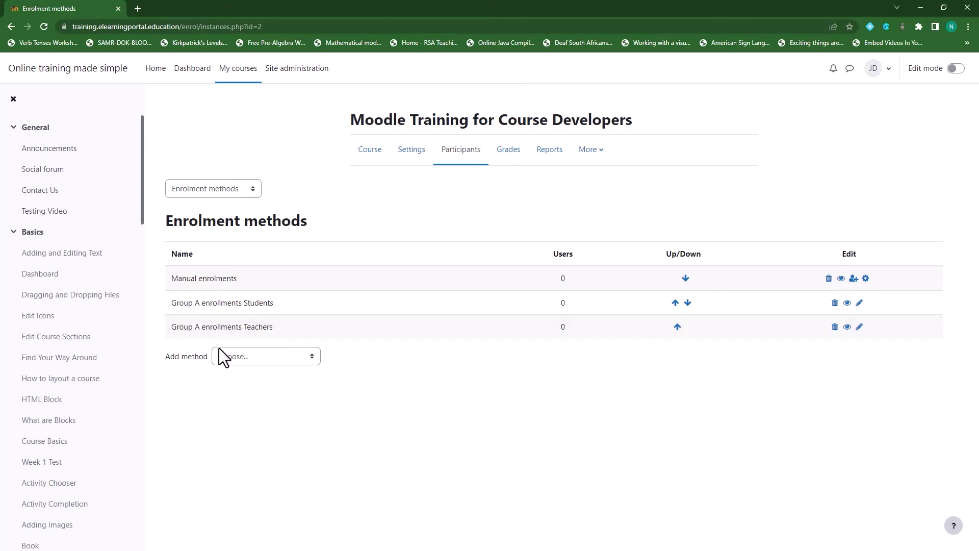
Start a new profile-fields method named 'Group B students' assigned to Group B.
{"action": "left_click", "coordinate": [314, 359]}
{"action": "left_click", "coordinate": [278, 403]}
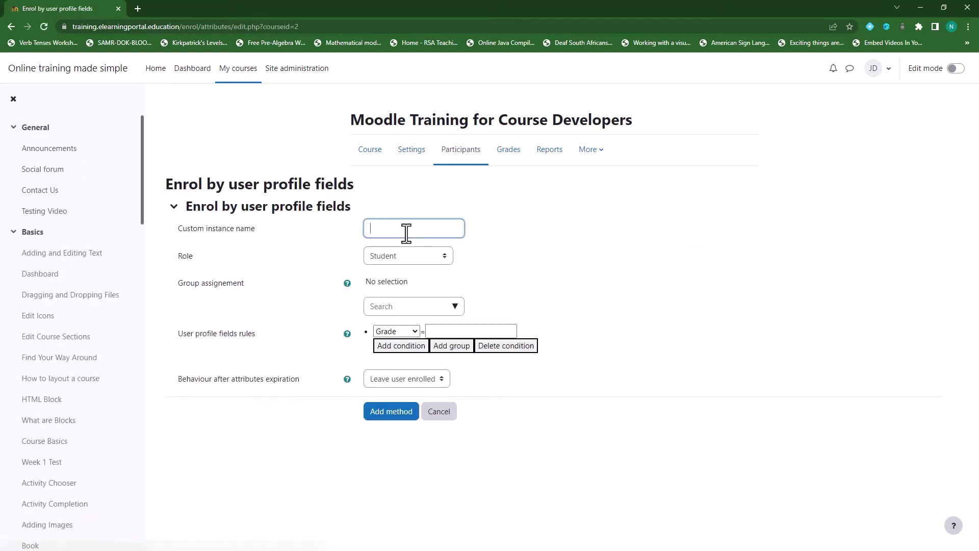
{"action": "left_click", "coordinate": [406, 230]}
{"action": "type", "text": "Grou"}
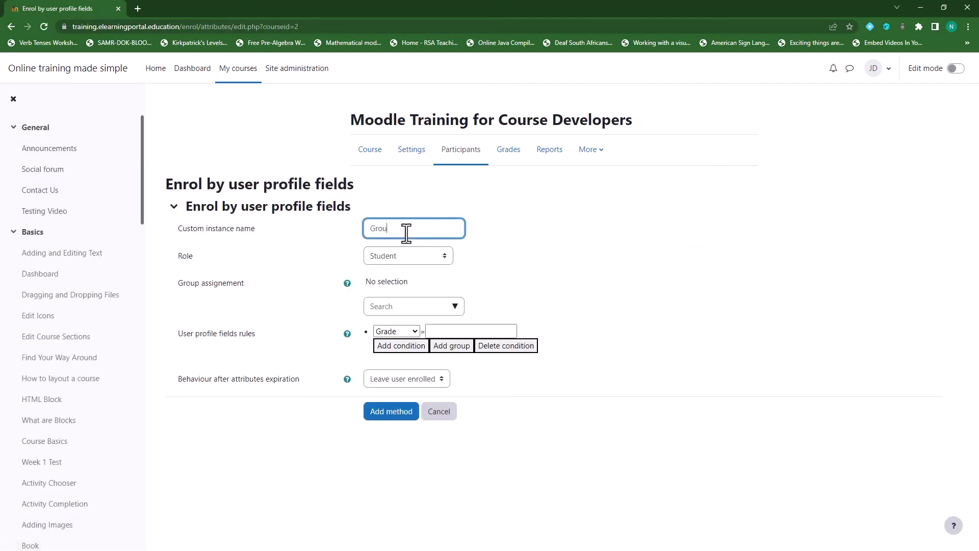
{"action": "type", "text": "p B students"}
{"action": "left_click", "coordinate": [454, 308]}
{"action": "left_click", "coordinate": [412, 345]}
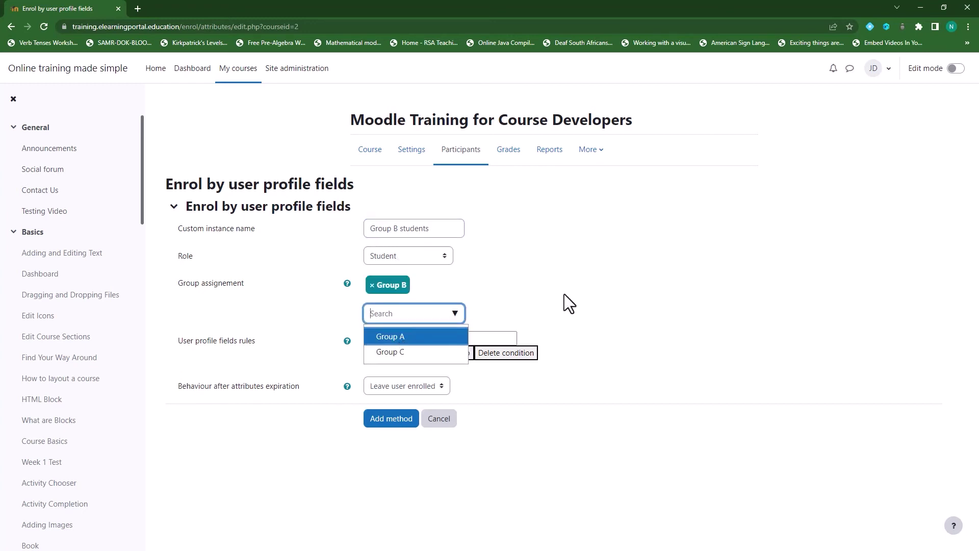
{"action": "left_click", "coordinate": [525, 289]}
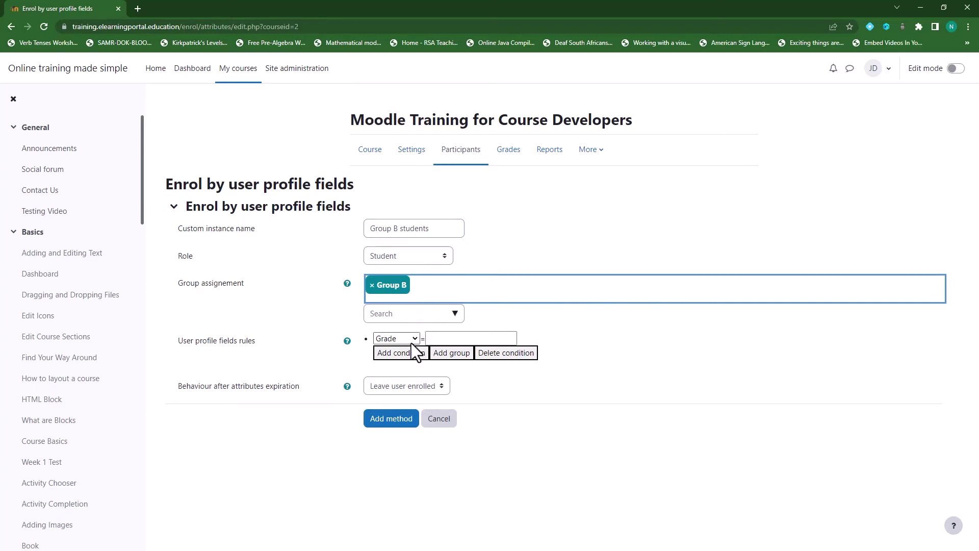
Add the rules Grade = Grade 11 and Institution = School B.
{"action": "left_click", "coordinate": [445, 339]}
{"action": "type", "text": "G"}
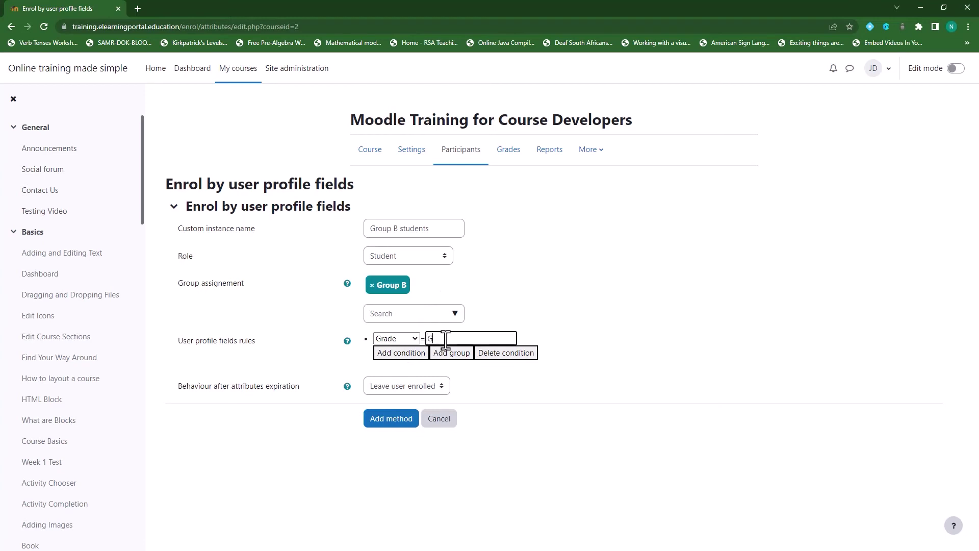
{"action": "type", "text": "rade 11"}
{"action": "left_click", "coordinate": [401, 353]}
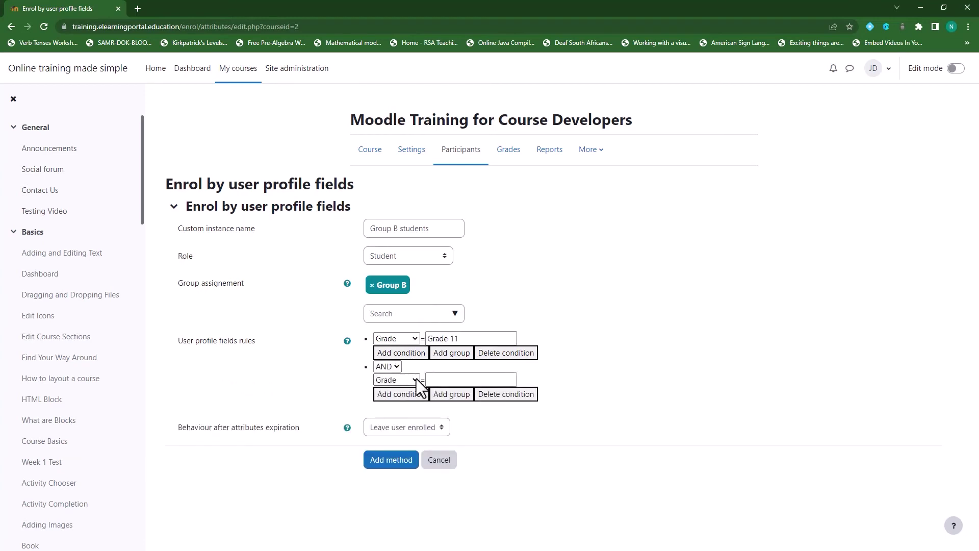
{"action": "left_click", "coordinate": [444, 379]}
{"action": "left_click", "coordinate": [412, 380]}
{"action": "left_click", "coordinate": [411, 404]}
{"action": "type", "text": "School B"}
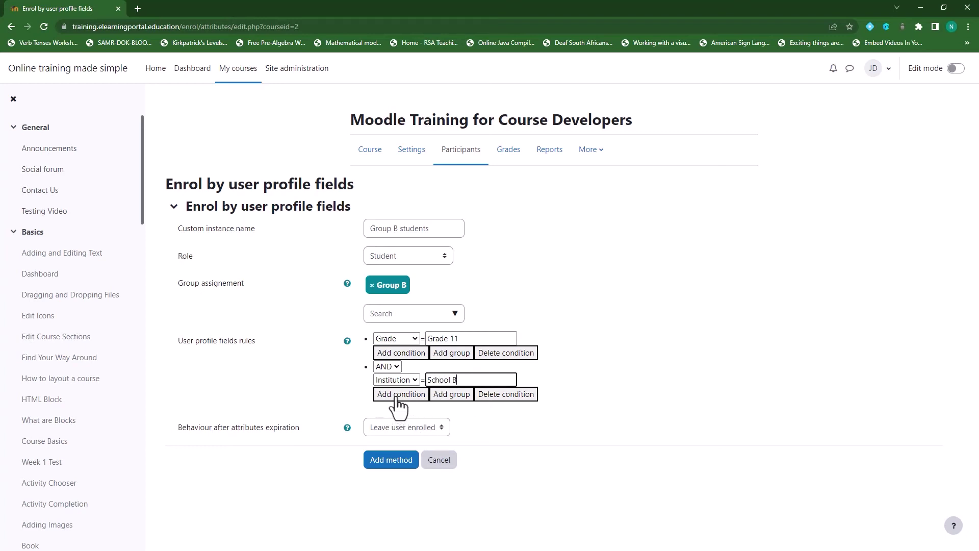
Add a third rule: User Role = Student.
{"action": "left_click", "coordinate": [396, 397]}
{"action": "left_click", "coordinate": [408, 421]}
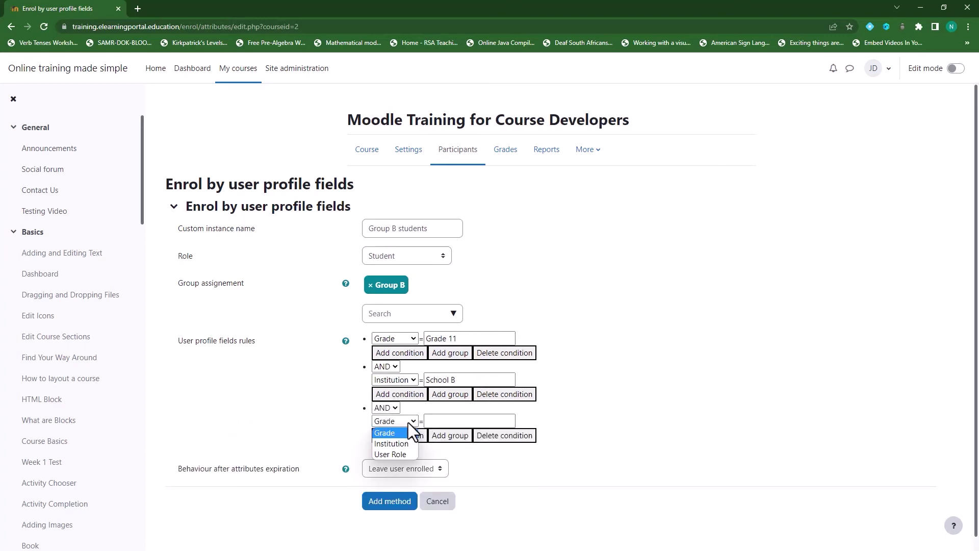
{"action": "left_click", "coordinate": [399, 454]}
{"action": "left_click", "coordinate": [451, 421]}
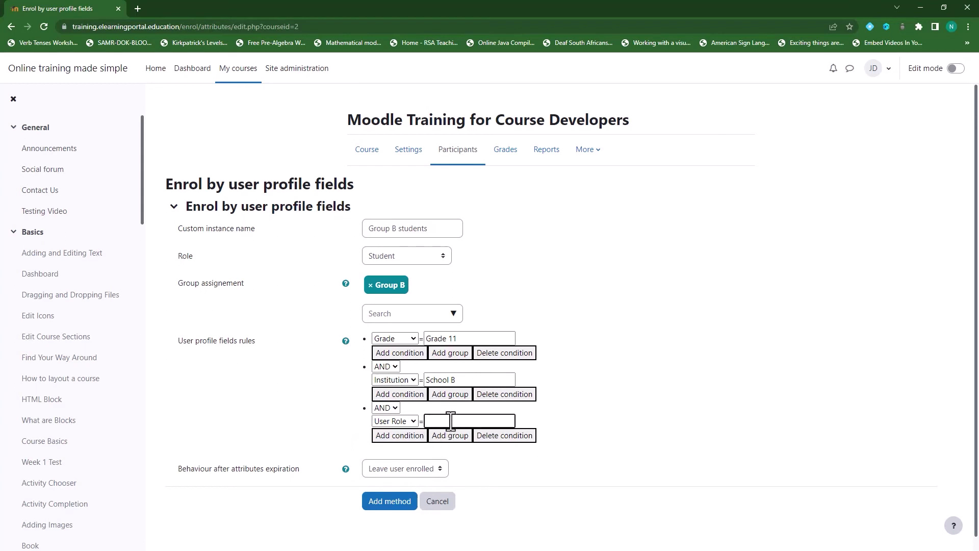
{"action": "type", "text": "Student"}
Rename the method to 'Group B enrollments students' and save it.
{"action": "left_click", "coordinate": [400, 231]}
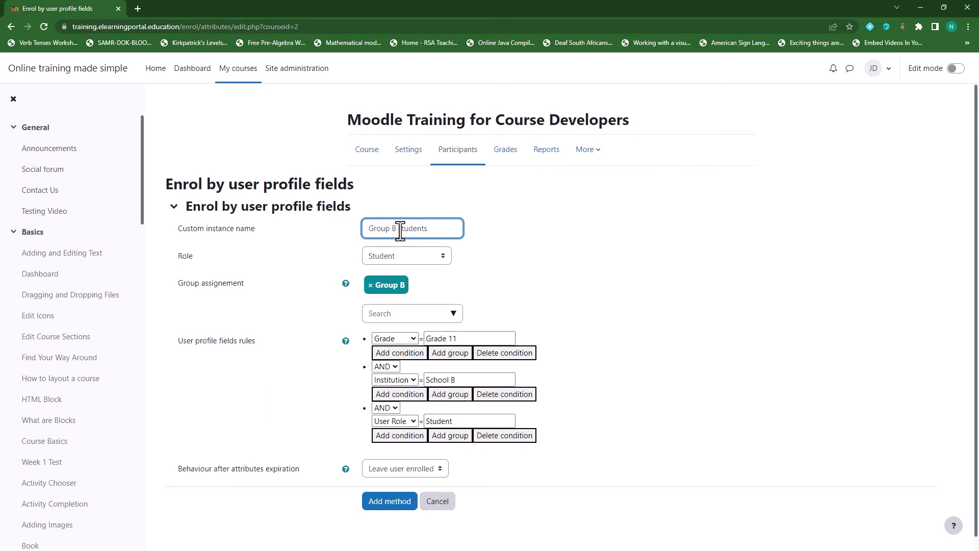
{"action": "type", "text": "Enrool"}
{"action": "key", "text": "BackSpace"}
{"action": "key", "text": "BackSpace"}
{"action": "type", "text": "llments"}
{"action": "left_click", "coordinate": [388, 506]}
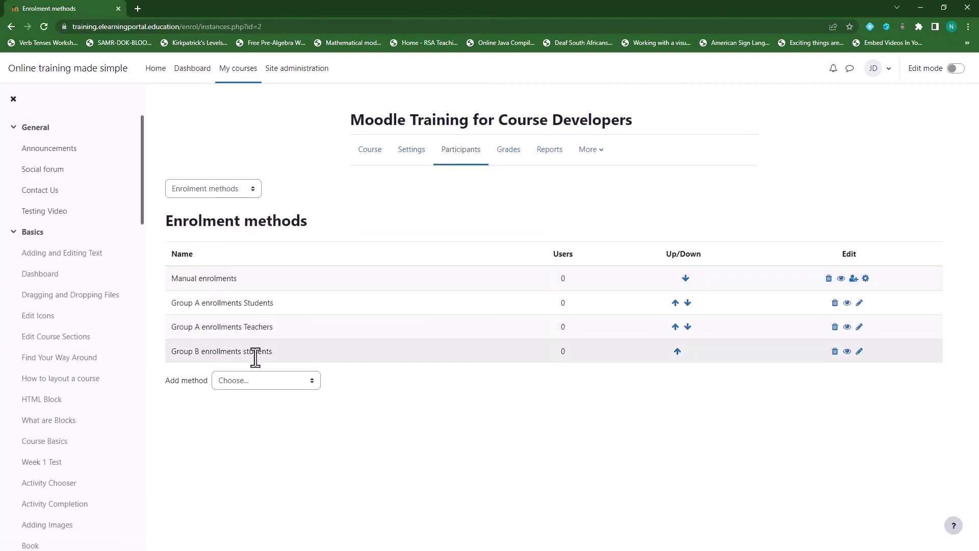
Start a new profile-fields method 'Group B enrollments Teachers' with role Teacher and Group B.
{"action": "left_click", "coordinate": [312, 381]}
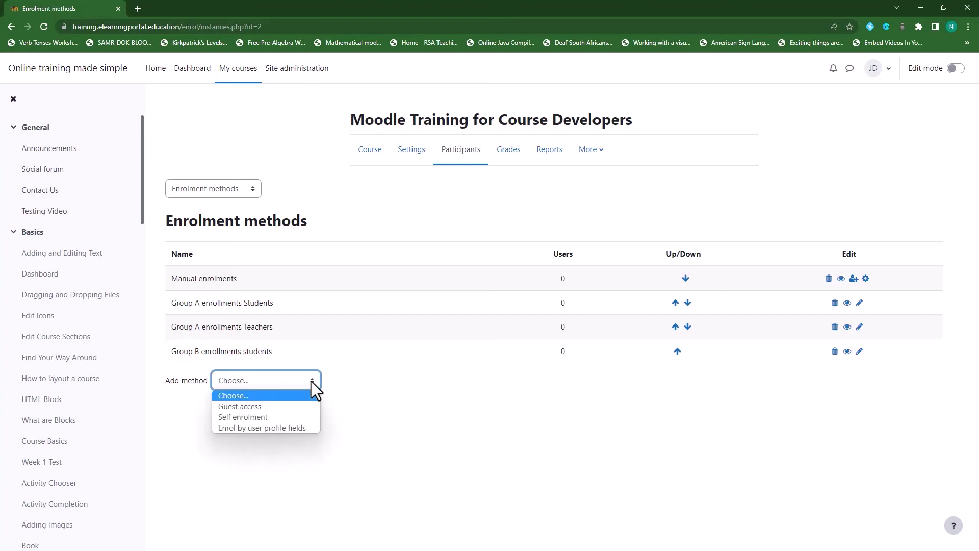
{"action": "left_click", "coordinate": [290, 427]}
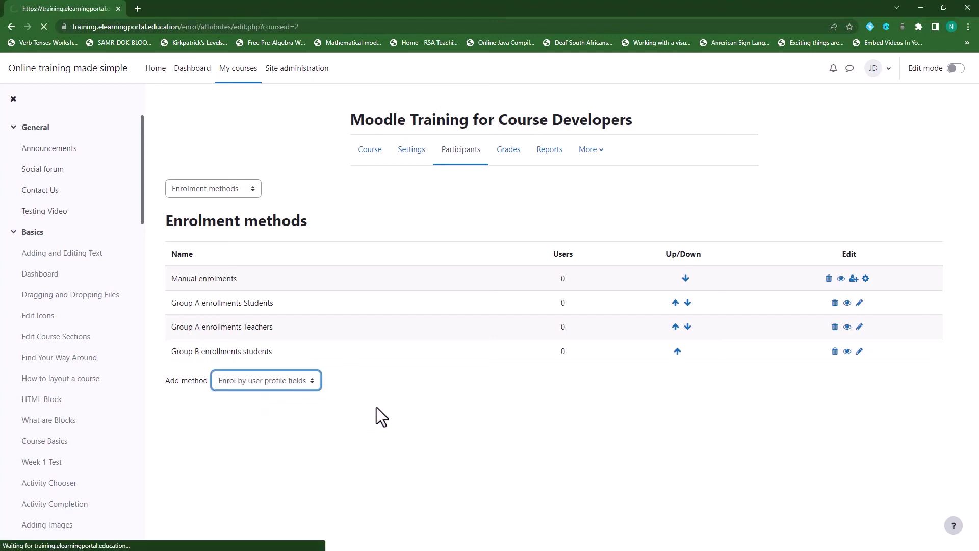
{"action": "left_click", "coordinate": [412, 229]}
{"action": "type", "text": "G"}
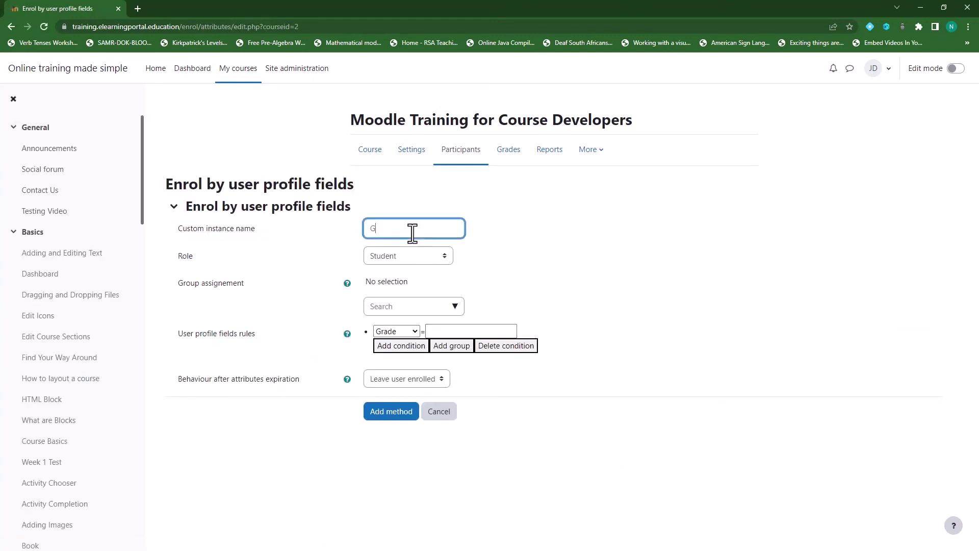
{"action": "type", "text": "roup B e"}
{"action": "type", "text": "nrollments Teachers"}
{"action": "left_click", "coordinate": [431, 259]}
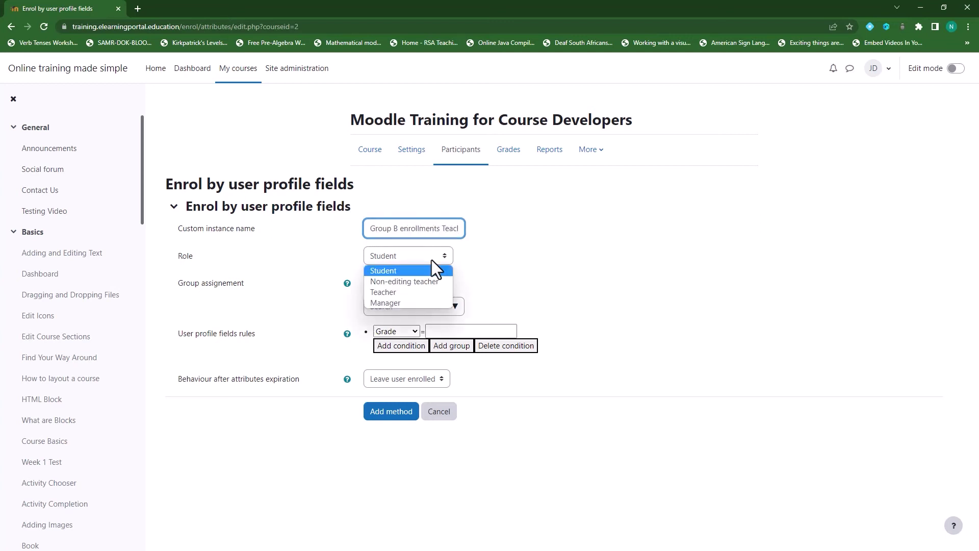
{"action": "left_click", "coordinate": [414, 290]}
{"action": "left_click", "coordinate": [454, 306]}
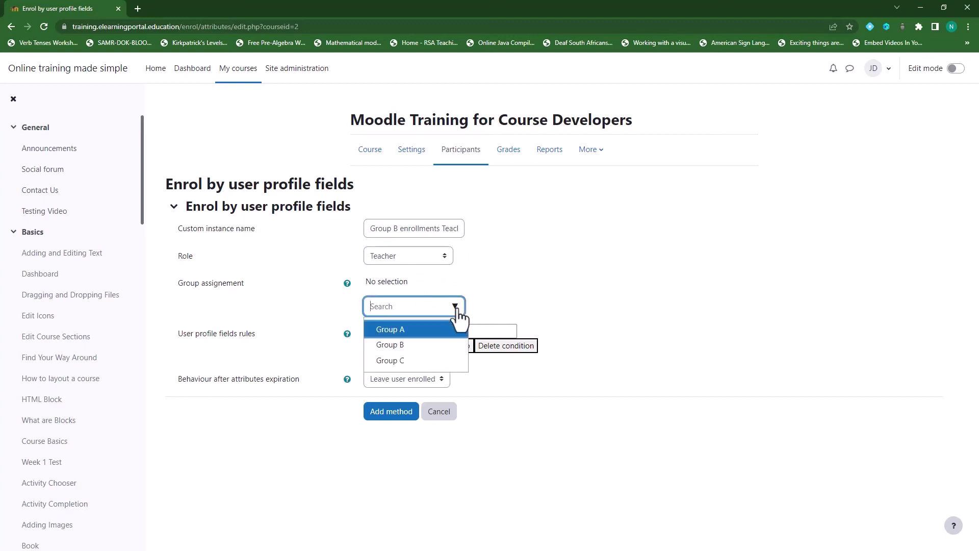
{"action": "left_click", "coordinate": [417, 345]}
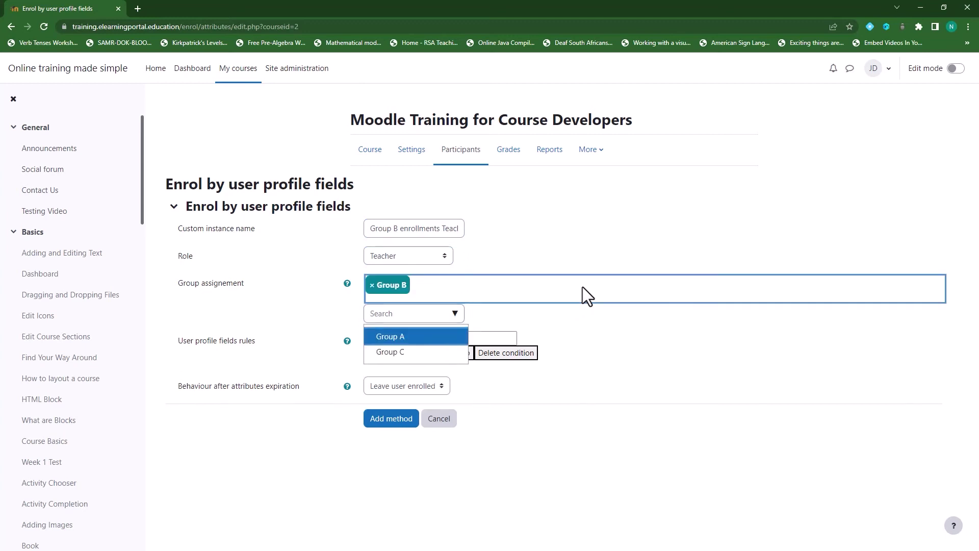
Add the rules Grade = Grade 11 and Institution = School B.
{"action": "left_click", "coordinate": [455, 339]}
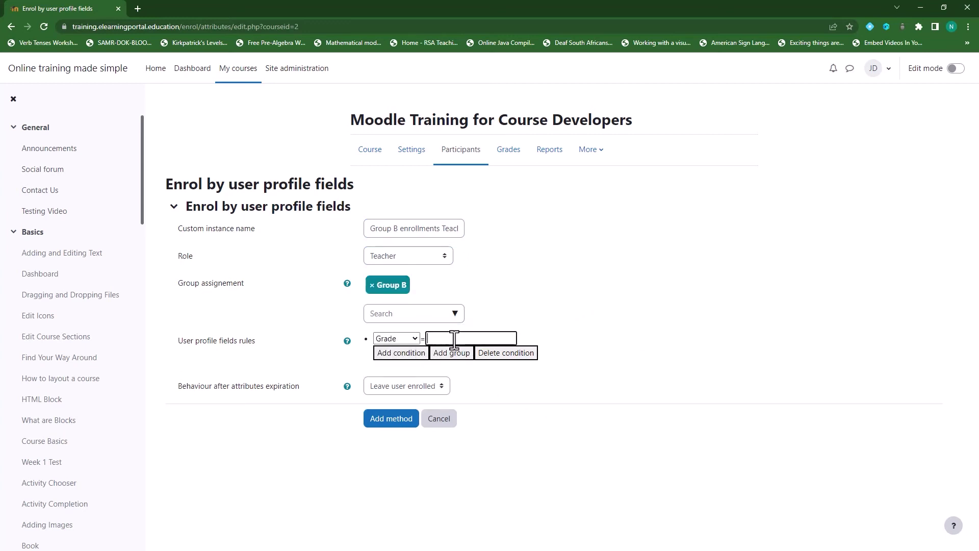
{"action": "type", "text": "Grade 11"}
{"action": "left_click", "coordinate": [401, 353]}
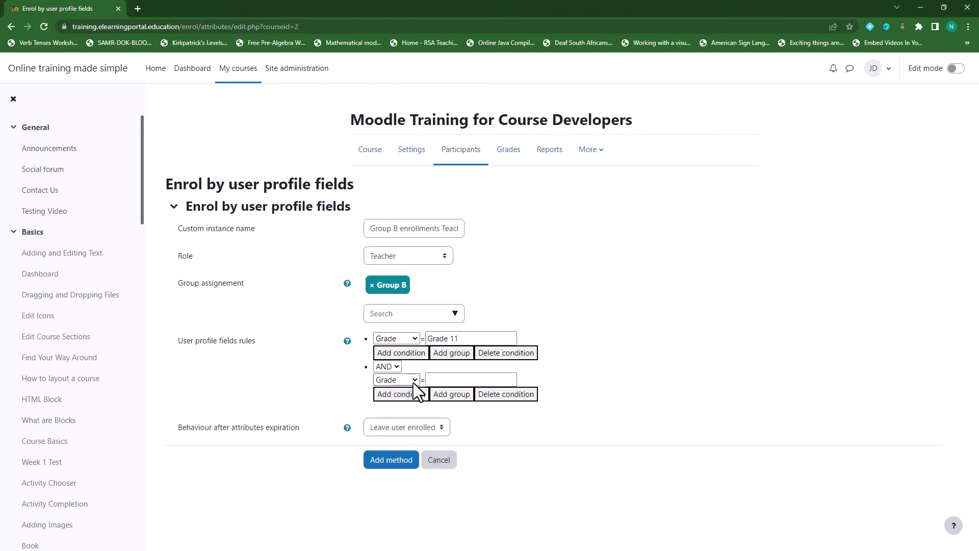
{"action": "left_click", "coordinate": [415, 381]}
{"action": "left_click", "coordinate": [409, 402]}
{"action": "left_click", "coordinate": [448, 380]}
{"action": "type", "text": "School B"}
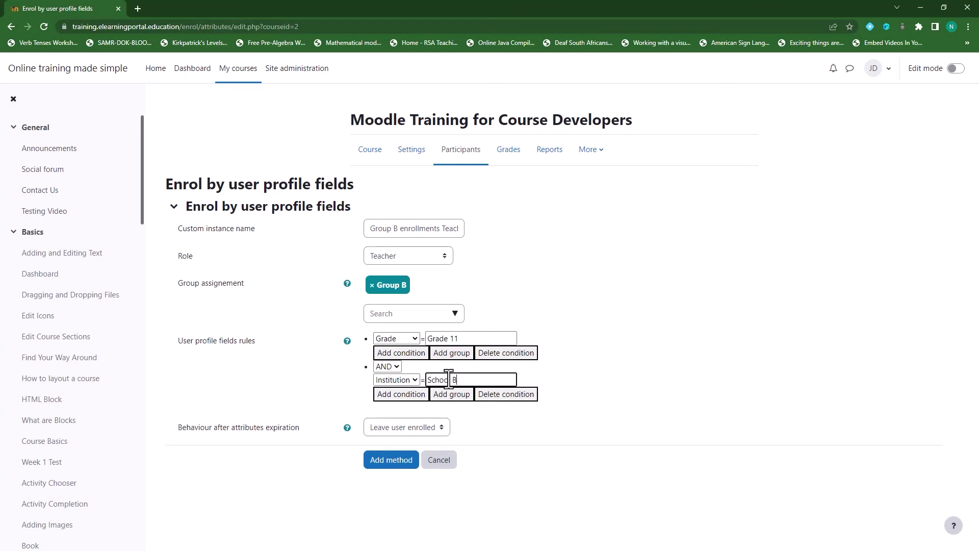
Add a User Role = Teacher rule, correcting its capitalisation, and save the method.
{"action": "left_click", "coordinate": [411, 395]}
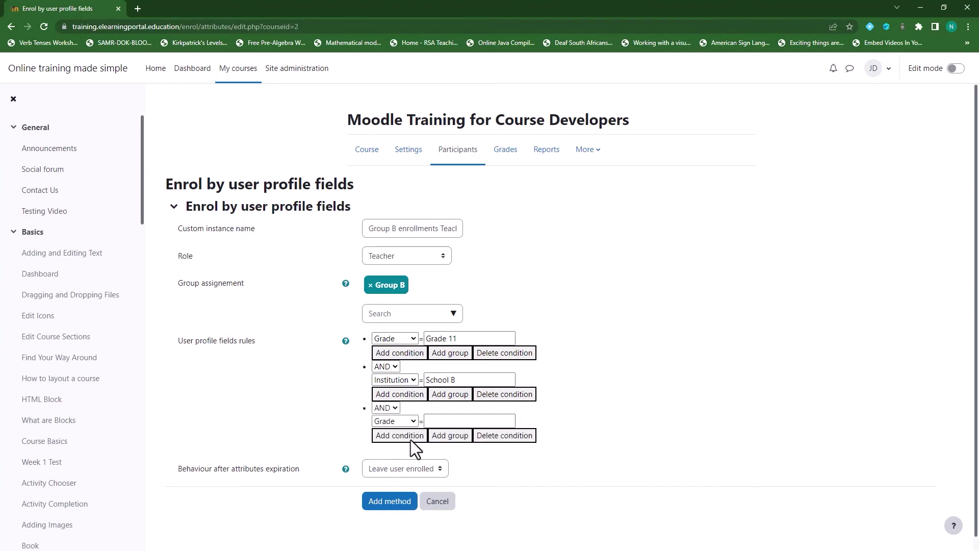
{"action": "left_click", "coordinate": [400, 421]}
{"action": "left_click", "coordinate": [400, 453]}
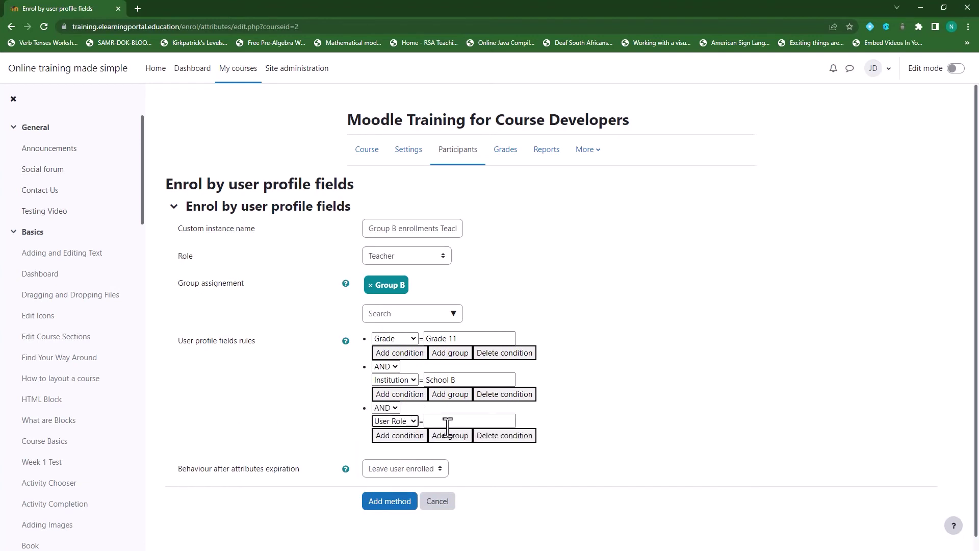
{"action": "left_click", "coordinate": [449, 421]}
{"action": "type", "text": "tEACHER"}
{"action": "left_click_drag", "start_coordinate": [510, 421], "coordinate": [415, 421]}
{"action": "type", "text": "Teacher"}
{"action": "left_click", "coordinate": [390, 501]}
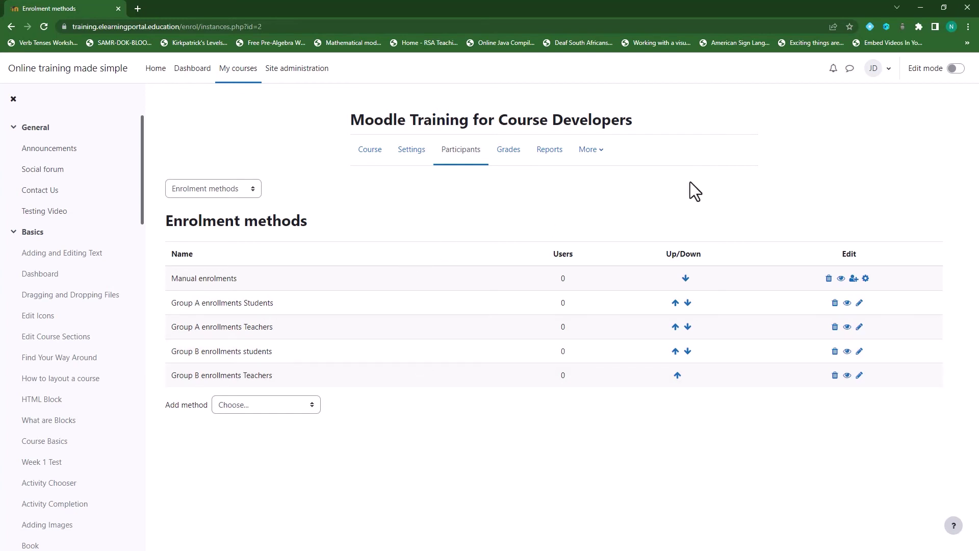
Log out of Moodle and open the new account signup form.
{"action": "left_click", "coordinate": [884, 74]}
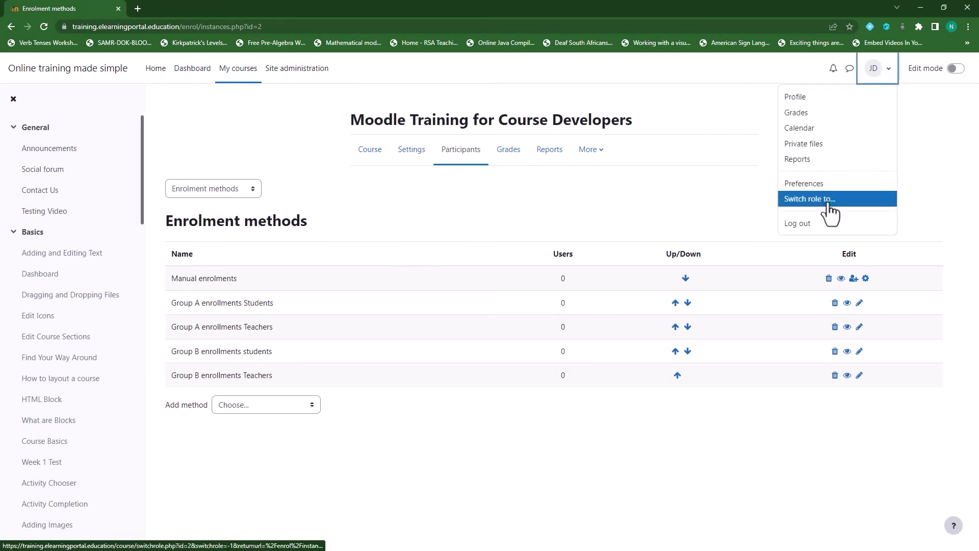
{"action": "left_click", "coordinate": [803, 227]}
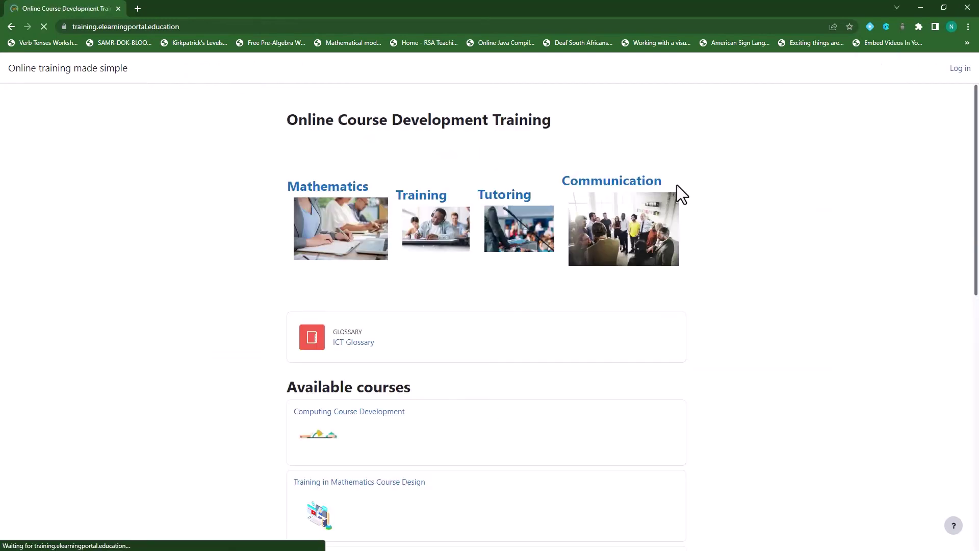
{"action": "left_click", "coordinate": [960, 68]}
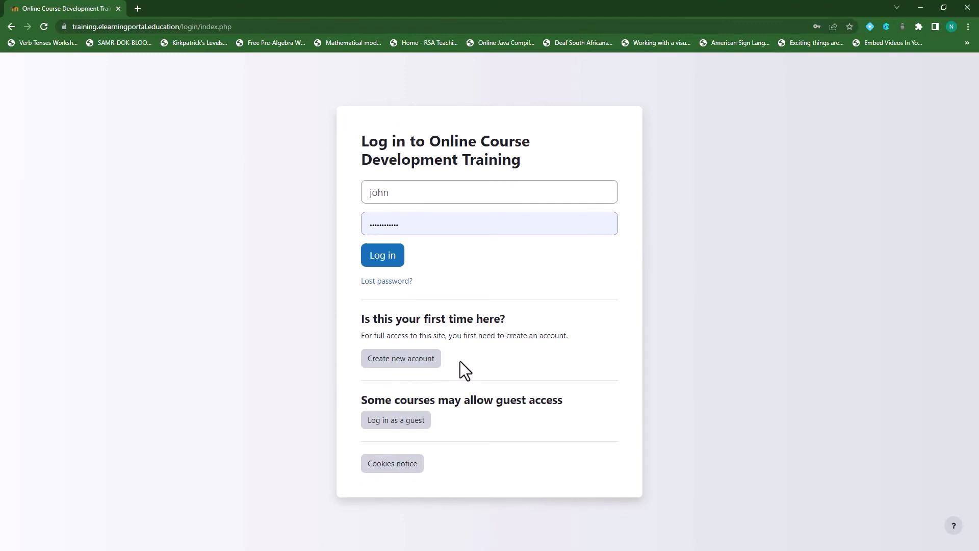
{"action": "left_click", "coordinate": [408, 360]}
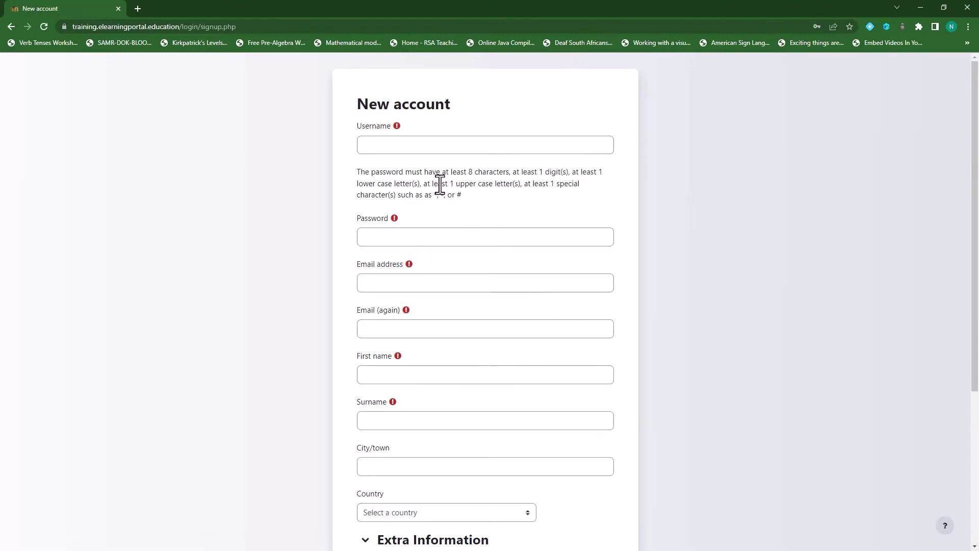
Enter the new student's username and password.
{"action": "left_click", "coordinate": [426, 144]}
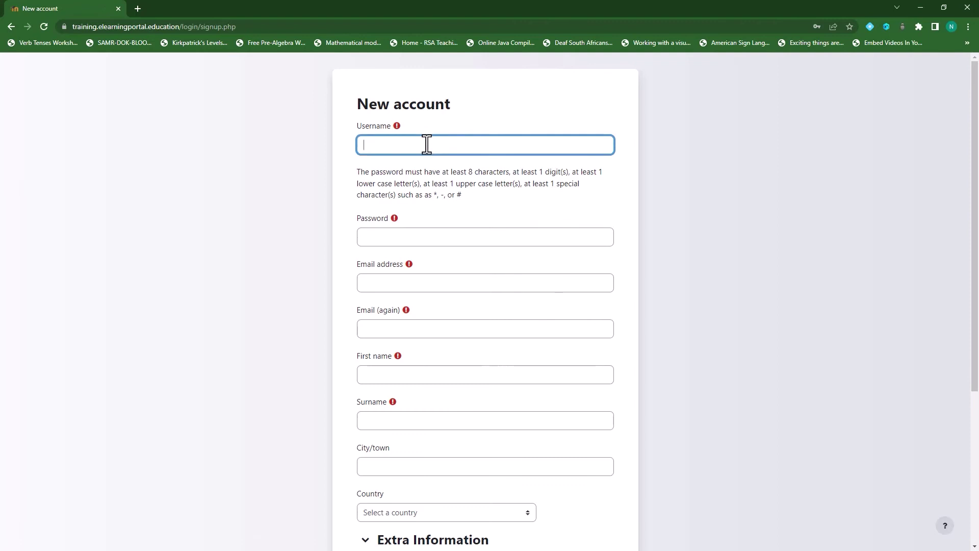
{"action": "type", "text": "andycap"}
{"action": "left_click", "coordinate": [408, 237]}
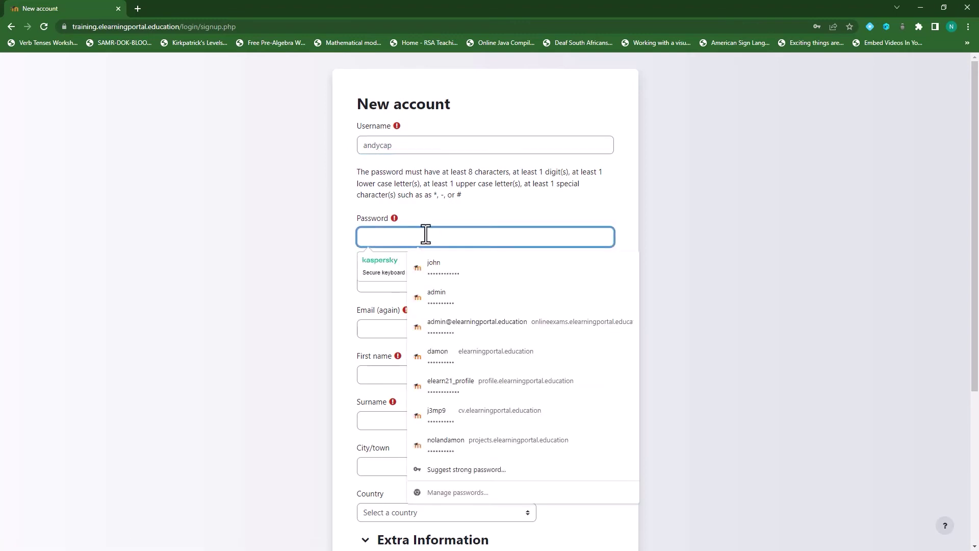
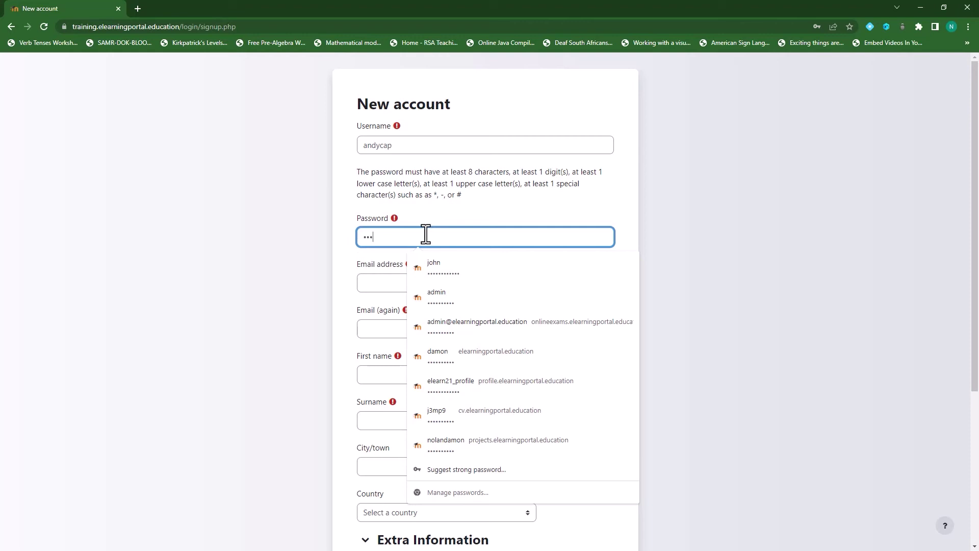
{"action": "left_click", "coordinate": [512, 239]}
Fill in the e-mail address in both e-mail fields.
{"action": "left_click", "coordinate": [421, 282]}
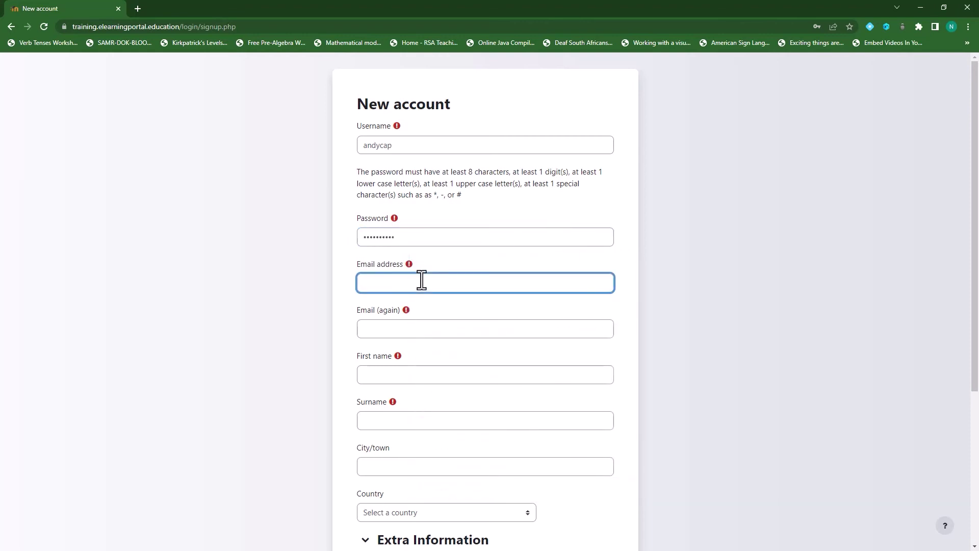
{"action": "left_click", "coordinate": [382, 284]}
{"action": "type", "text": "23"}
{"action": "left_click_drag", "start_coordinate": [440, 283], "coordinate": [356, 284]}
{"action": "key", "text": "ctrl+c"}
{"action": "left_click", "coordinate": [463, 328]}
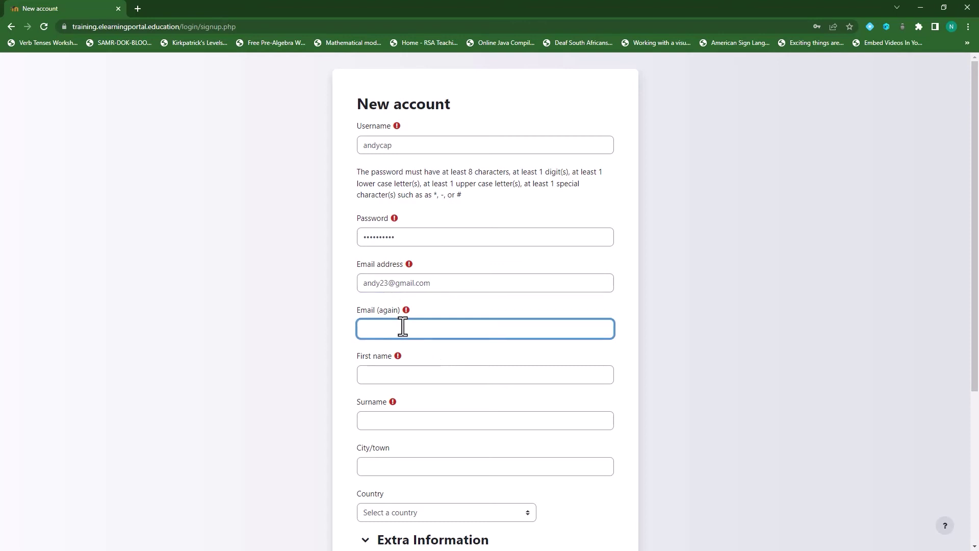
{"action": "key", "text": "ctrl+v"}
{"action": "scroll", "coordinate": [459, 316], "scroll_direction": "down", "scroll_amount": 3}
Enter the student's first name and surname and choose Åland Islands as country.
{"action": "left_click", "coordinate": [417, 222]}
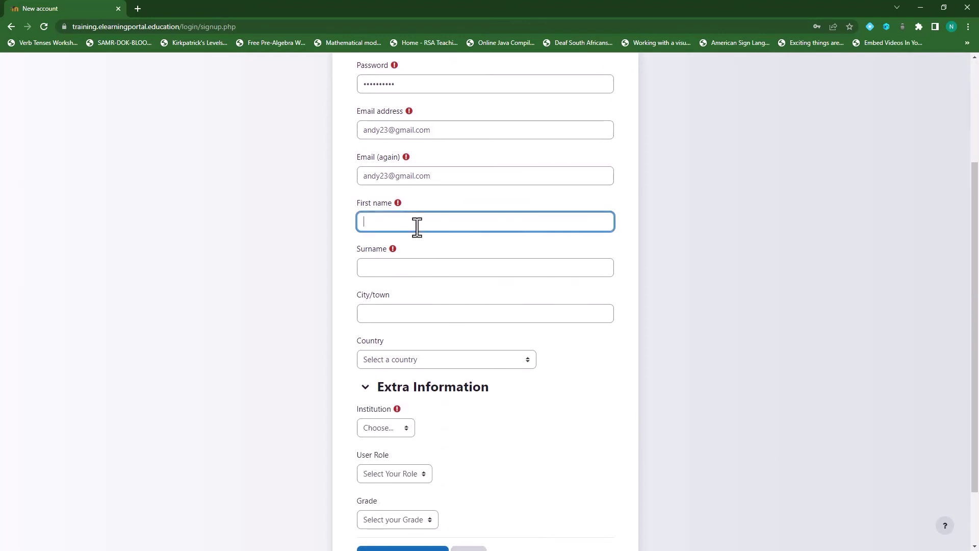
{"action": "type", "text": "Andy"}
{"action": "left_click", "coordinate": [393, 267]}
{"action": "type", "text": "Caps"}
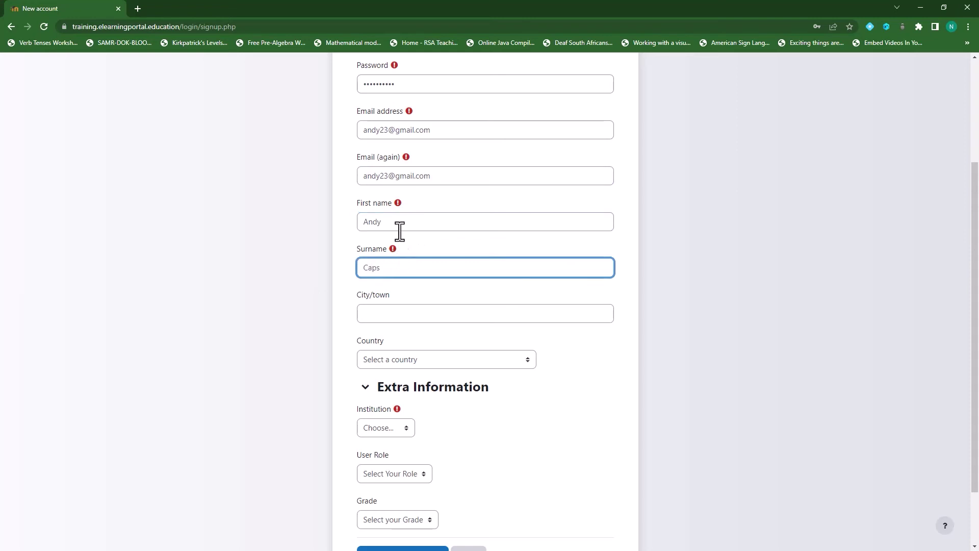
{"action": "left_click", "coordinate": [396, 224]}
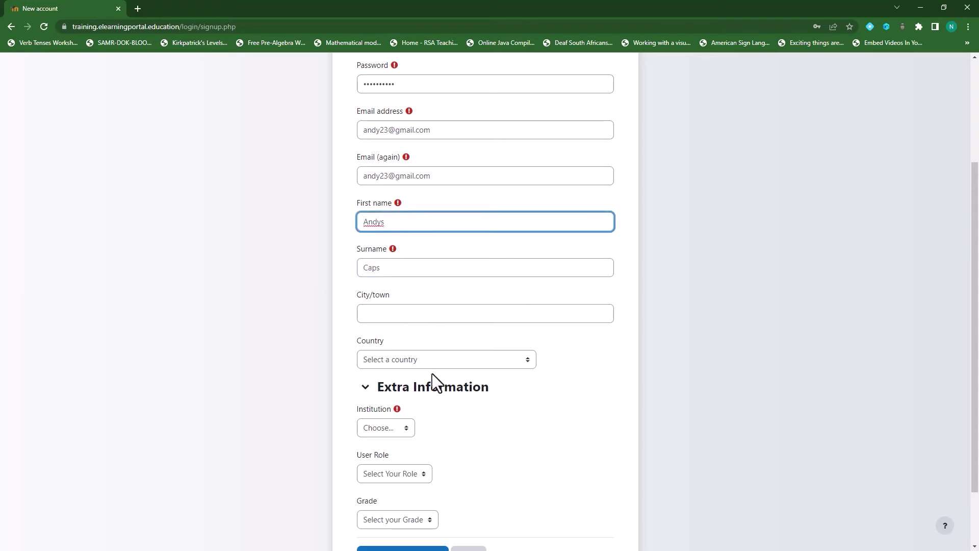
{"action": "scroll", "coordinate": [432, 375], "scroll_direction": "down", "scroll_amount": 2}
{"action": "left_click", "coordinate": [452, 285]}
{"action": "left_click", "coordinate": [475, 319]}
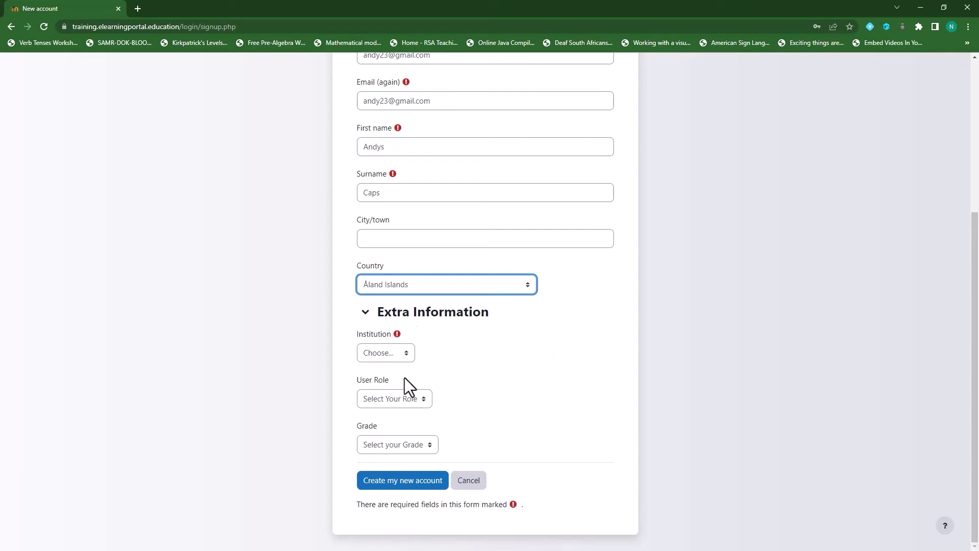
Choose Institution School A, User Role Student and Grade 10, then create the account.
{"action": "left_click", "coordinate": [405, 352]}
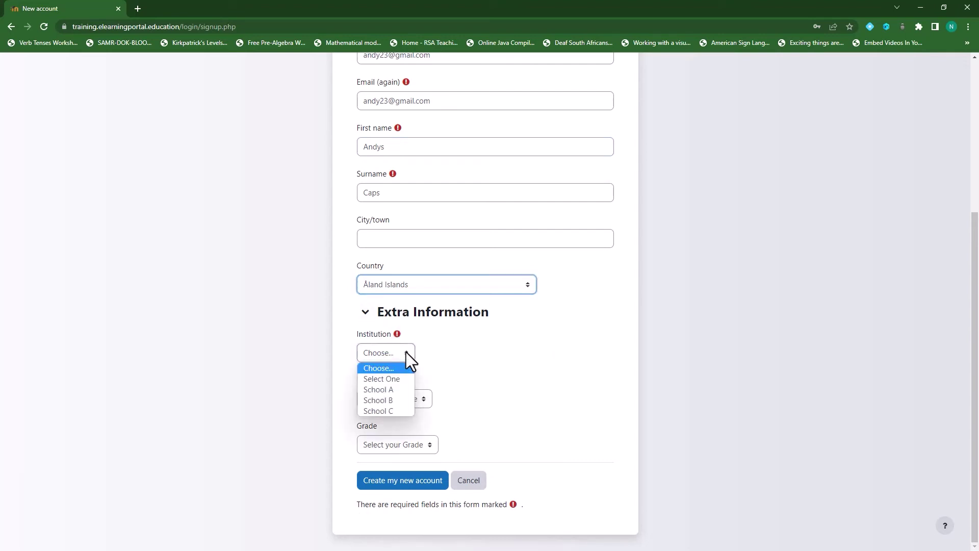
{"action": "left_click", "coordinate": [397, 389]}
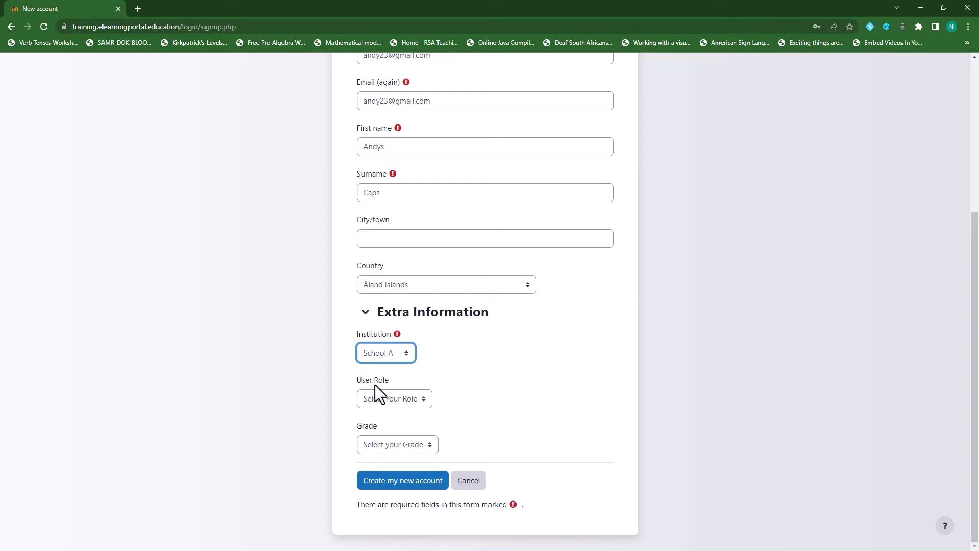
{"action": "left_click", "coordinate": [423, 402]}
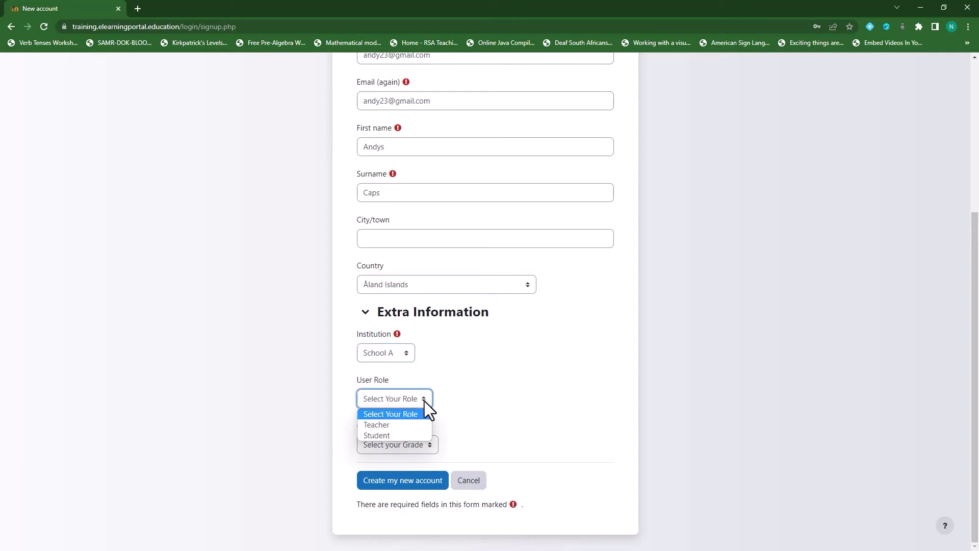
{"action": "left_click", "coordinate": [397, 434]}
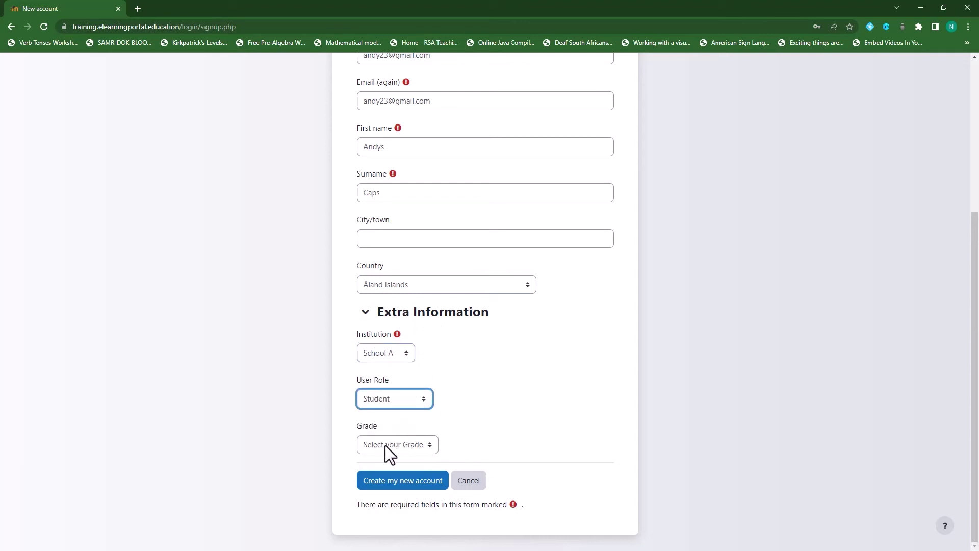
{"action": "left_click", "coordinate": [430, 446]}
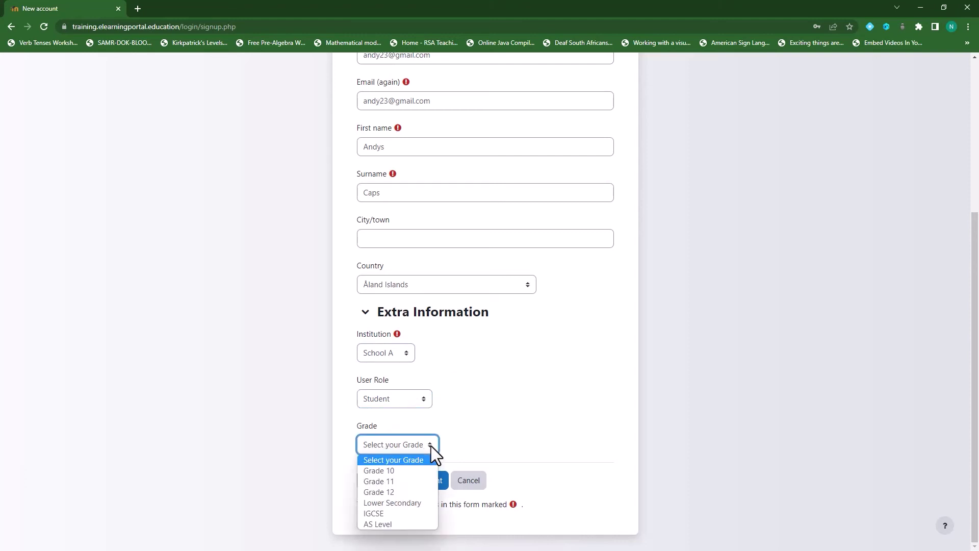
{"action": "left_click", "coordinate": [409, 467]}
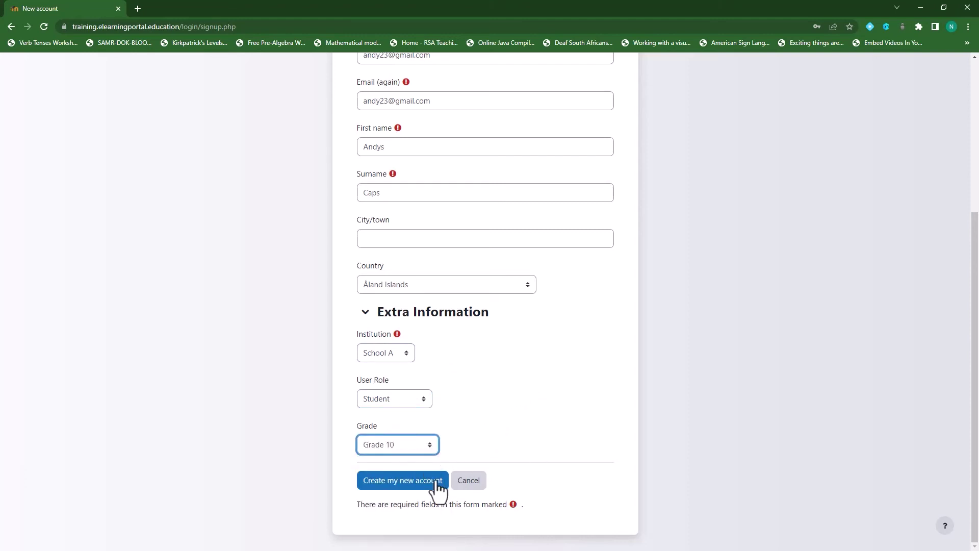
{"action": "left_click", "coordinate": [411, 483]}
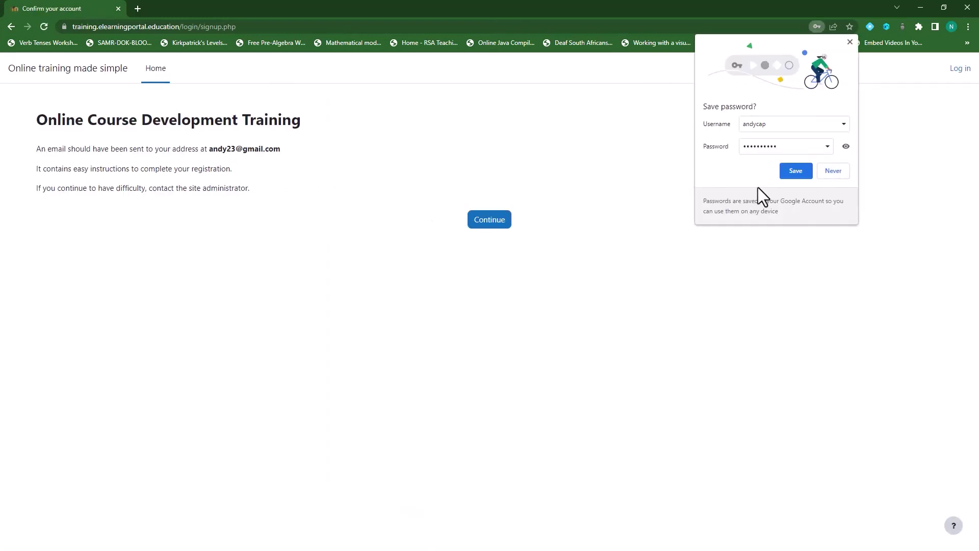
Go past the confirmation notice to the login page and enter the new student's credentials.
{"action": "left_click", "coordinate": [837, 171]}
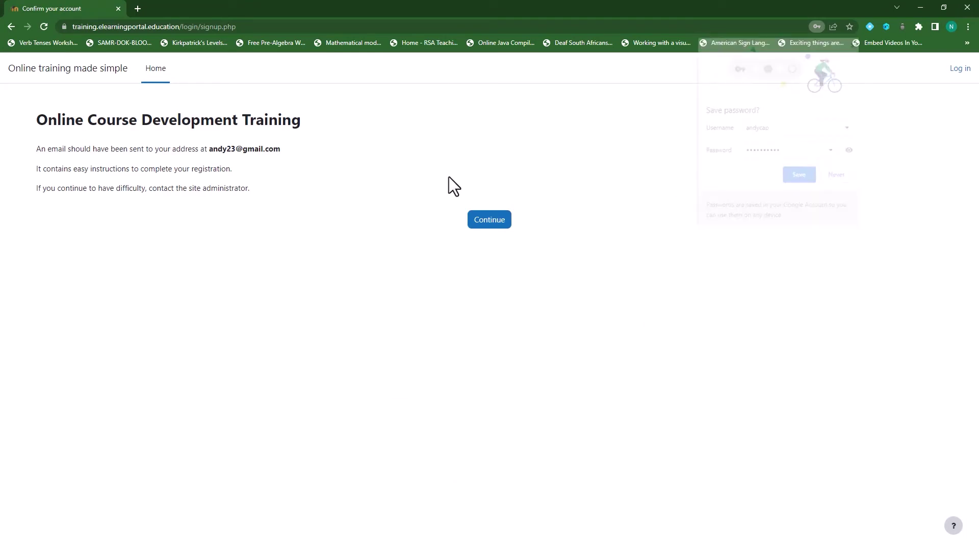
{"action": "left_click", "coordinate": [490, 222]}
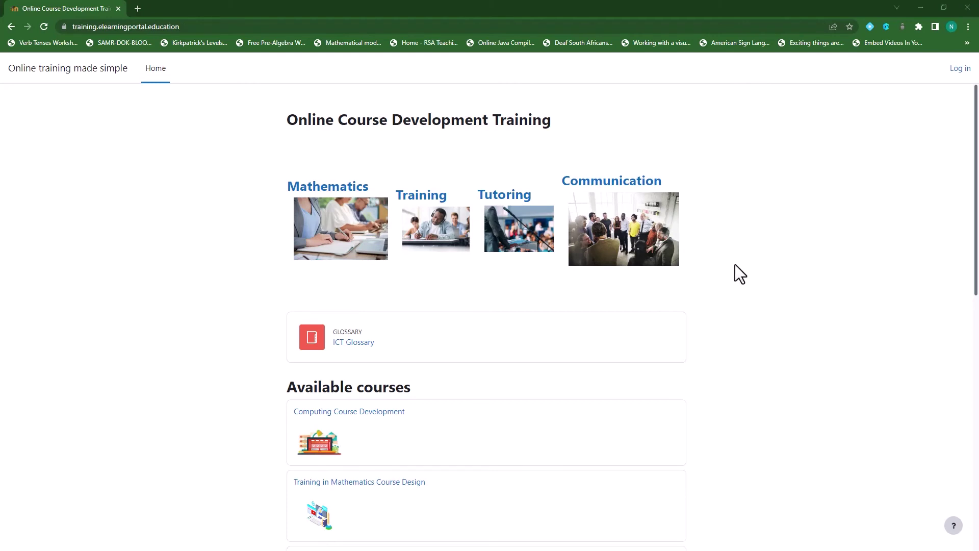
{"action": "left_click", "coordinate": [960, 68]}
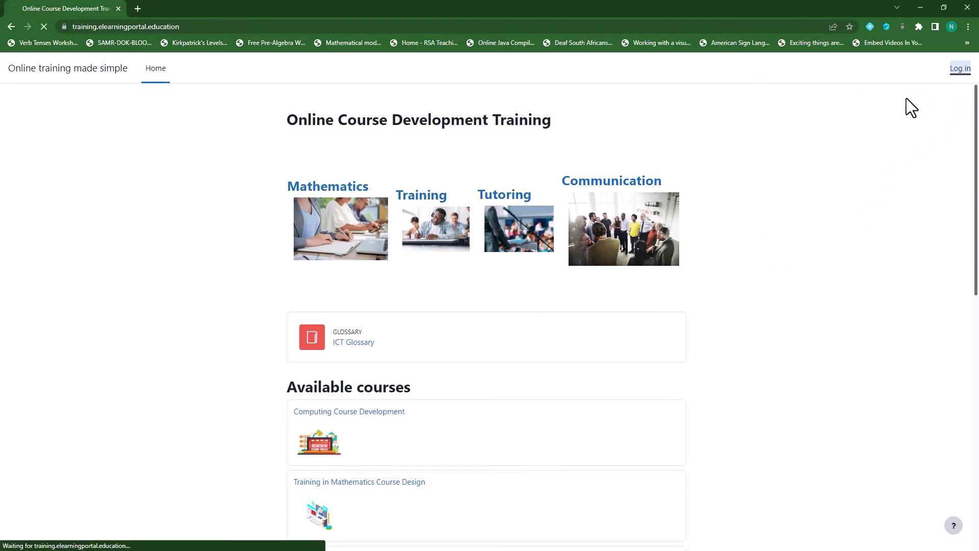
{"action": "double_click", "coordinate": [395, 195]}
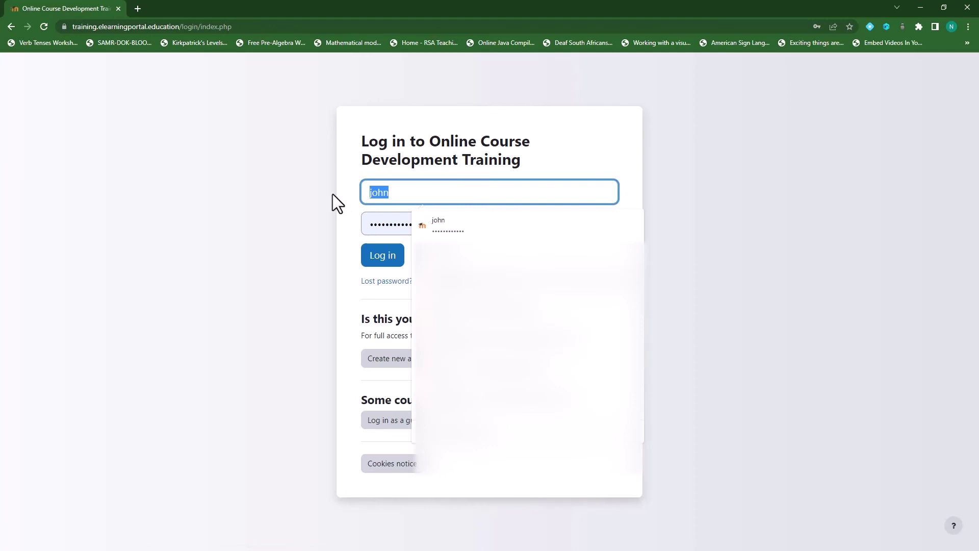
{"action": "type", "text": "andycap"}
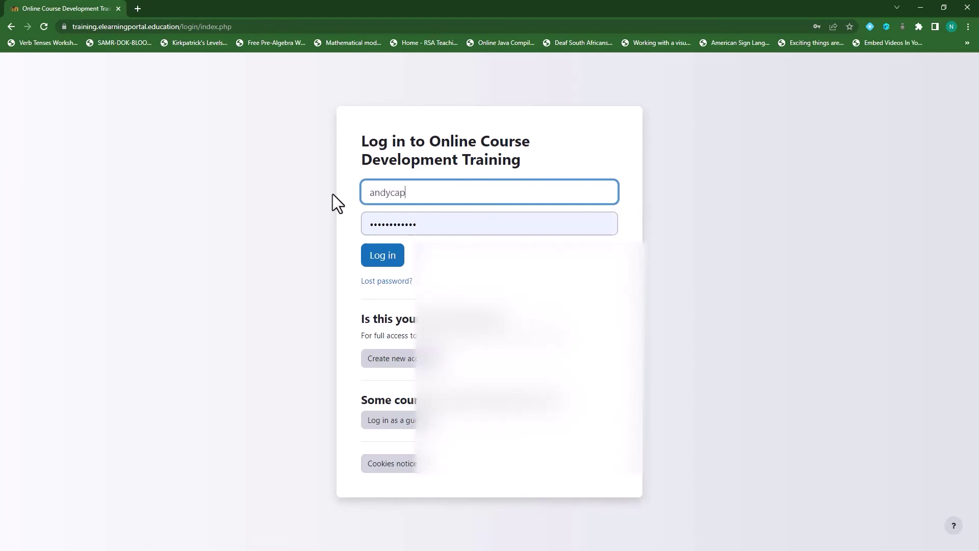
{"action": "double_click", "coordinate": [502, 224]}
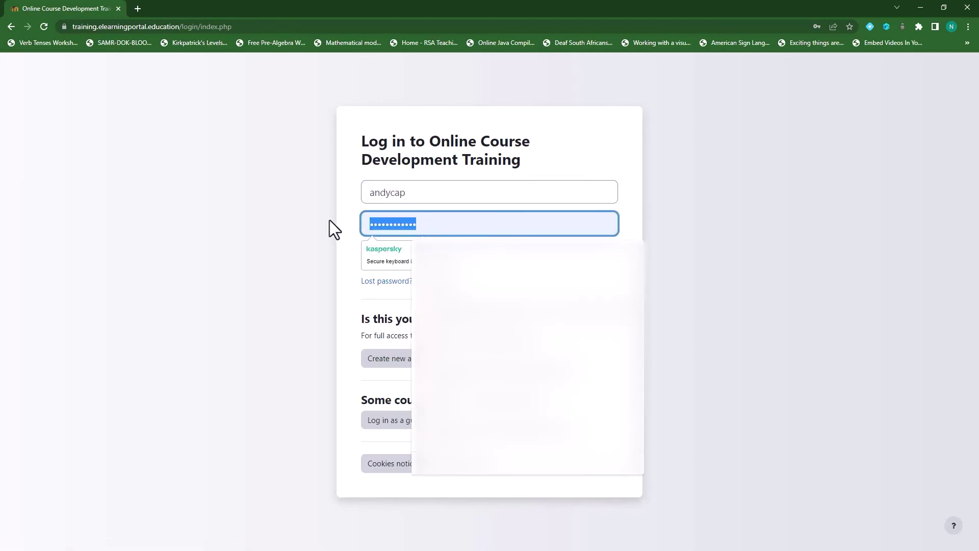
{"action": "type", "text": "*****"}
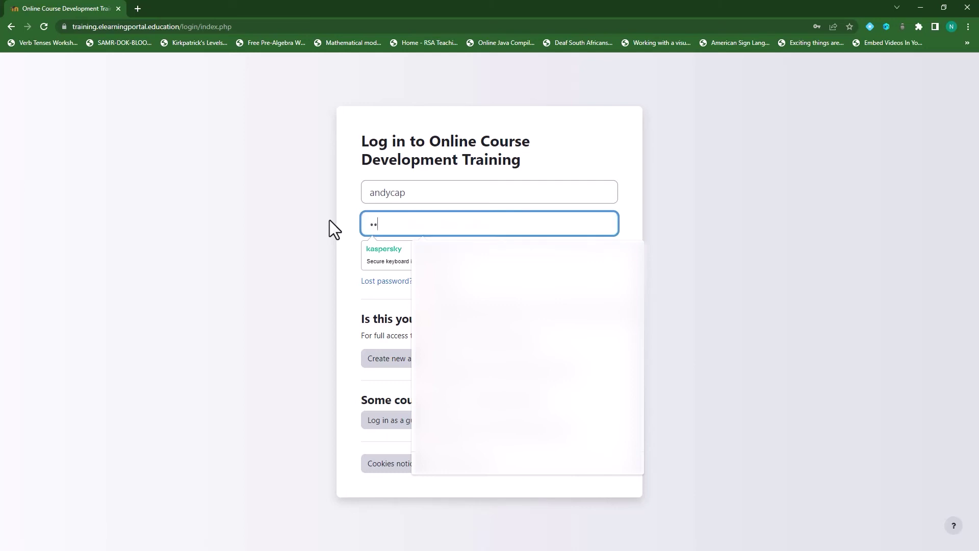
{"action": "type", "text": "*****"}
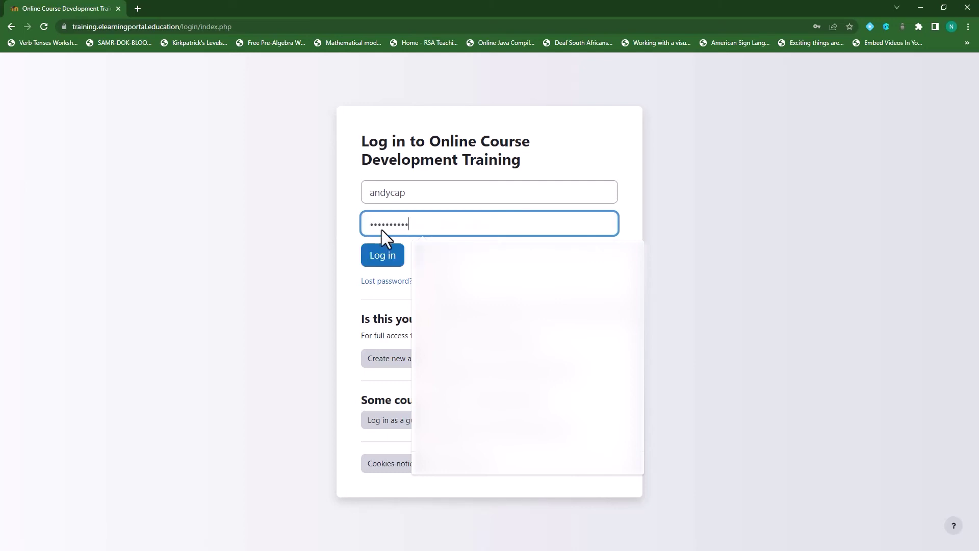
Log in as the new student, open the profile and highlight School A, Student and Grade 10.
{"action": "left_click", "coordinate": [377, 257]}
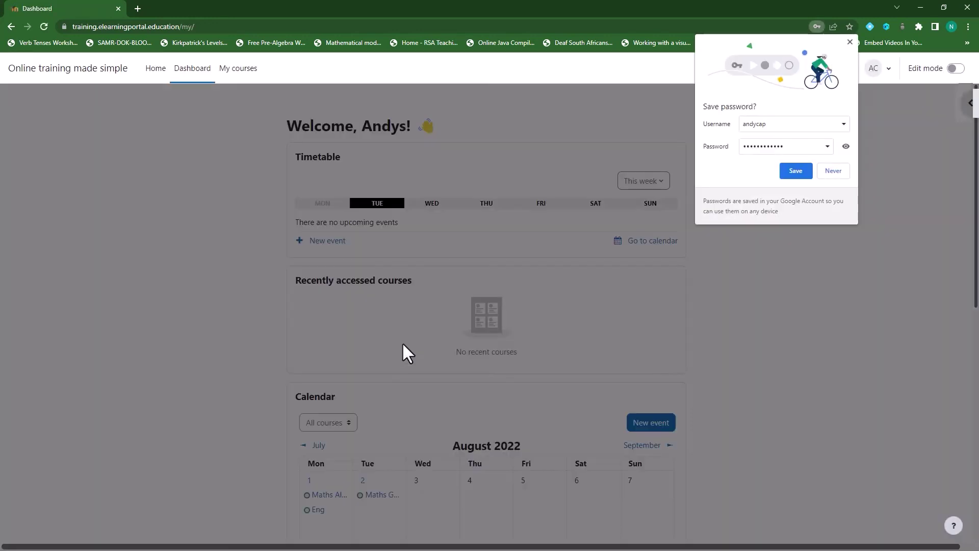
{"action": "left_click", "coordinate": [833, 175]}
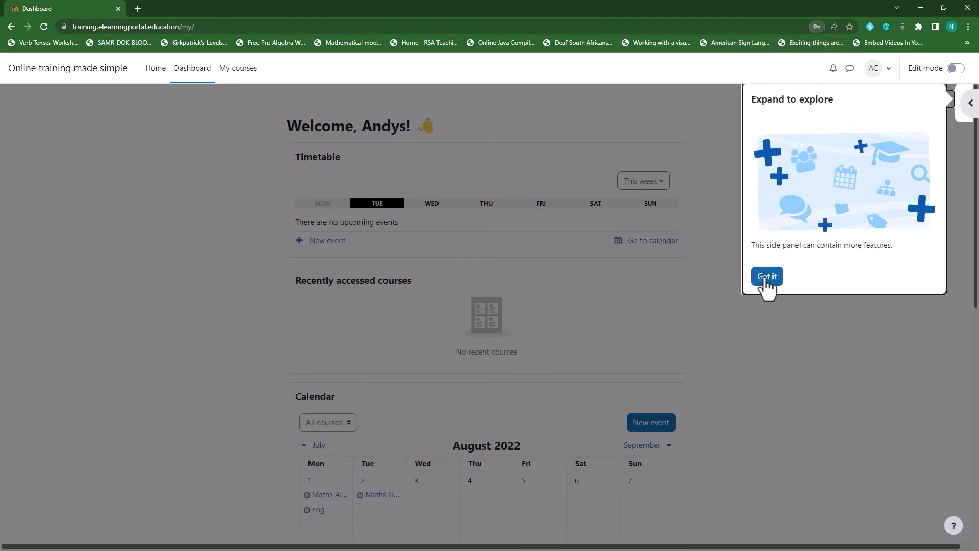
{"action": "left_click", "coordinate": [767, 277]}
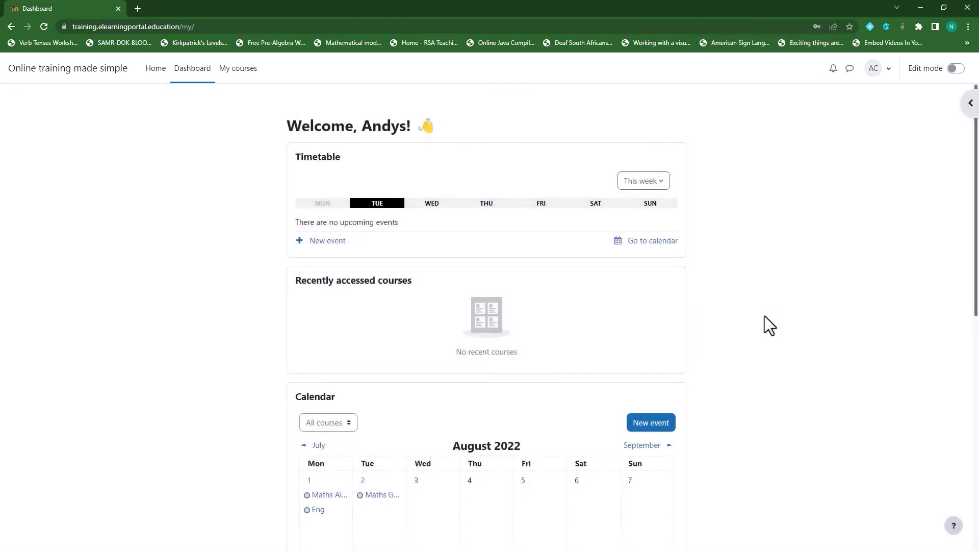
{"action": "left_click", "coordinate": [874, 69]}
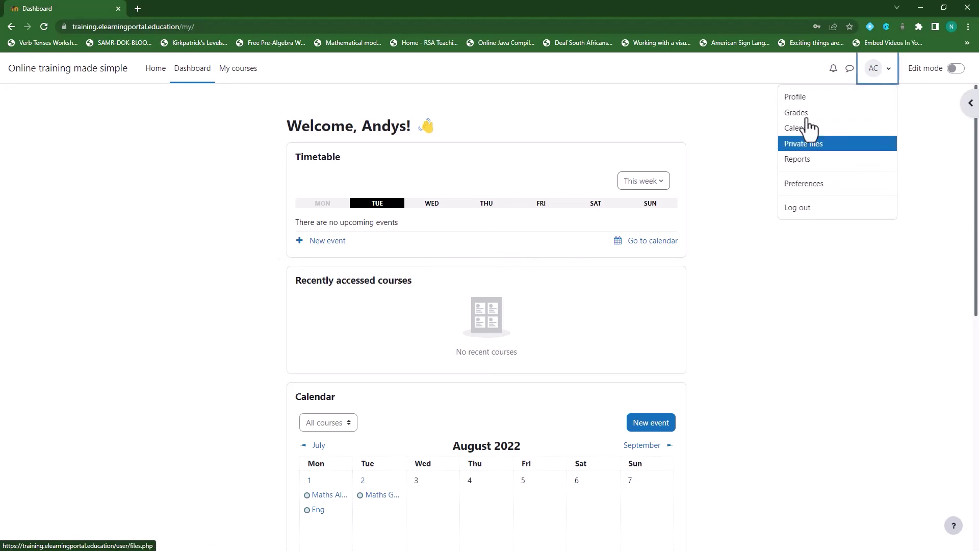
{"action": "left_click", "coordinate": [797, 98]}
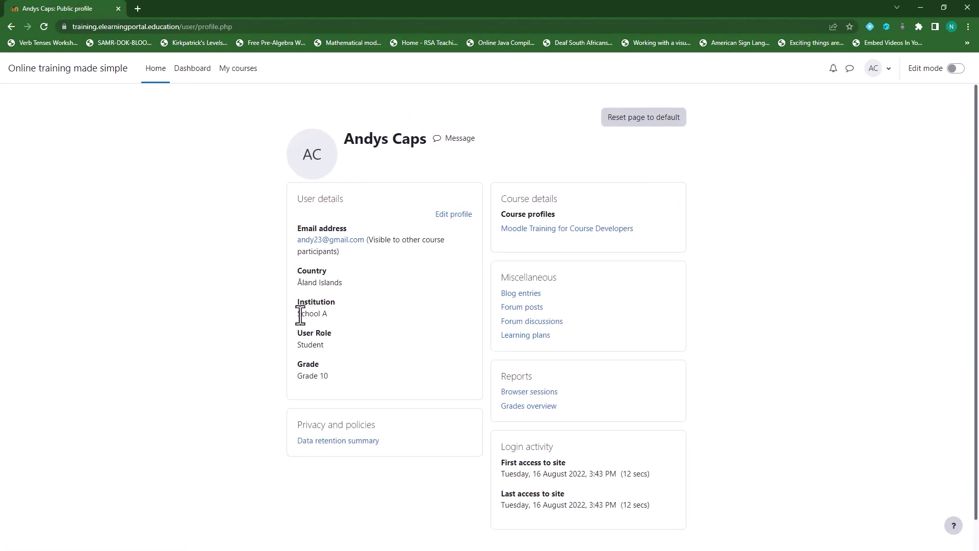
{"action": "left_click_drag", "start_coordinate": [298, 313], "coordinate": [327, 316]}
{"action": "left_click_drag", "start_coordinate": [296, 345], "coordinate": [331, 345]}
{"action": "left_click_drag", "start_coordinate": [298, 376], "coordinate": [335, 376]}
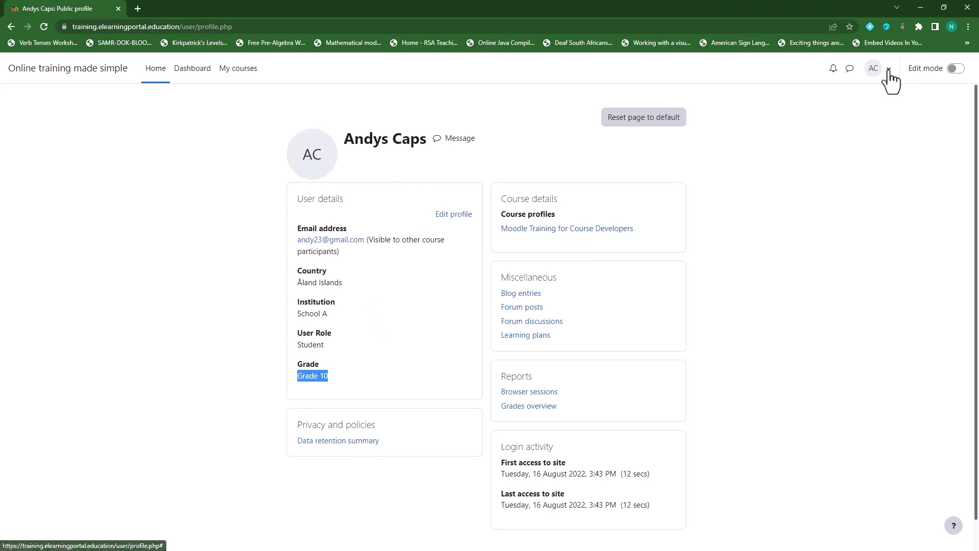
Log out of the student account and open the new account signup form.
{"action": "left_click", "coordinate": [873, 68]}
{"action": "left_click", "coordinate": [807, 218]}
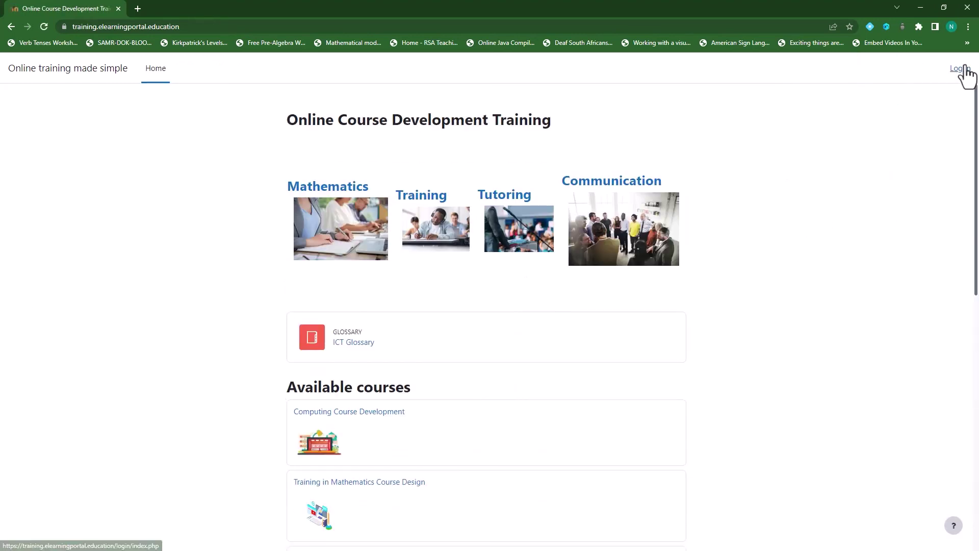
{"action": "left_click", "coordinate": [961, 69]}
{"action": "left_click", "coordinate": [424, 357]}
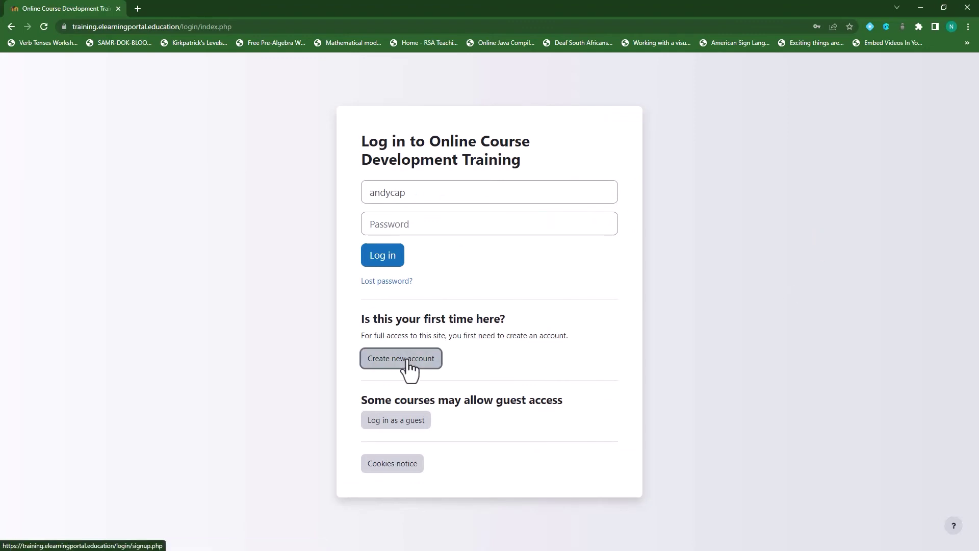
Enter the new teacher account's username and password.
{"action": "left_click", "coordinate": [399, 143]}
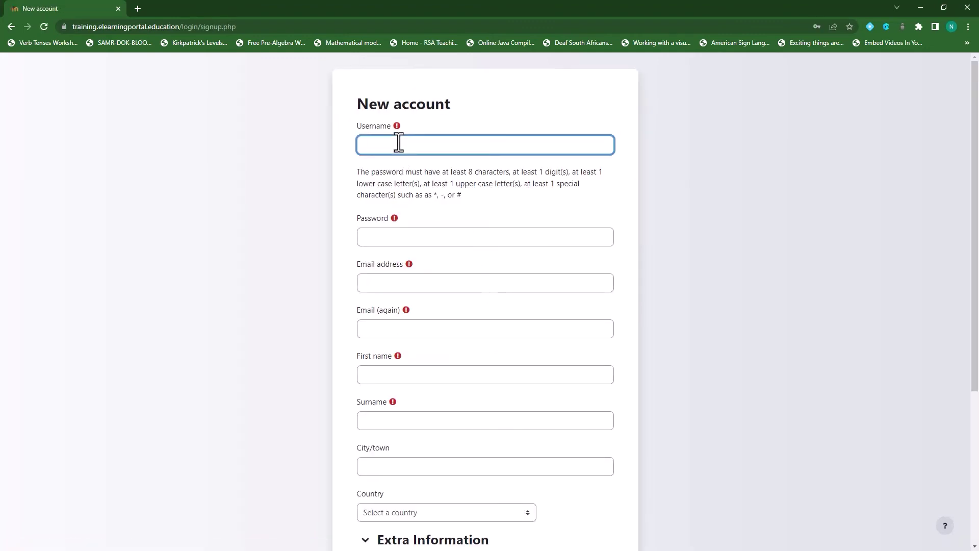
{"action": "type", "text": "andyteacher"}
{"action": "left_click", "coordinate": [436, 237]}
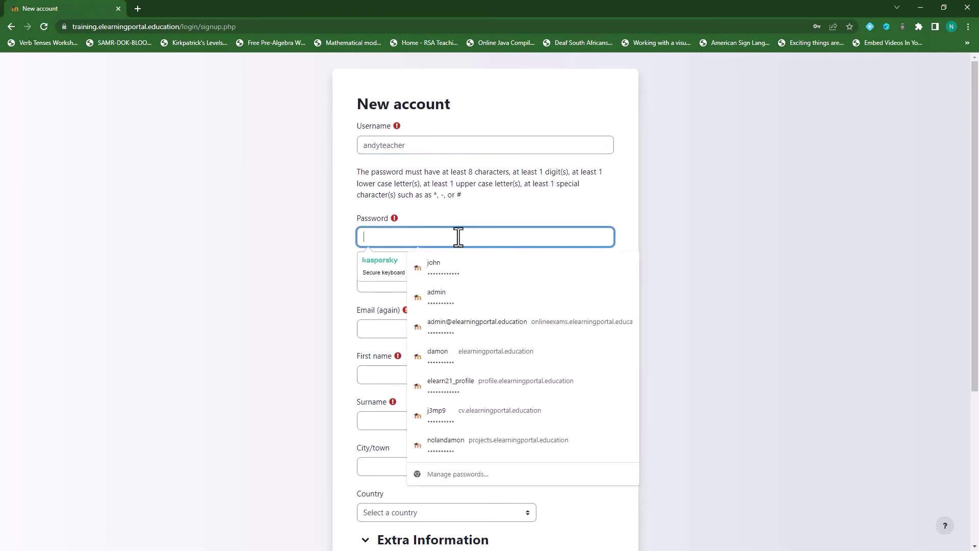
{"action": "type", "text": "••"}
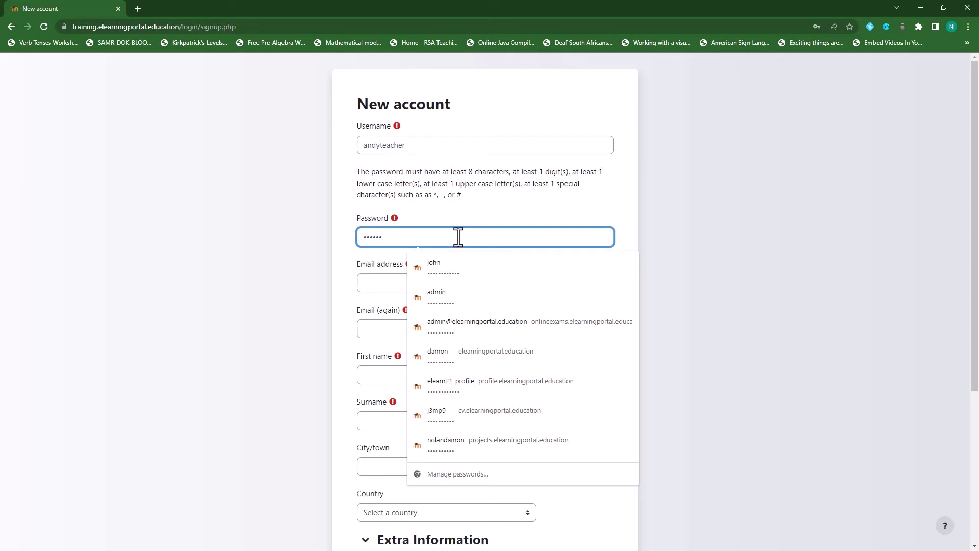
{"action": "left_click", "coordinate": [534, 212]}
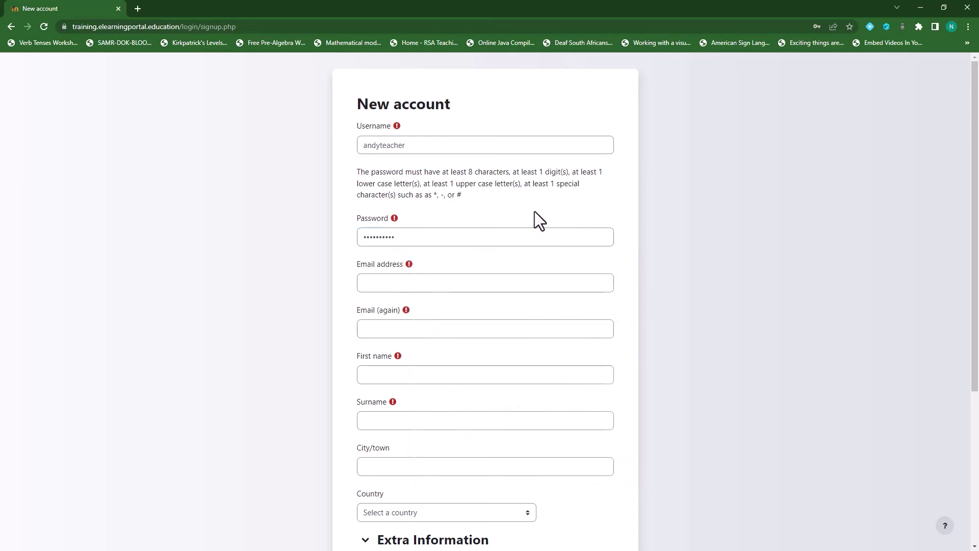
Fill in the teacher's email address, its confirmation, first name and surname.
{"action": "left_click", "coordinate": [430, 284]}
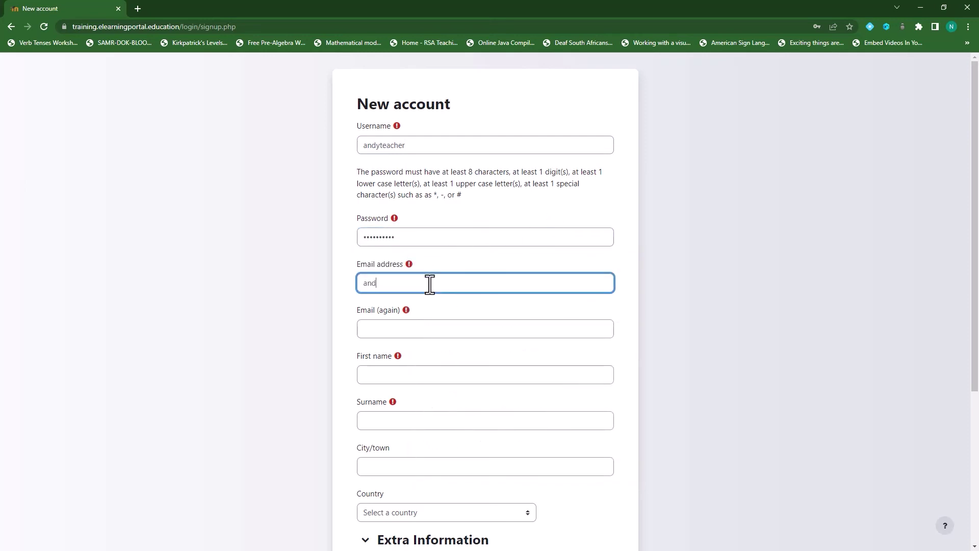
{"action": "left_click_drag", "start_coordinate": [448, 284], "coordinate": [320, 283]}
{"action": "key", "text": "ctrl+c"}
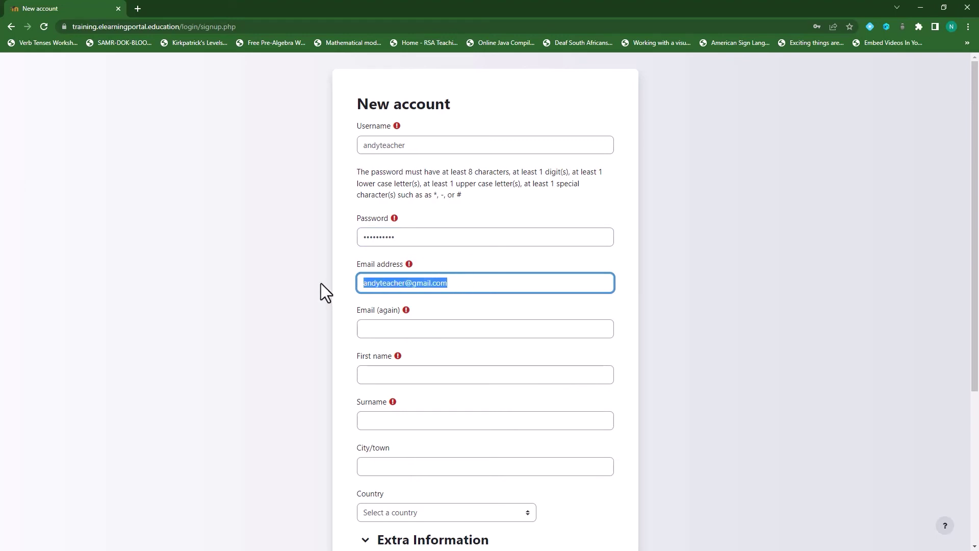
{"action": "left_click", "coordinate": [414, 331]}
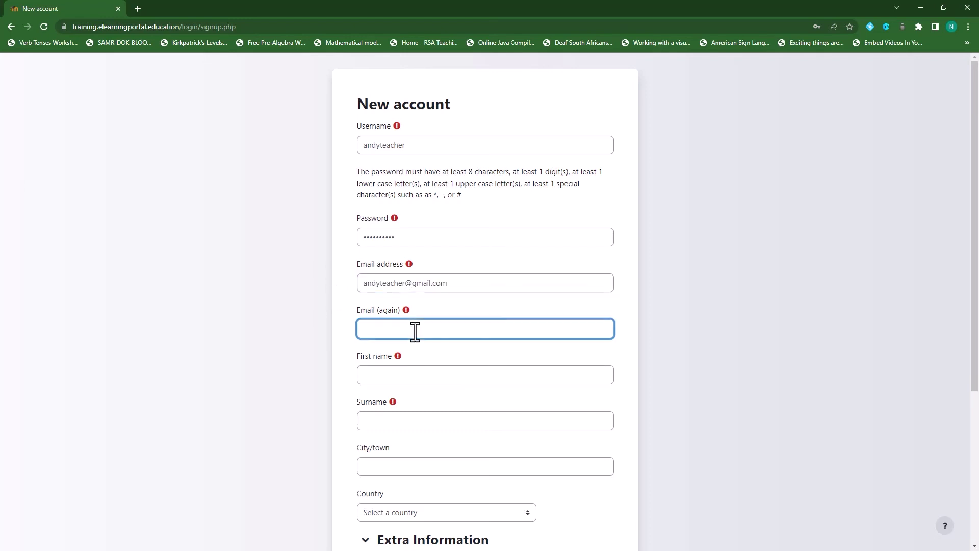
{"action": "key", "text": "ctrl+v"}
{"action": "scroll", "coordinate": [463, 362], "scroll_direction": "down", "scroll_amount": 2}
{"action": "left_click", "coordinate": [429, 272]}
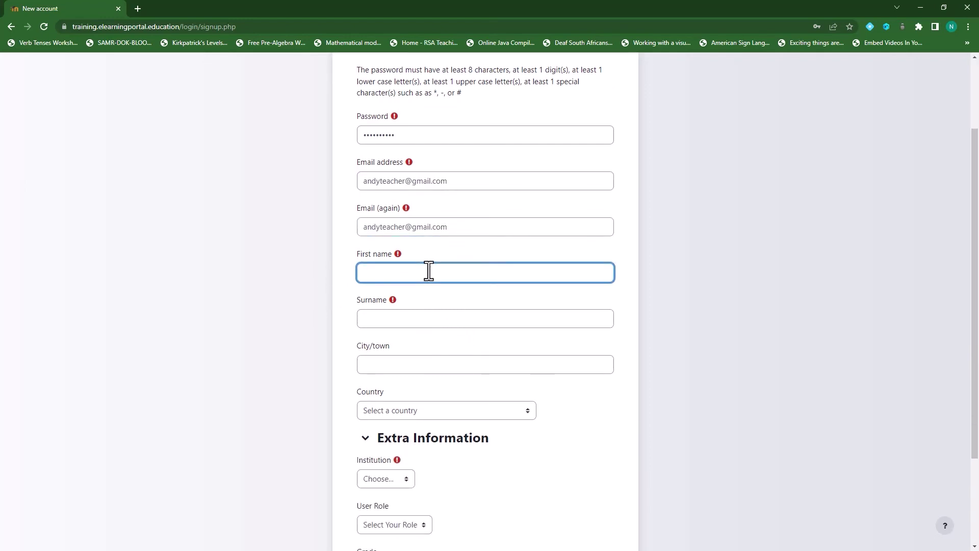
{"action": "type", "text": "Andyteacher"}
{"action": "left_click", "coordinate": [423, 318]}
{"action": "type", "text": "Teacher"}
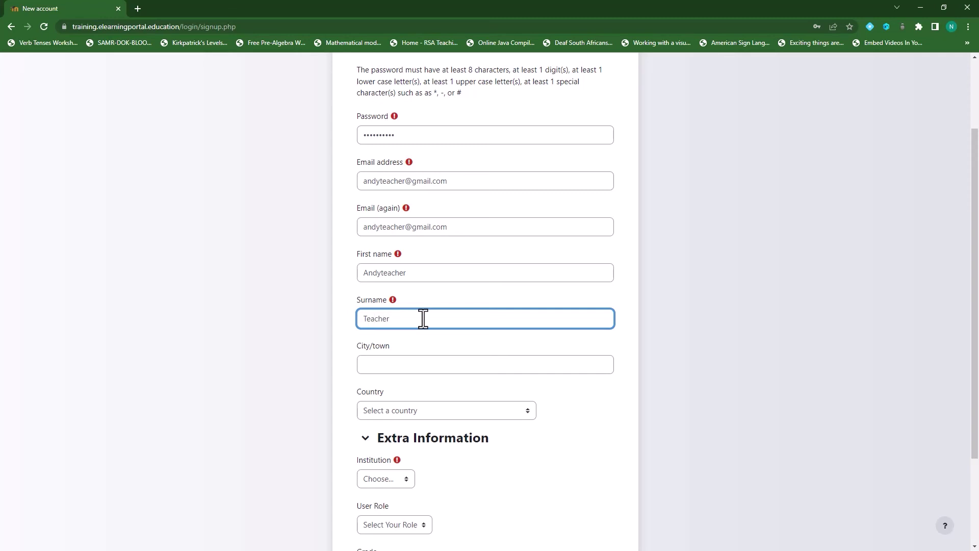
{"action": "scroll", "coordinate": [439, 319], "scroll_direction": "down", "scroll_amount": 3}
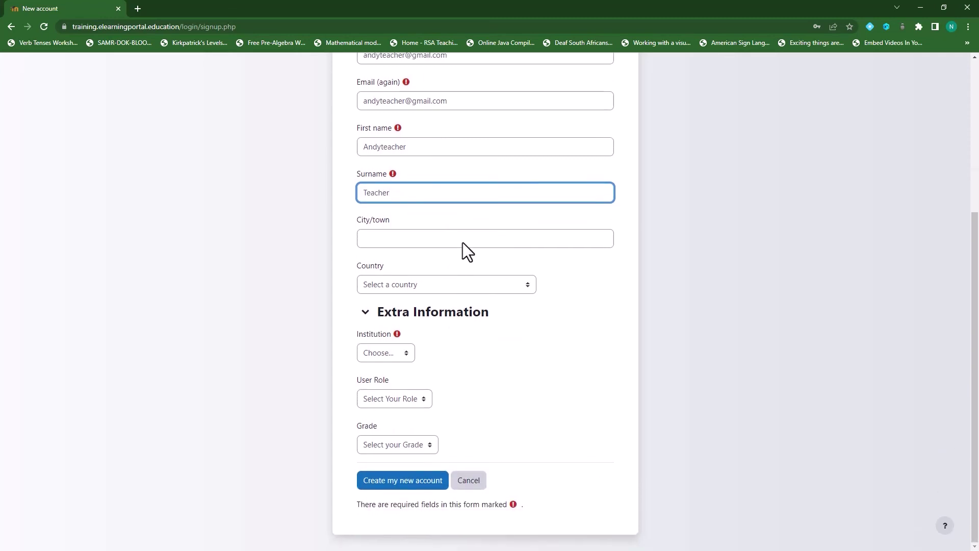
Set country Åland Islands, institution School A, role Teacher and Grade 10, then submit the signup.
{"action": "left_click", "coordinate": [470, 244]}
{"action": "left_click", "coordinate": [464, 285]}
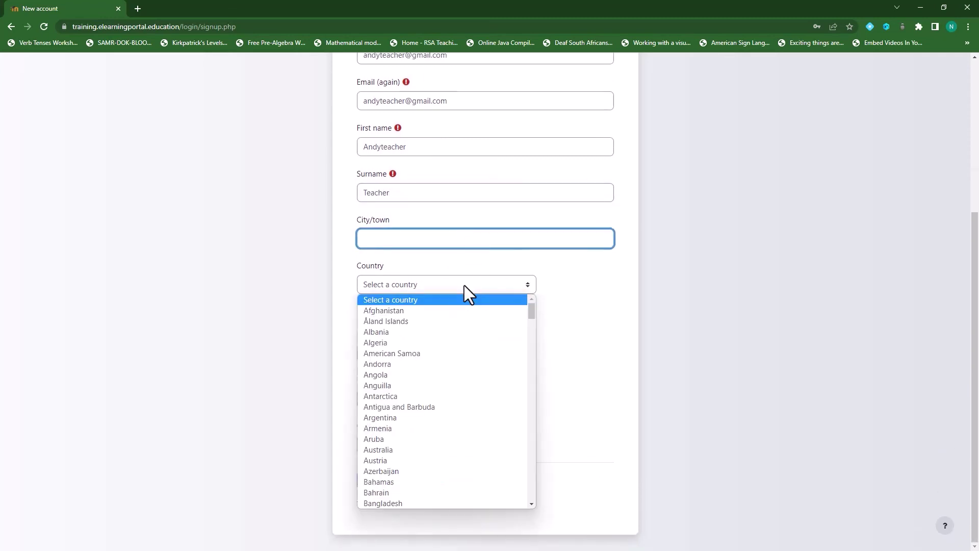
{"action": "left_click", "coordinate": [427, 320]}
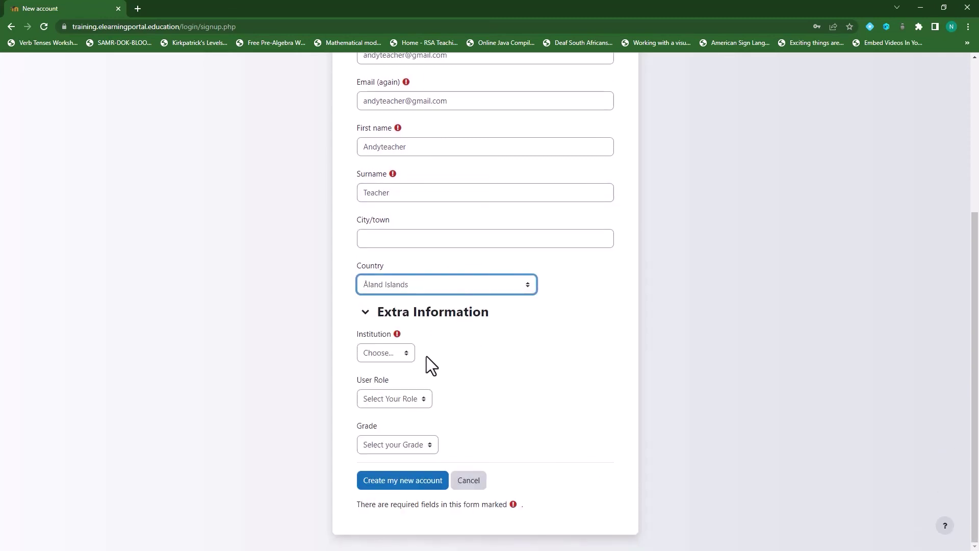
{"action": "left_click", "coordinate": [402, 353]}
{"action": "left_click", "coordinate": [396, 389]}
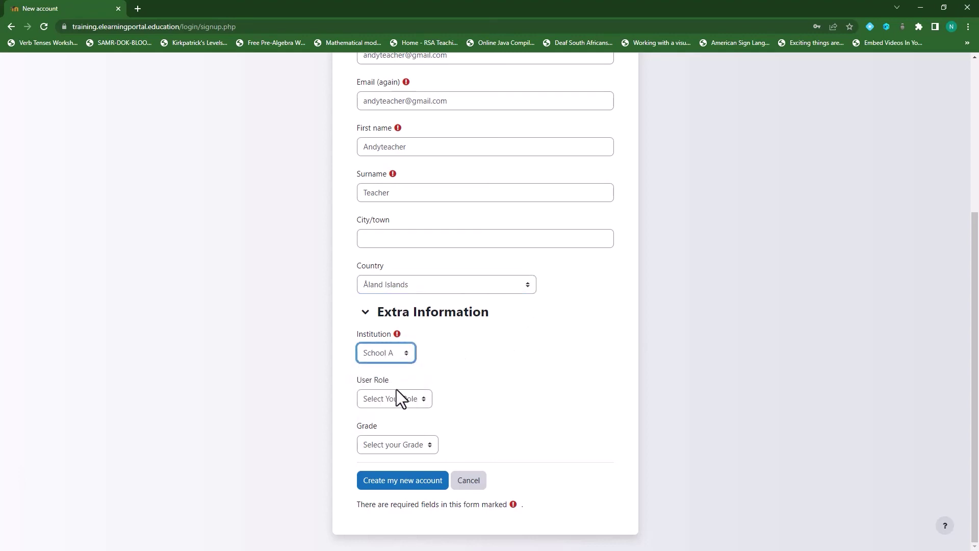
{"action": "left_click", "coordinate": [414, 403]}
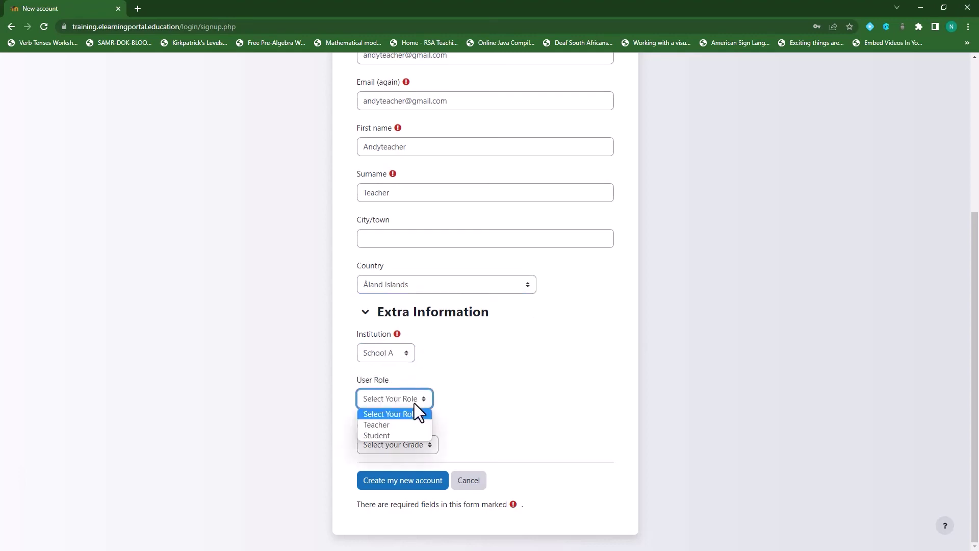
{"action": "left_click", "coordinate": [403, 425]}
{"action": "left_click", "coordinate": [431, 447]}
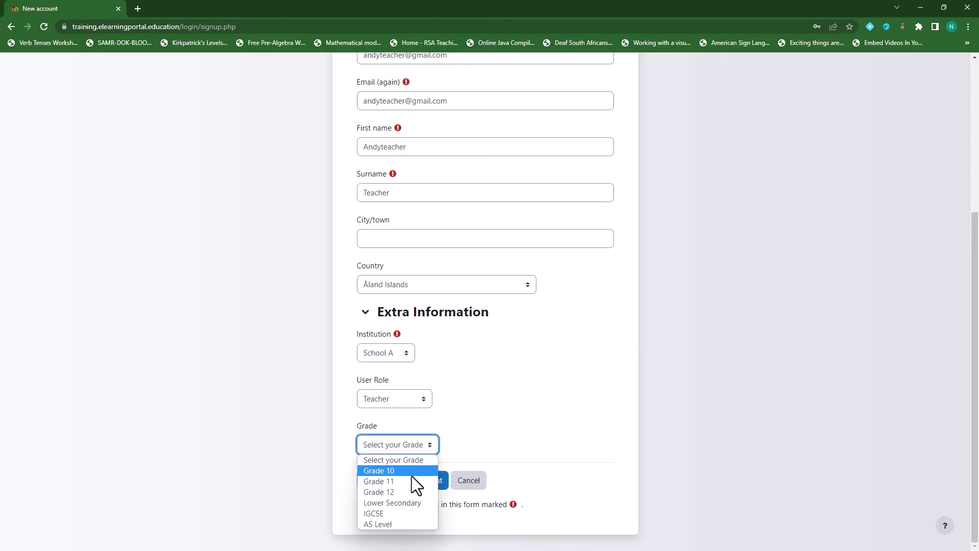
{"action": "left_click", "coordinate": [411, 474]}
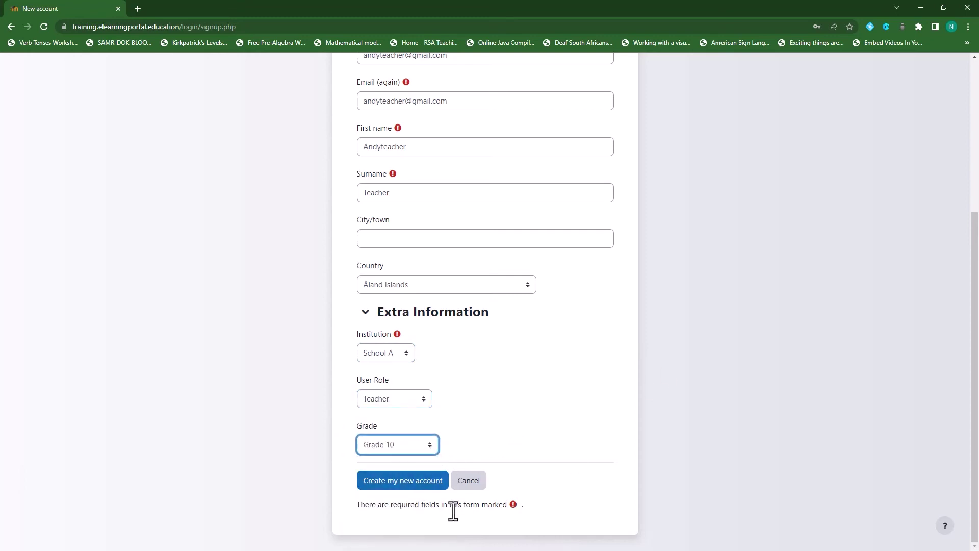
{"action": "left_click", "coordinate": [403, 486]}
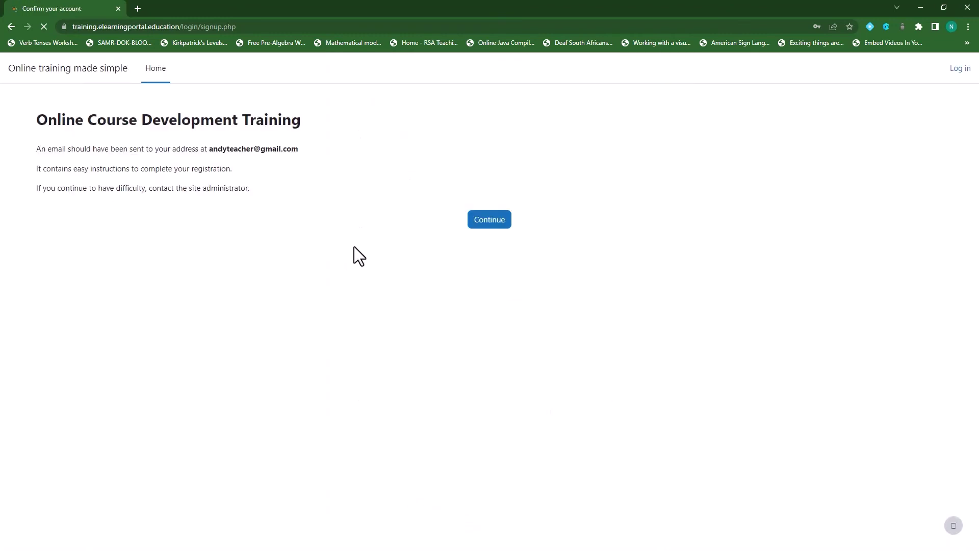
{"action": "left_click", "coordinate": [491, 221]}
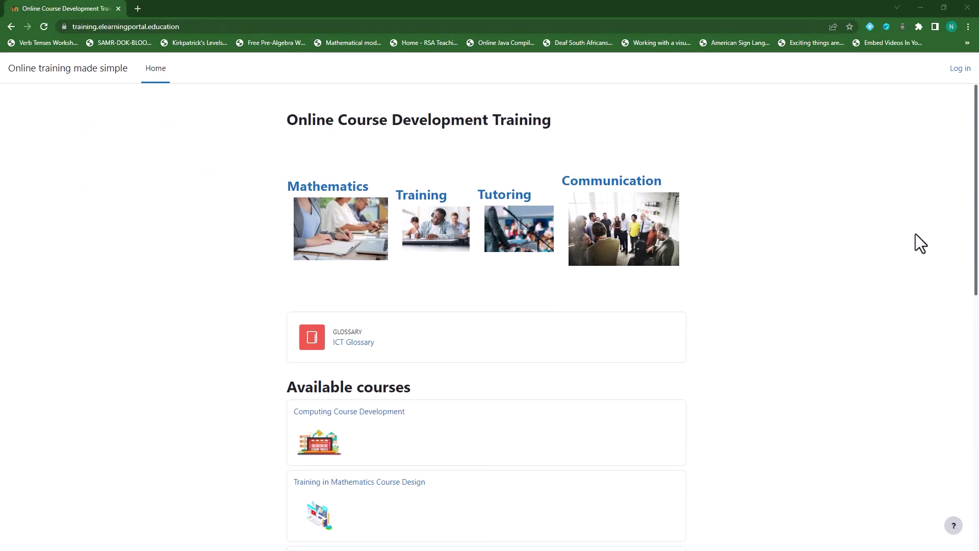
Log in with the new teacher's username and password, dismissing the password prompt and tour.
{"action": "left_click", "coordinate": [960, 70]}
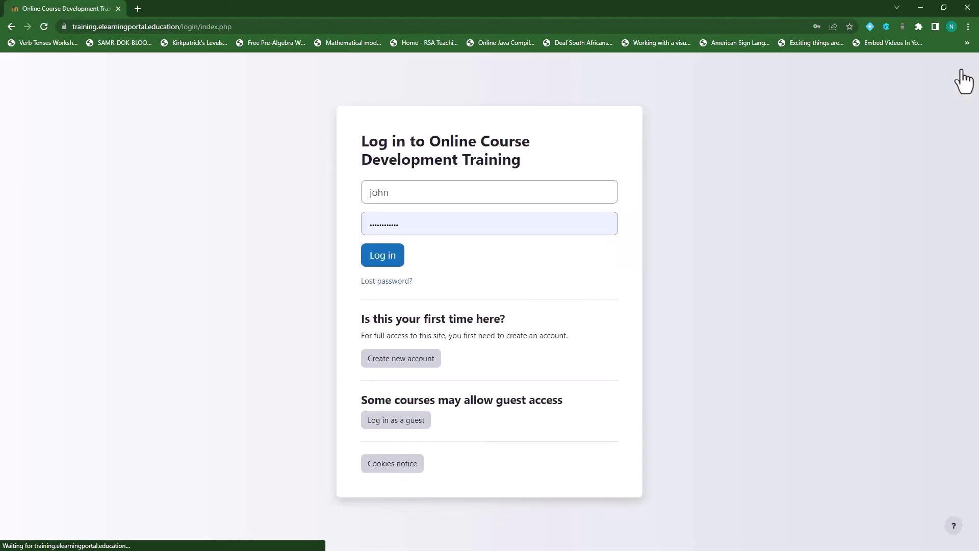
{"action": "left_click", "coordinate": [434, 183]}
{"action": "key", "text": "ctrl+a"}
{"action": "type", "text": "a"}
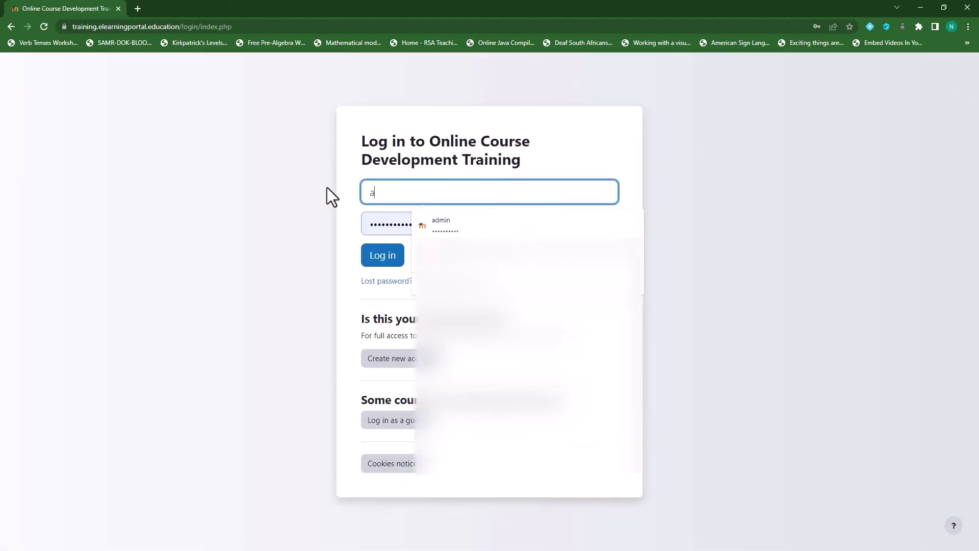
{"action": "type", "text": "ndyteacher"}
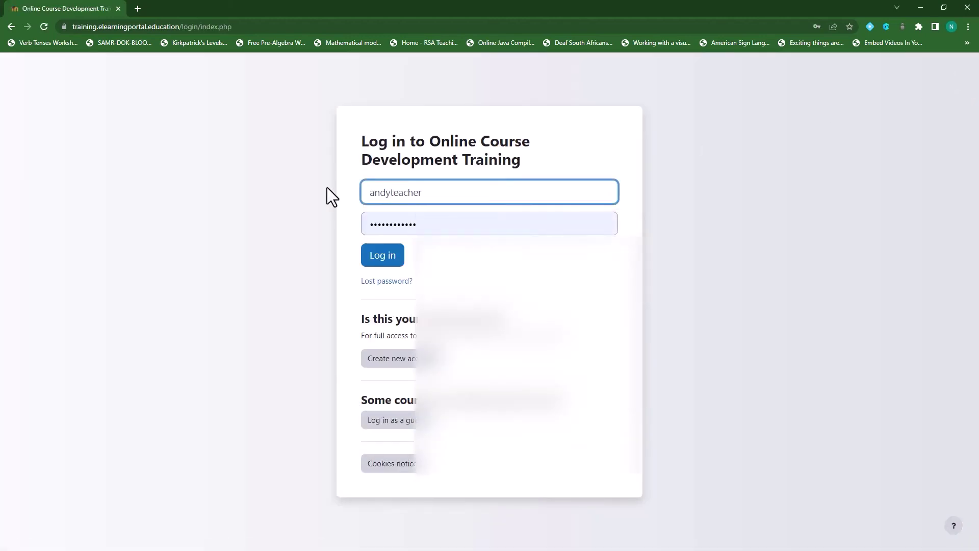
{"action": "key", "text": "Tab"}
{"action": "type", "text": "a"}
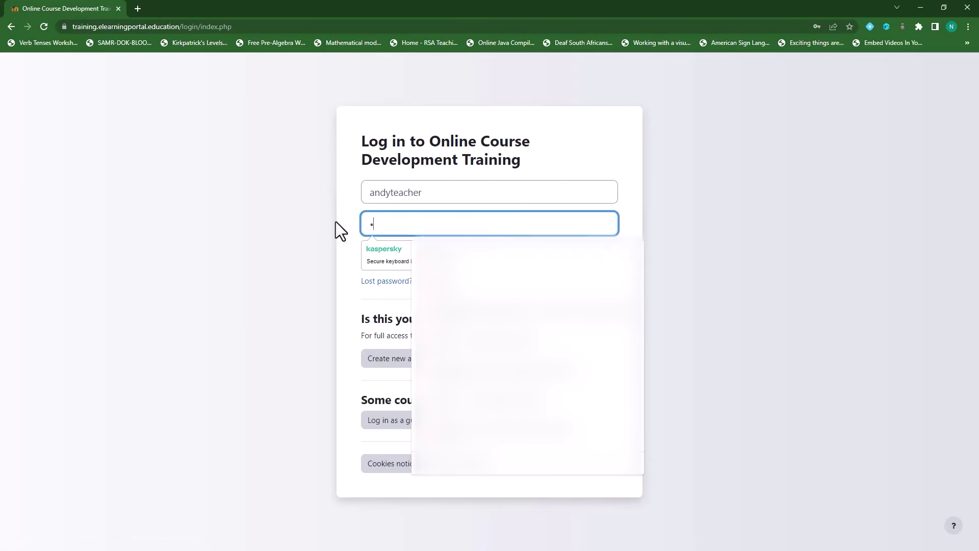
{"action": "type", "text": "•••••••••"}
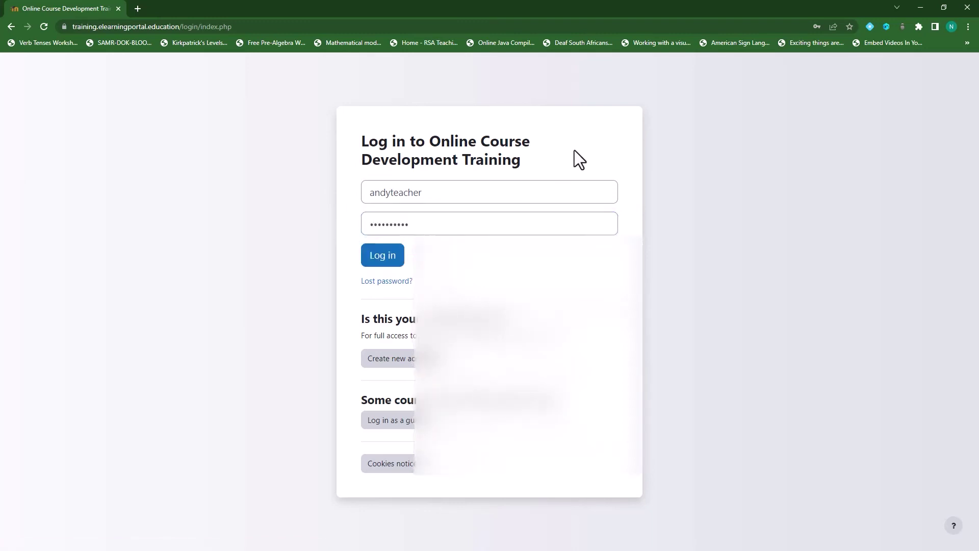
{"action": "left_click", "coordinate": [375, 261]}
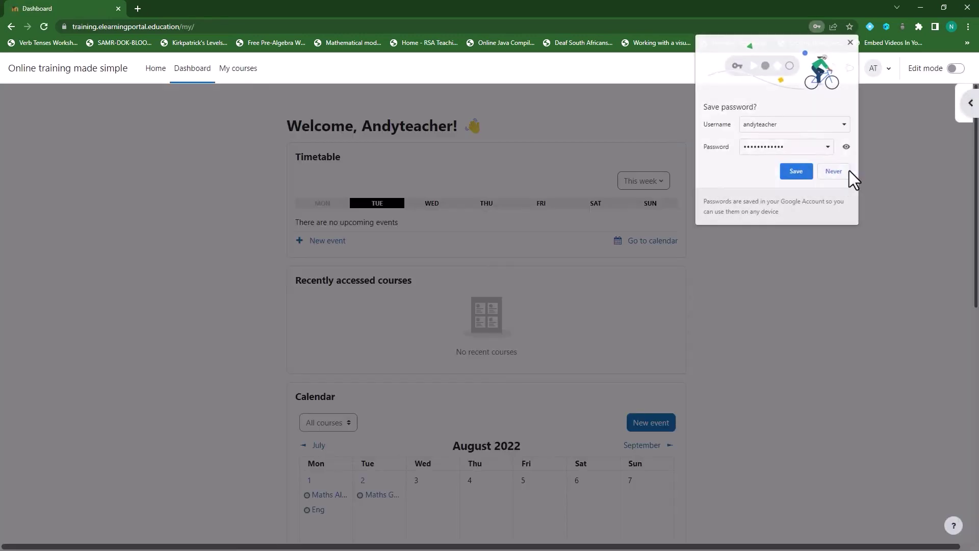
{"action": "left_click", "coordinate": [833, 171]}
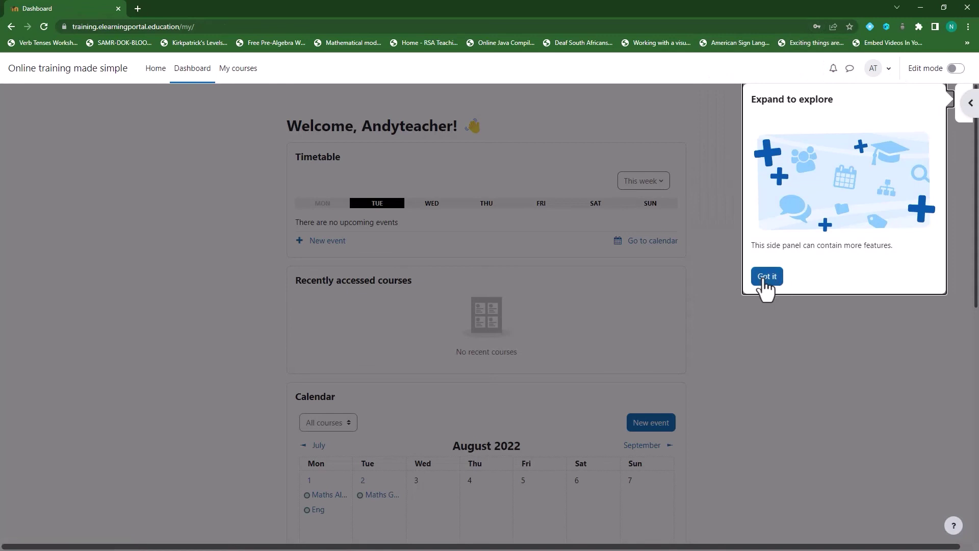
{"action": "left_click", "coordinate": [764, 278]}
View the teacher's profile details, then list the account's enrolled courses.
{"action": "left_click", "coordinate": [888, 72]}
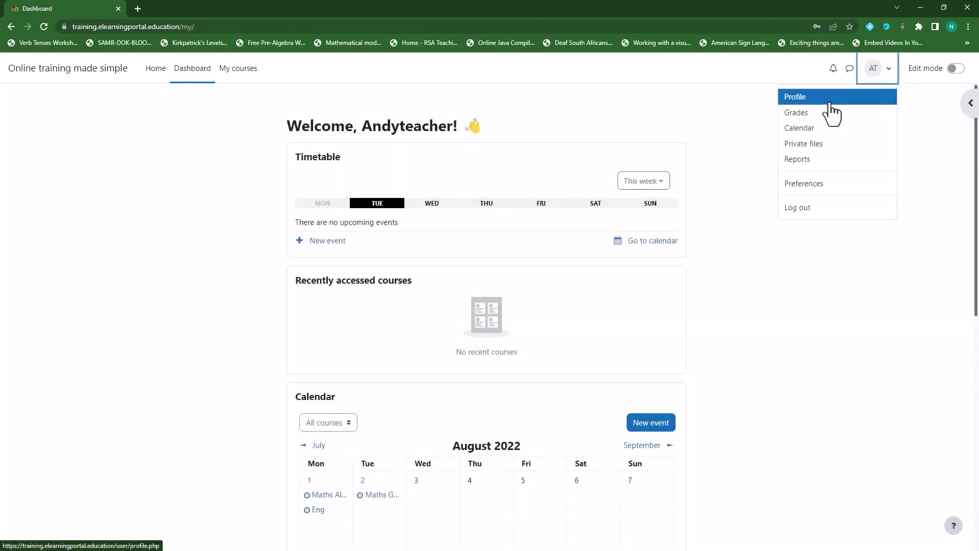
{"action": "left_click", "coordinate": [791, 98]}
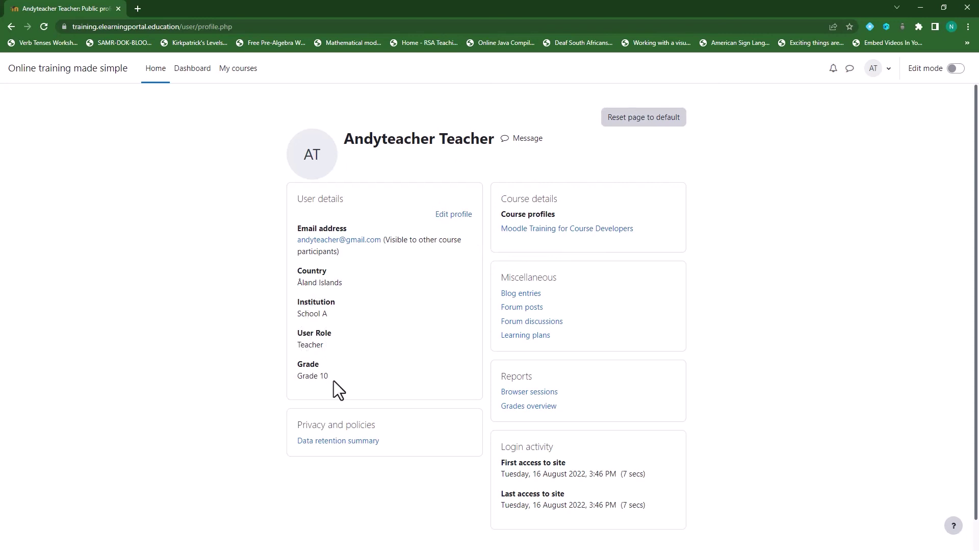
{"action": "left_click", "coordinate": [238, 70]}
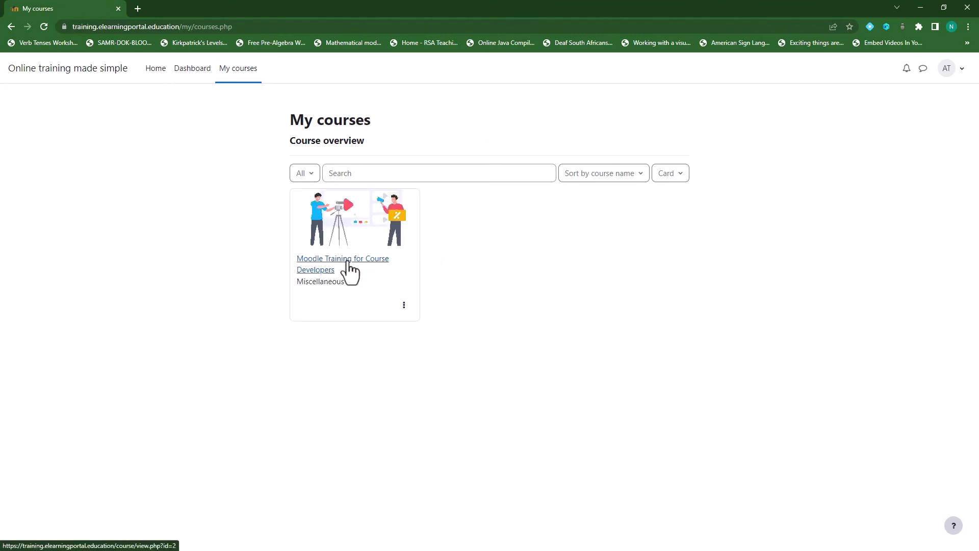
Check the teacher in the Moodle Training for Course Developers participants list, then log out.
{"action": "left_click", "coordinate": [347, 262]}
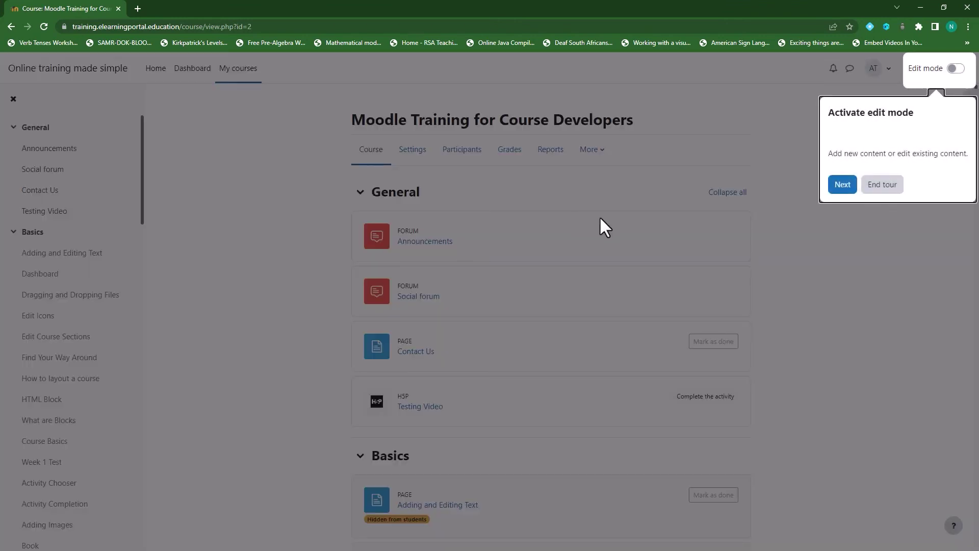
{"action": "left_click", "coordinate": [880, 185]}
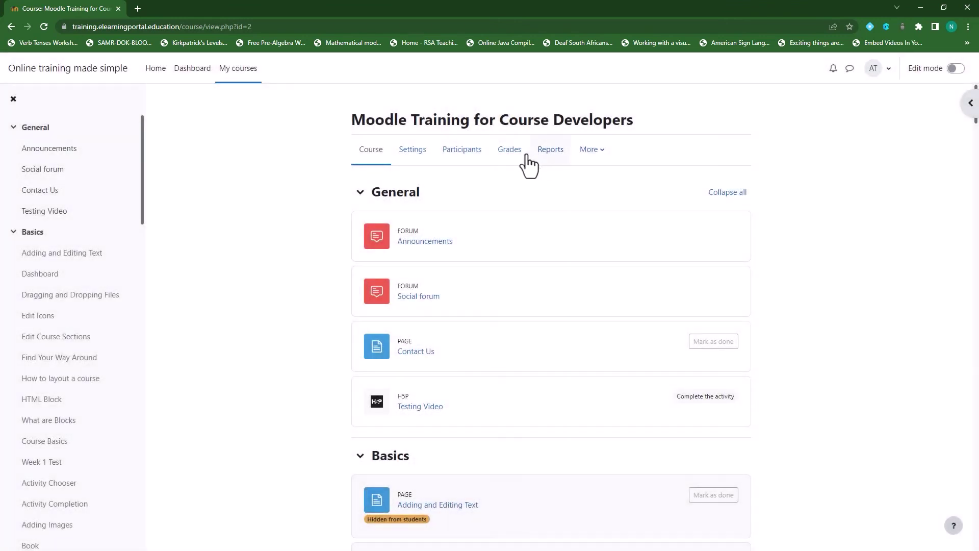
{"action": "left_click", "coordinate": [462, 160]}
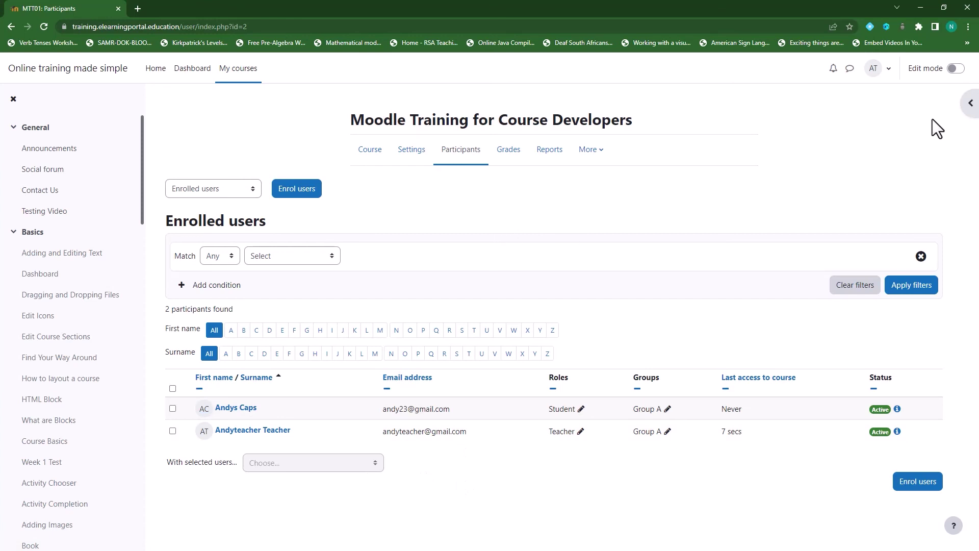
{"action": "left_click", "coordinate": [890, 74]}
{"action": "left_click", "coordinate": [811, 221]}
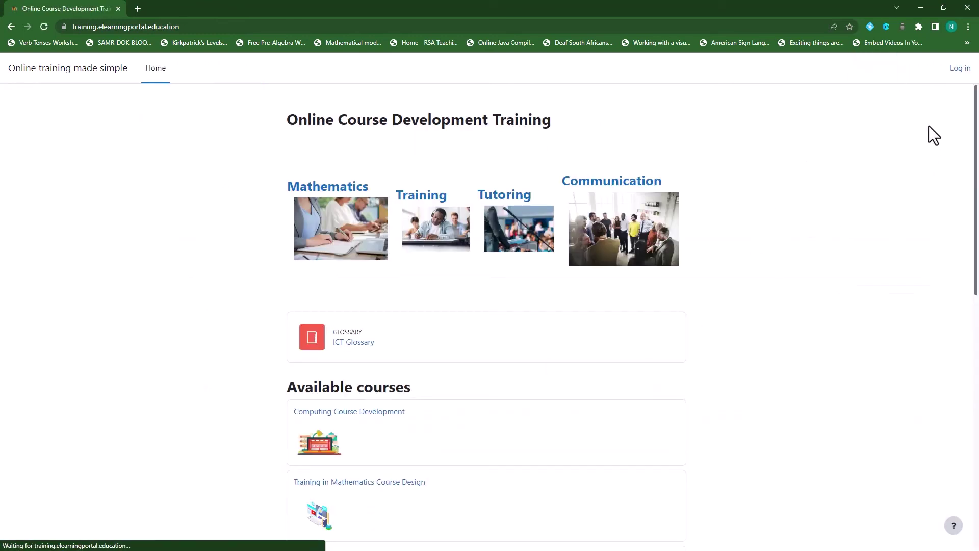
Start a new account signup, entering the student's username and password.
{"action": "left_click", "coordinate": [961, 69]}
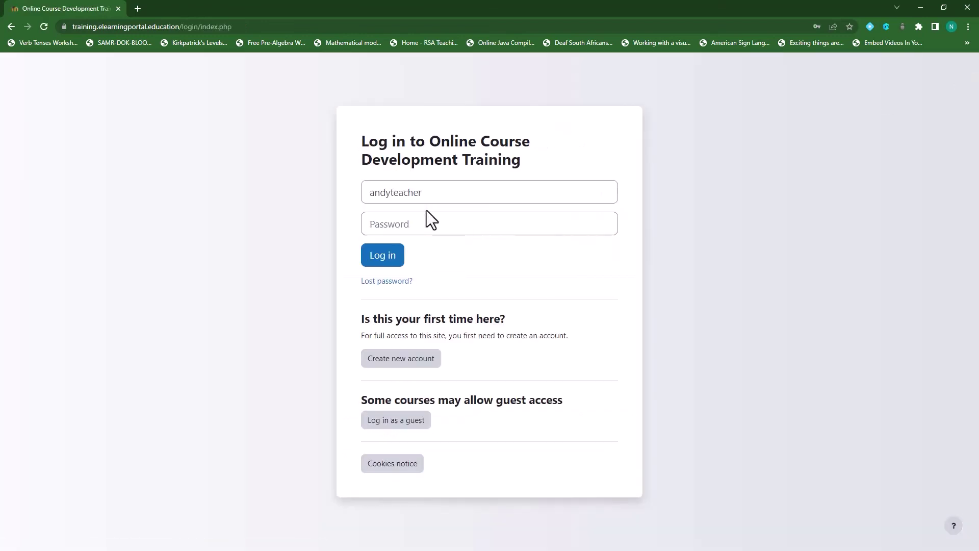
{"action": "left_click", "coordinate": [400, 358]}
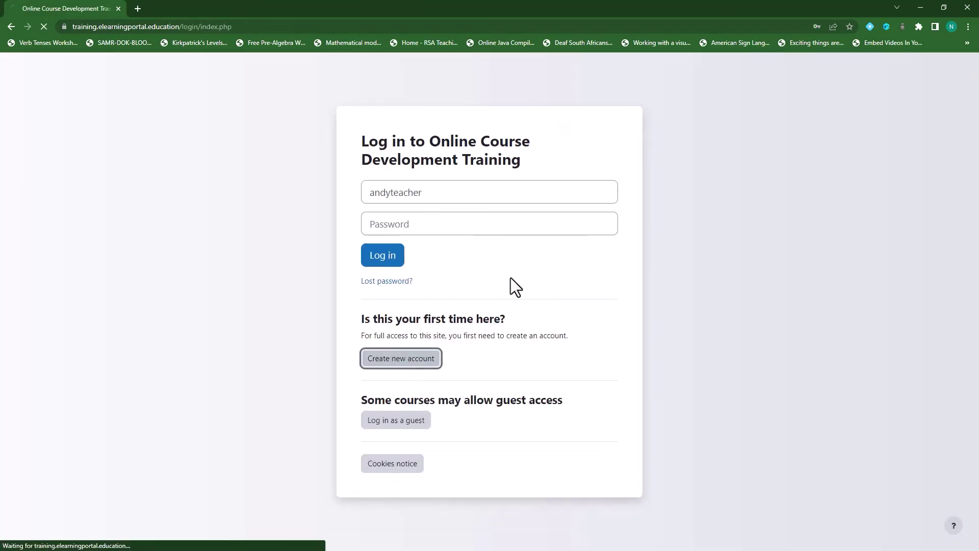
{"action": "left_click", "coordinate": [409, 146]}
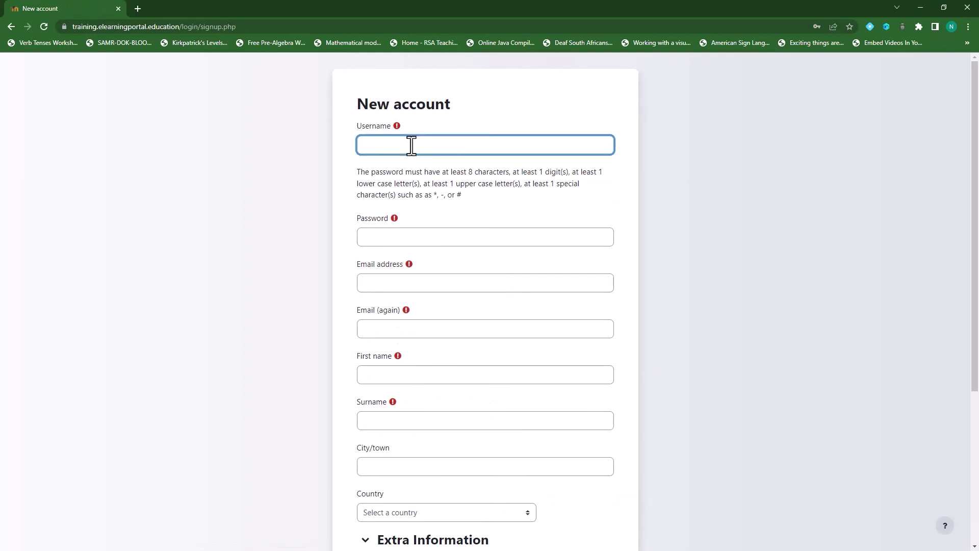
{"action": "type", "text": "studentb"}
{"action": "left_click", "coordinate": [404, 237]}
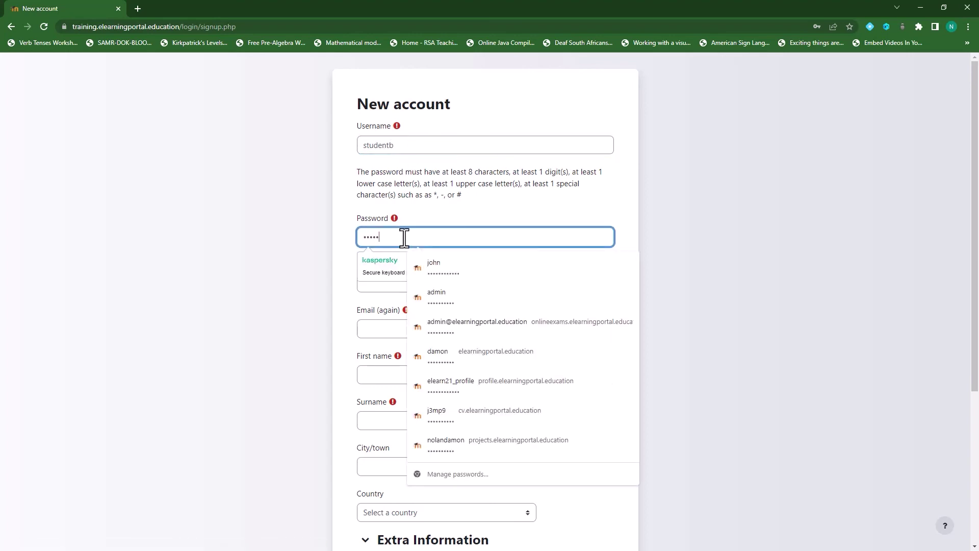
{"action": "type", "text": "•••••••"}
{"action": "left_click", "coordinate": [383, 283]}
{"action": "left_click_drag", "start_coordinate": [400, 149], "coordinate": [350, 147]}
{"action": "key", "text": "ctrl+c"}
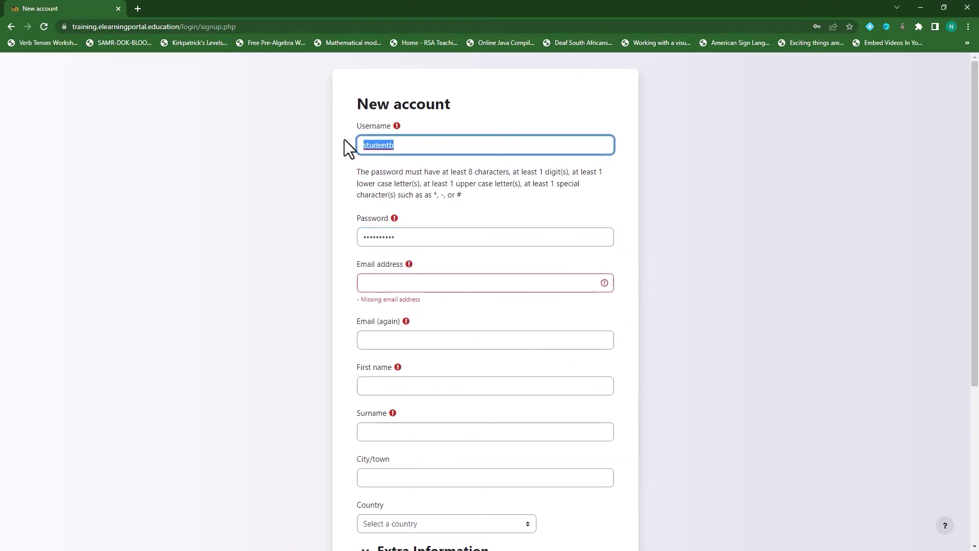
{"action": "left_click", "coordinate": [417, 281]}
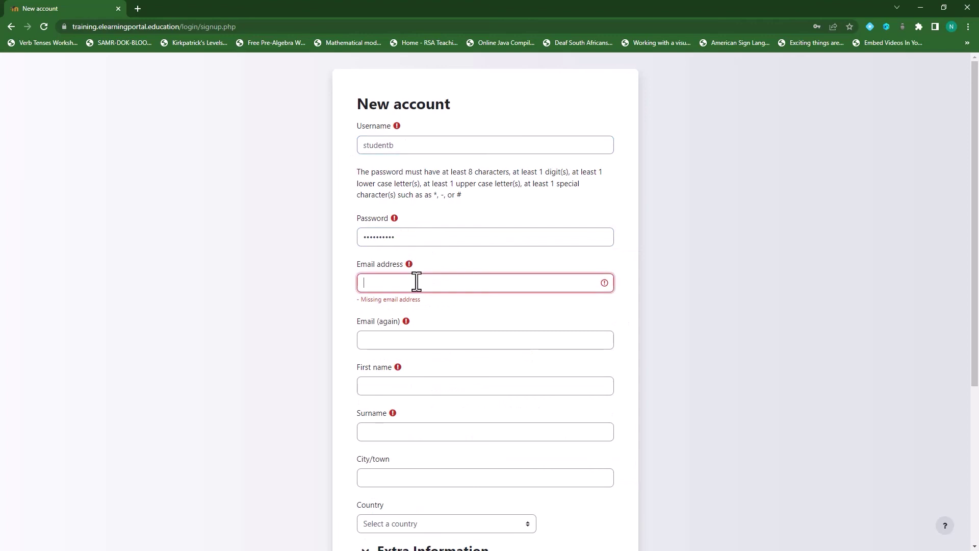
{"action": "key", "text": "ctrl+v"}
{"action": "type", "text": "@gmail"}
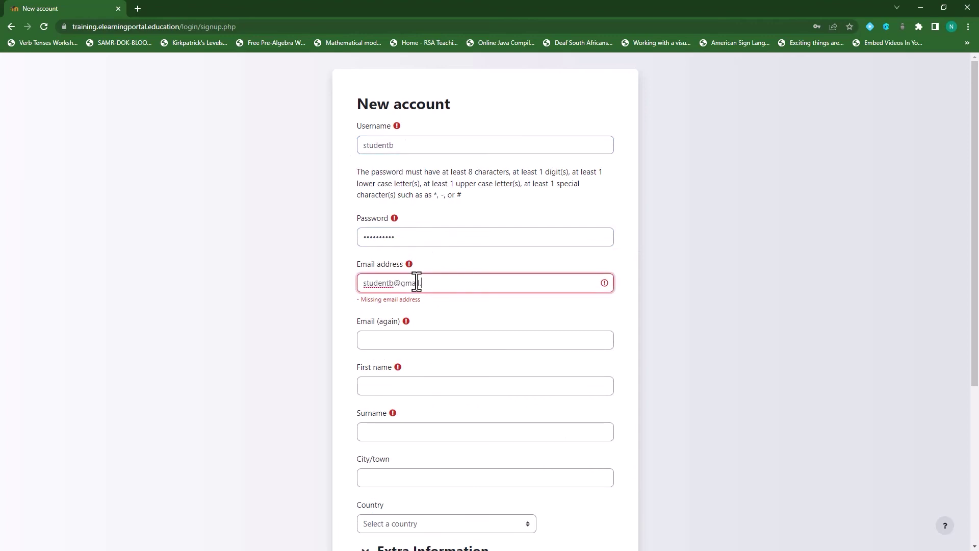
{"action": "type", "text": ".com"}
{"action": "left_click_drag", "start_coordinate": [452, 284], "coordinate": [348, 285]}
{"action": "key", "text": "ctrl+c"}
{"action": "left_click", "coordinate": [393, 334]}
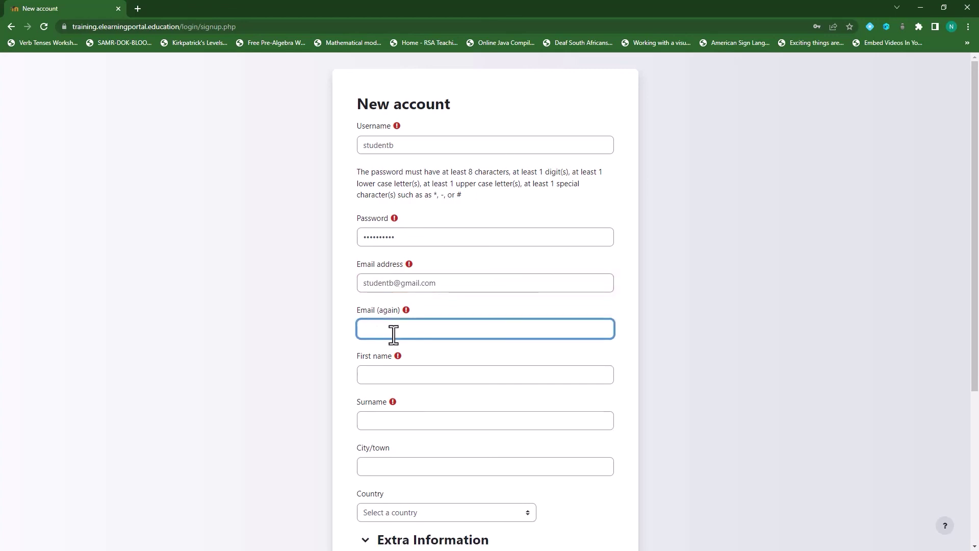
{"action": "key", "text": "ctrl+v"}
{"action": "left_click", "coordinate": [424, 376]}
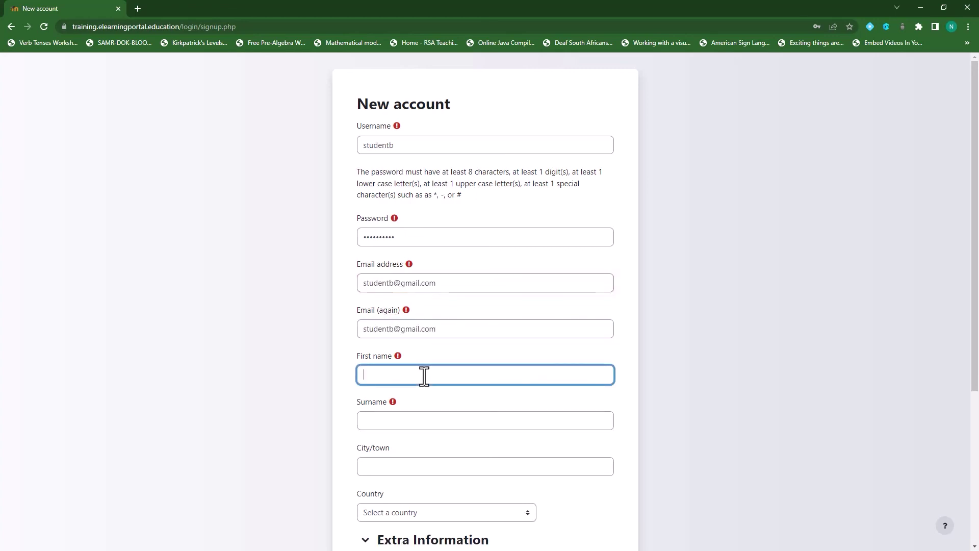
{"action": "type", "text": "Student"}
{"action": "left_click", "coordinate": [399, 421]}
{"action": "type", "text": "B"}
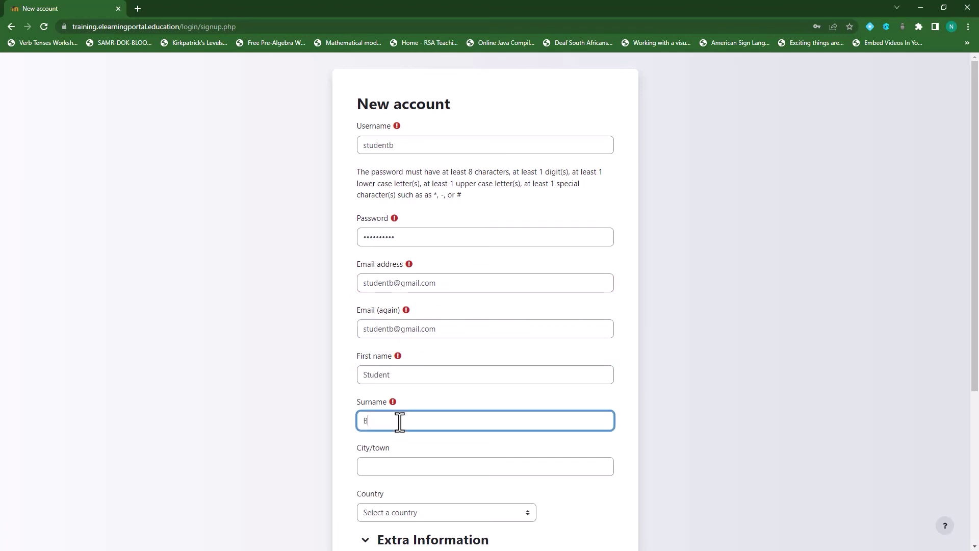
Choose Albania, School B, Student role and Grade 11, then create the account.
{"action": "scroll", "coordinate": [421, 408], "scroll_direction": "down", "scroll_amount": 2}
{"action": "scroll", "coordinate": [515, 387], "scroll_direction": "down", "scroll_amount": 2}
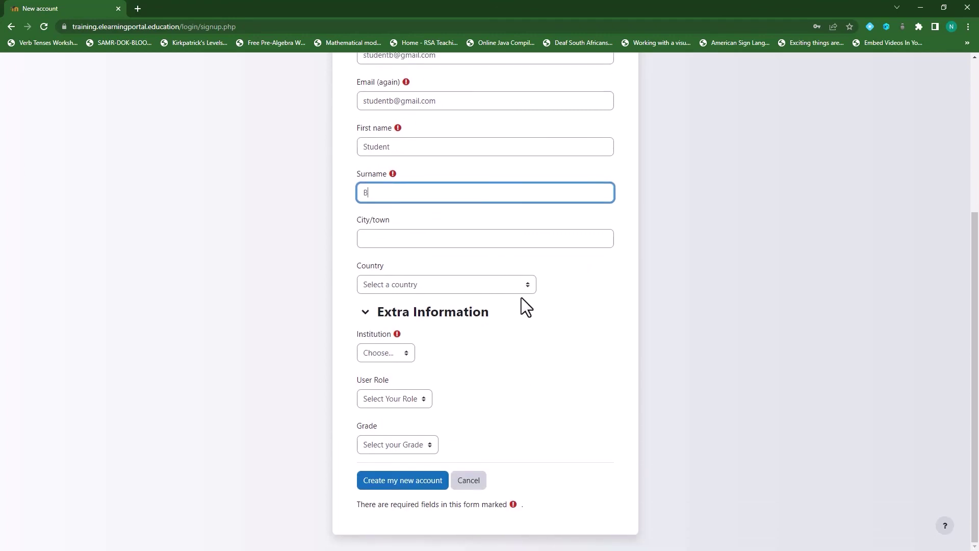
{"action": "left_click", "coordinate": [510, 287]}
{"action": "left_click", "coordinate": [479, 328]}
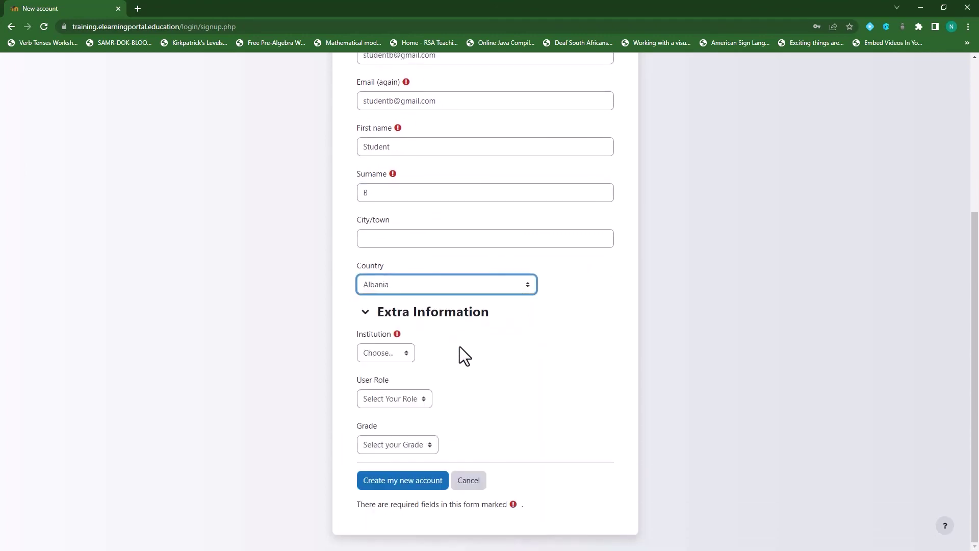
{"action": "left_click", "coordinate": [404, 354]}
{"action": "left_click", "coordinate": [393, 399]}
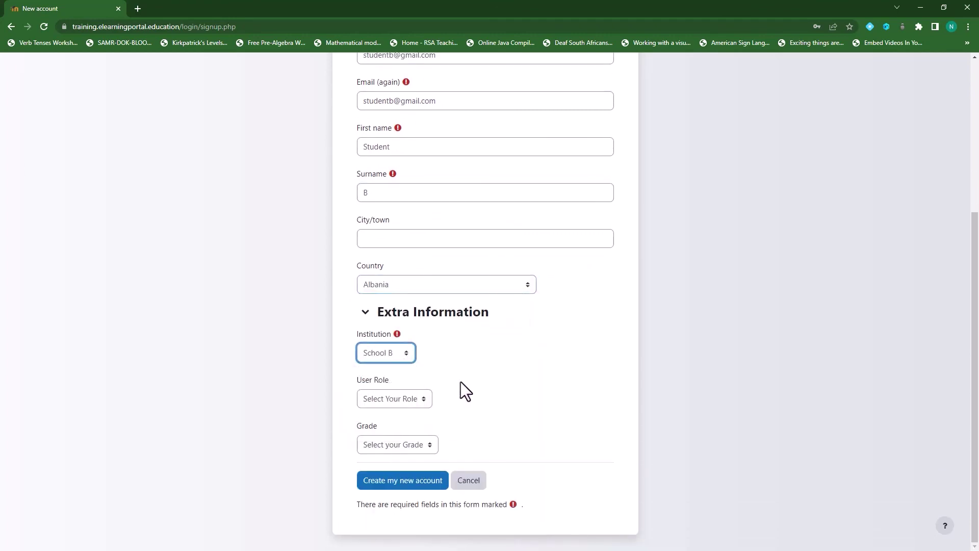
{"action": "left_click", "coordinate": [425, 402]}
{"action": "left_click", "coordinate": [430, 432]}
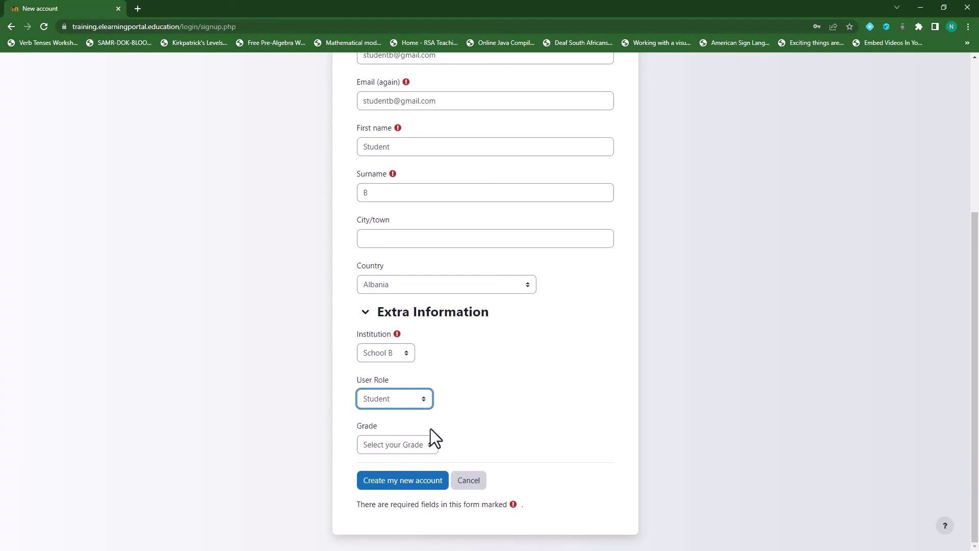
{"action": "left_click", "coordinate": [426, 446]}
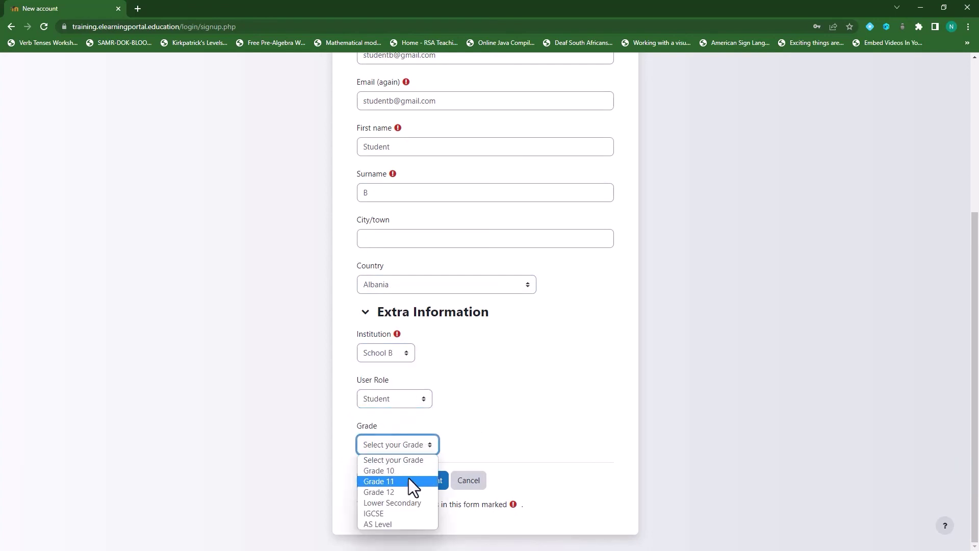
{"action": "left_click", "coordinate": [408, 478]}
{"action": "scroll", "coordinate": [528, 401], "scroll_direction": "up", "scroll_amount": 5}
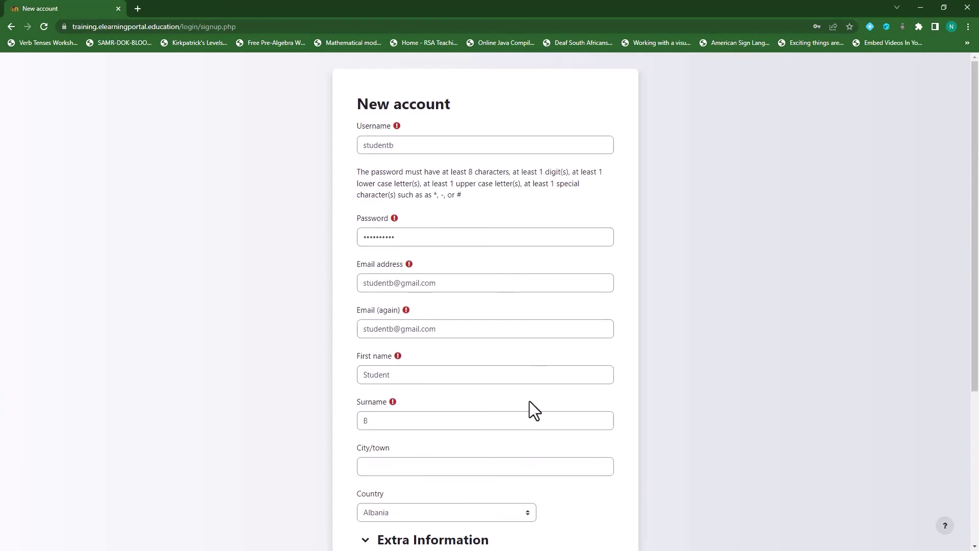
{"action": "scroll", "coordinate": [512, 412], "scroll_direction": "down", "scroll_amount": 5}
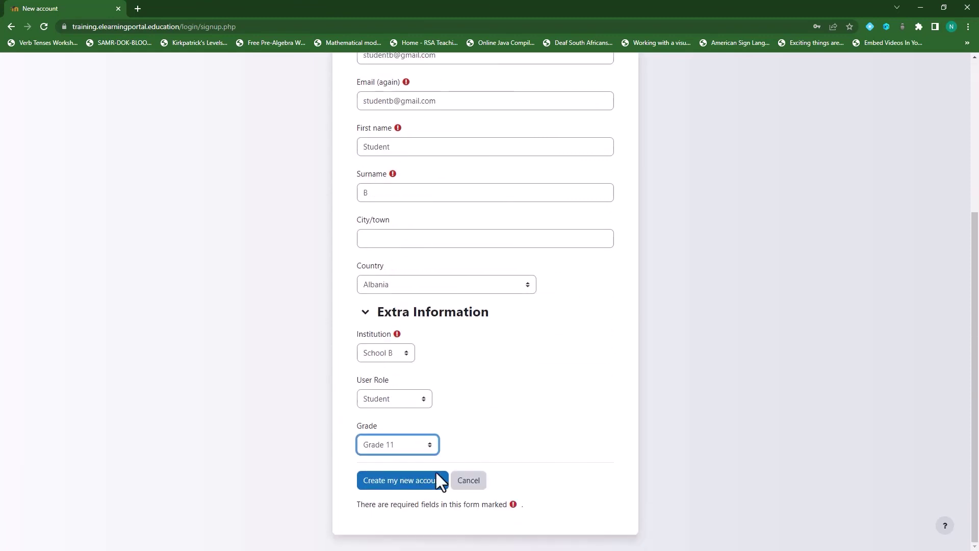
{"action": "left_click", "coordinate": [420, 481]}
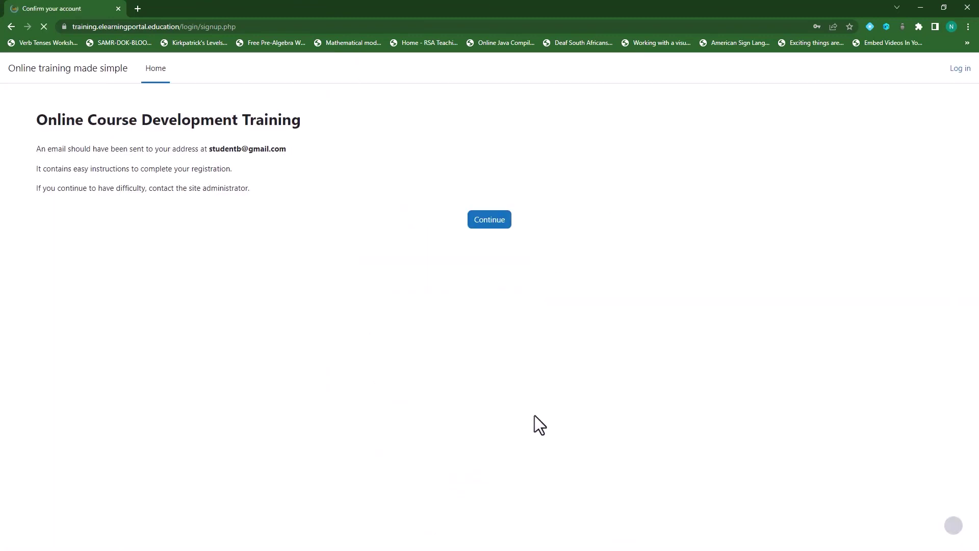
{"action": "left_click", "coordinate": [488, 220]}
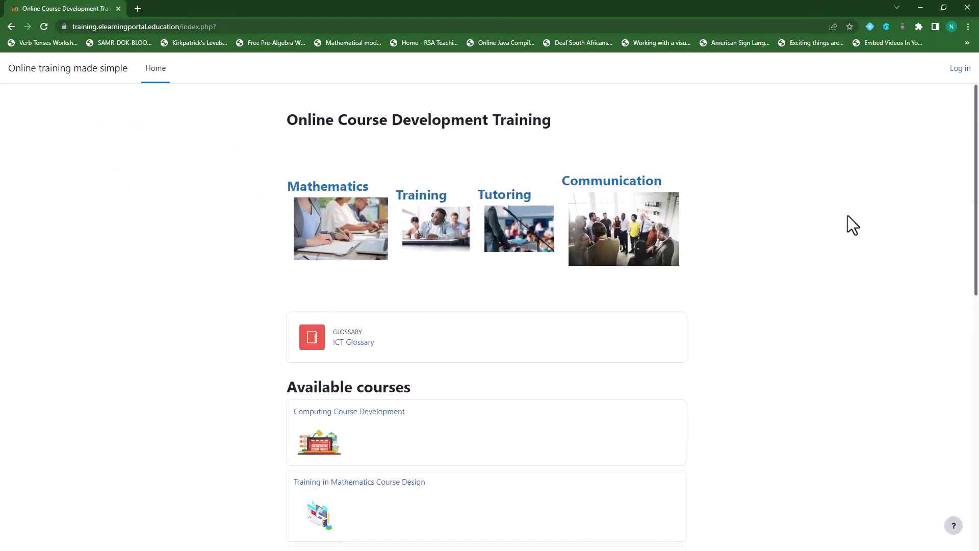
Start a new signup with username 'teacherb' and a password.
{"action": "left_click", "coordinate": [961, 70]}
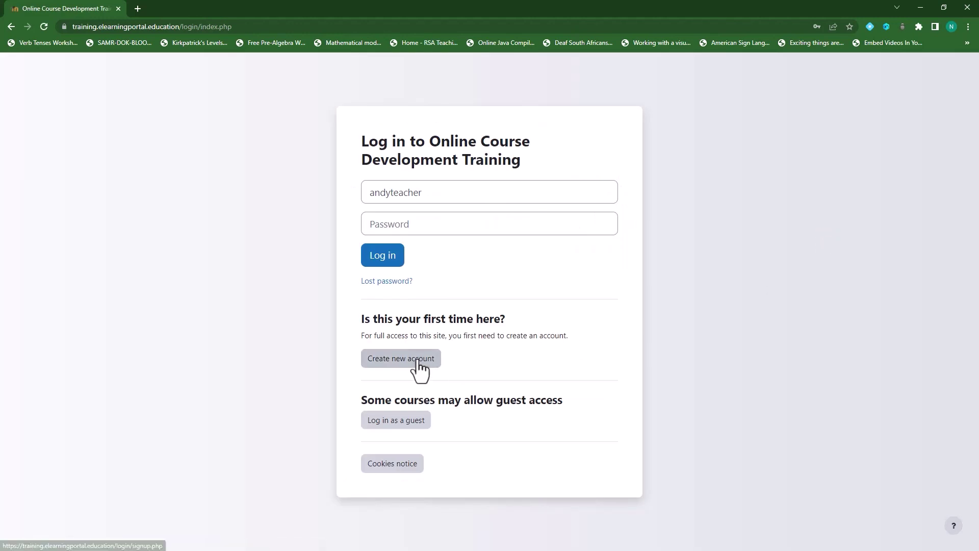
{"action": "left_click", "coordinate": [417, 361]}
{"action": "left_click", "coordinate": [418, 147]}
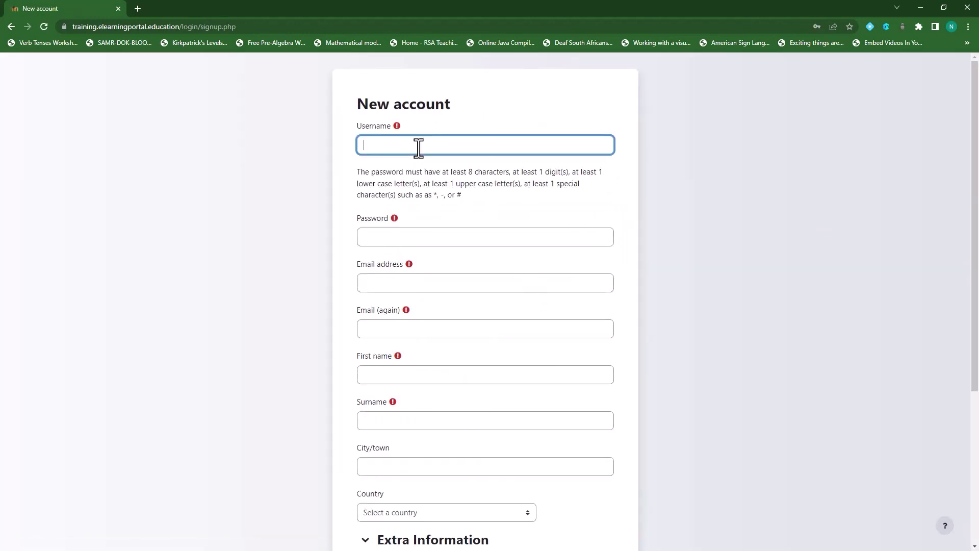
{"action": "type", "text": "TEACHERB"}
{"action": "left_click_drag", "start_coordinate": [417, 147], "coordinate": [324, 133]}
{"action": "type", "text": "teacherb"}
{"action": "left_click", "coordinate": [386, 236]}
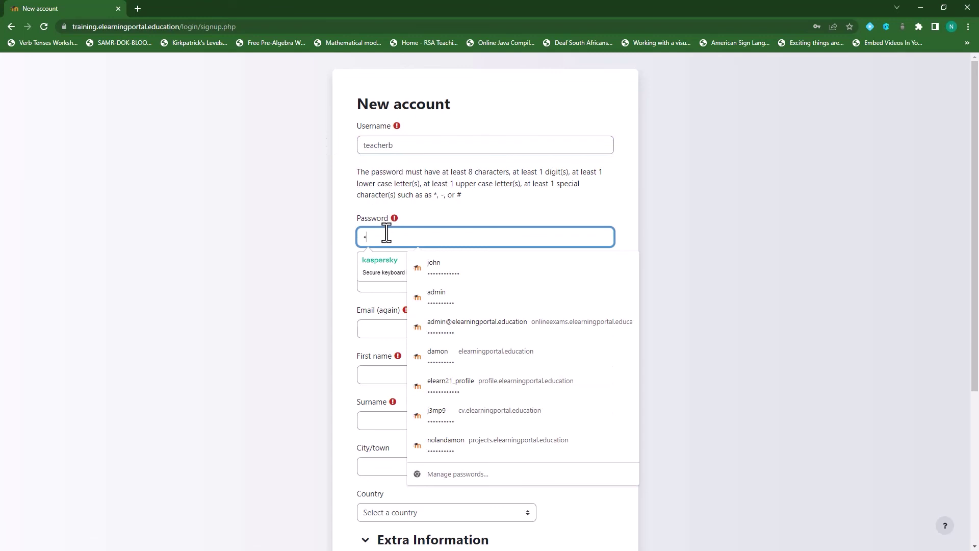
{"action": "type", "text": "•••"}
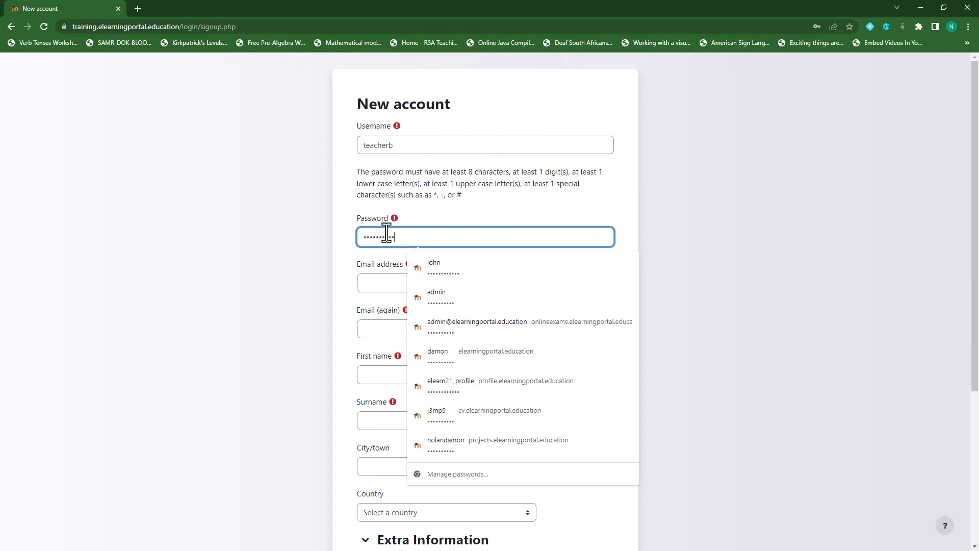
{"action": "left_click", "coordinate": [518, 204]}
Fill the email and confirmation fields from the copied username, and check the name fields.
{"action": "double_click", "coordinate": [368, 146]}
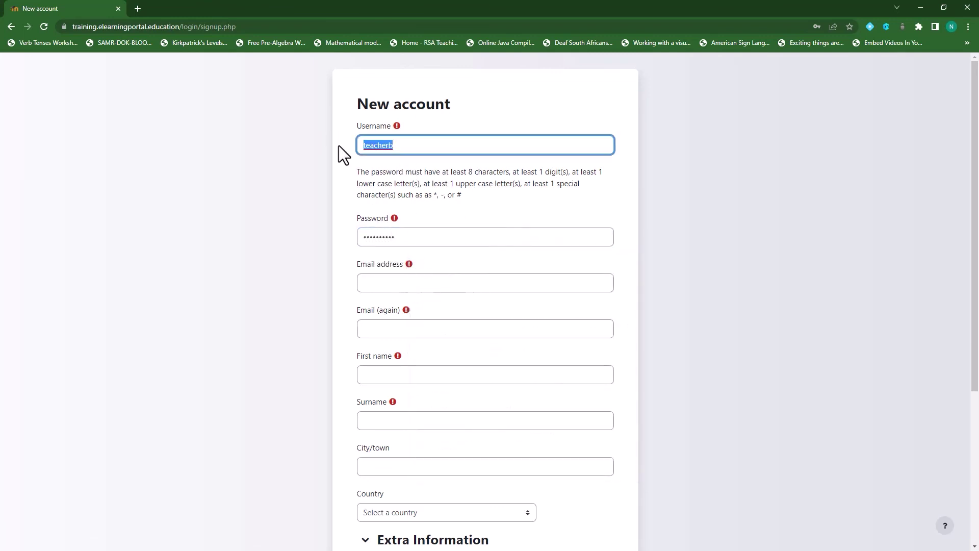
{"action": "key", "text": "ctrl+c"}
{"action": "left_click", "coordinate": [437, 282]}
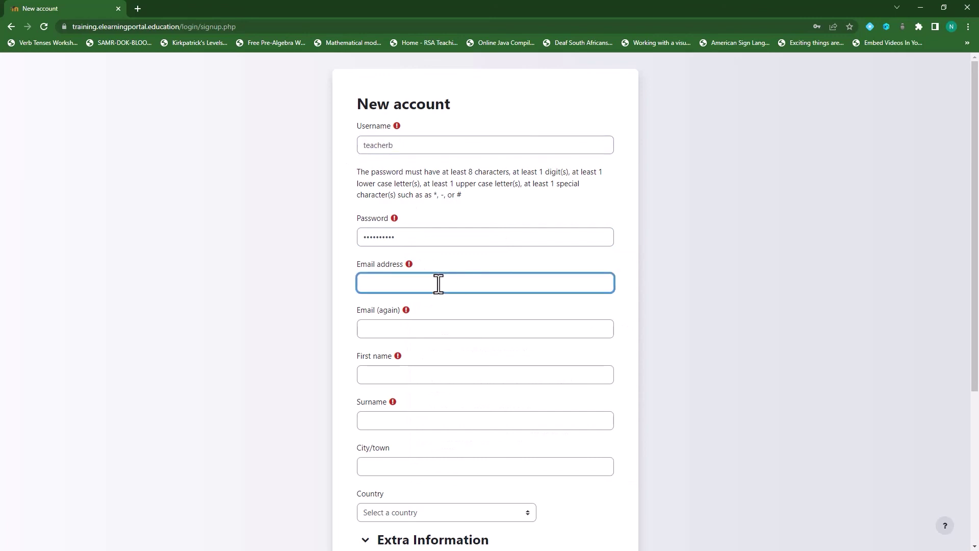
{"action": "key", "text": "ctrl+v"}
{"action": "left_click_drag", "start_coordinate": [512, 283], "coordinate": [313, 267]}
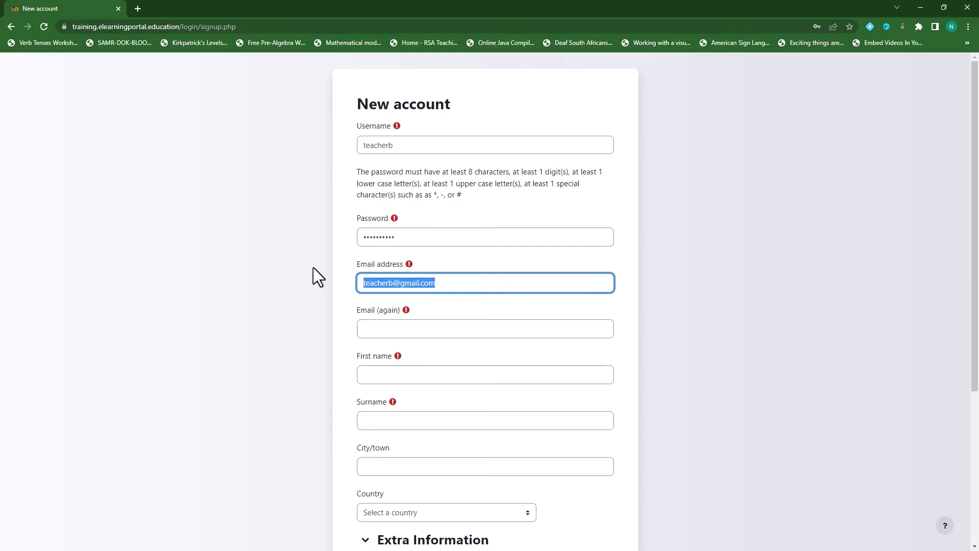
{"action": "key", "text": "ctrl+c"}
{"action": "left_click", "coordinate": [384, 329]}
{"action": "key", "text": "ctrl+v"}
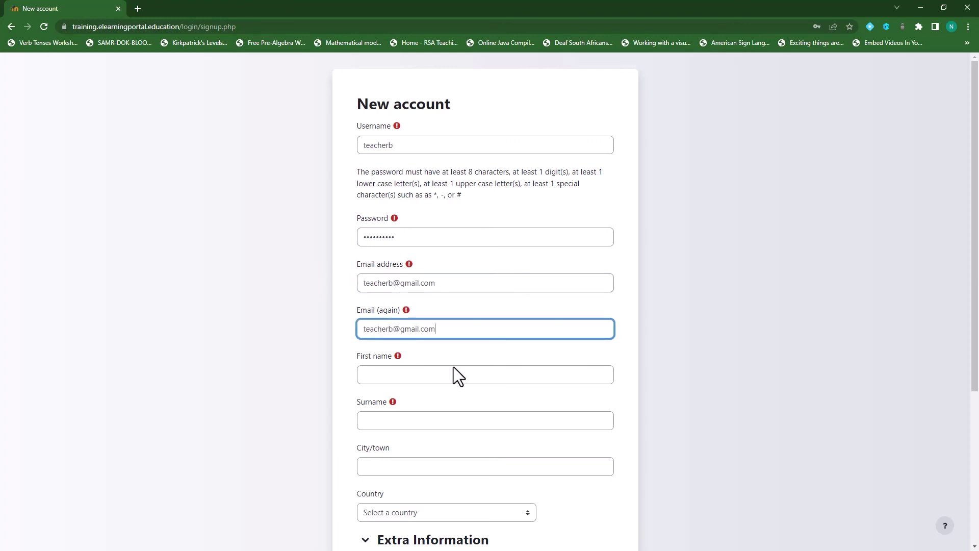
{"action": "left_click", "coordinate": [417, 374]}
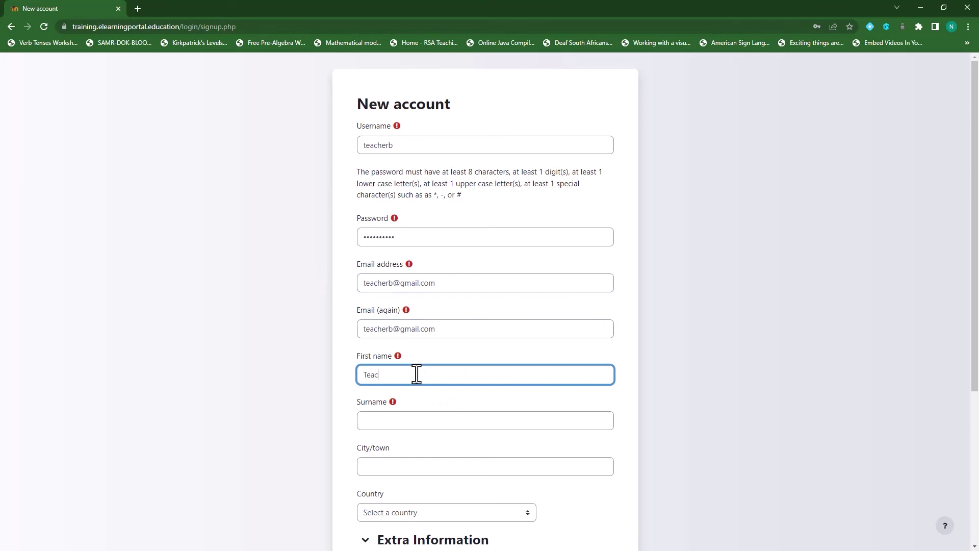
{"action": "left_click", "coordinate": [401, 420]}
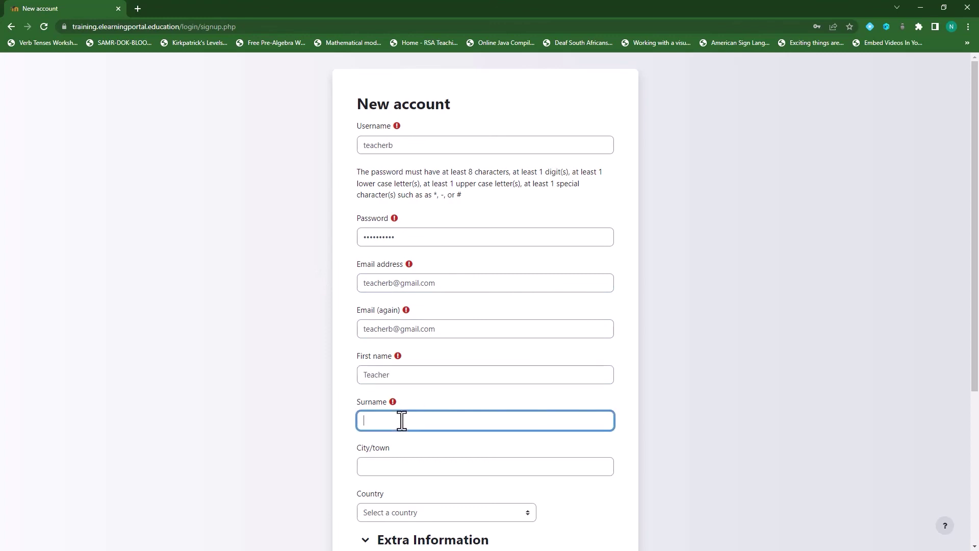
Choose Albania, School B, Teacher role and Grade 11, then create the account.
{"action": "scroll", "coordinate": [454, 307], "scroll_direction": "down", "scroll_amount": 4}
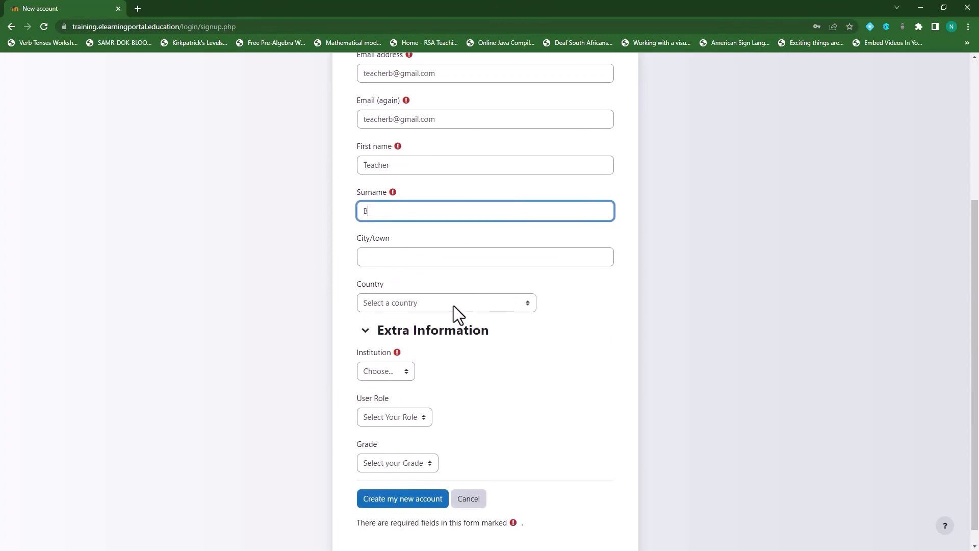
{"action": "left_click", "coordinate": [495, 284]}
{"action": "left_click", "coordinate": [461, 332]}
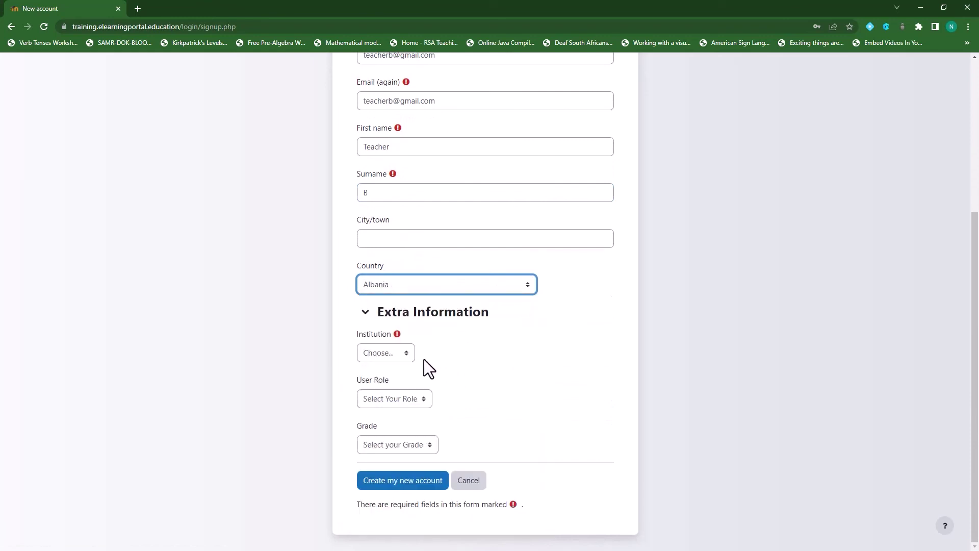
{"action": "left_click", "coordinate": [401, 355]}
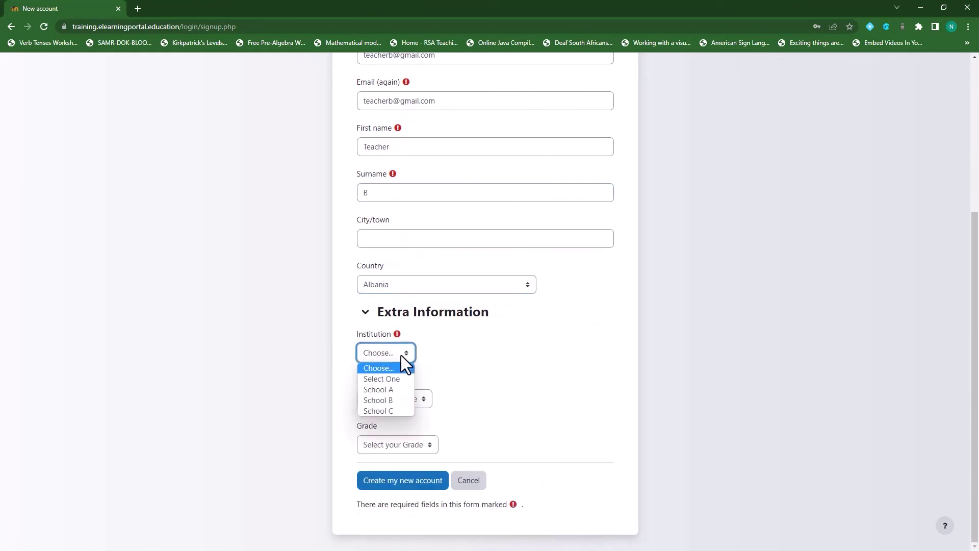
{"action": "left_click", "coordinate": [393, 401]}
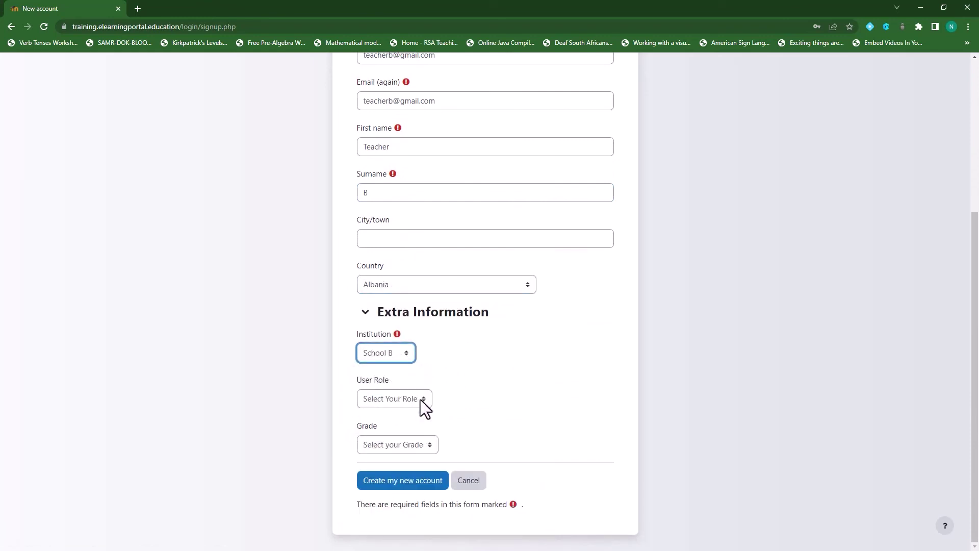
{"action": "left_click", "coordinate": [420, 399]}
{"action": "left_click", "coordinate": [411, 421]}
{"action": "left_click", "coordinate": [430, 444]}
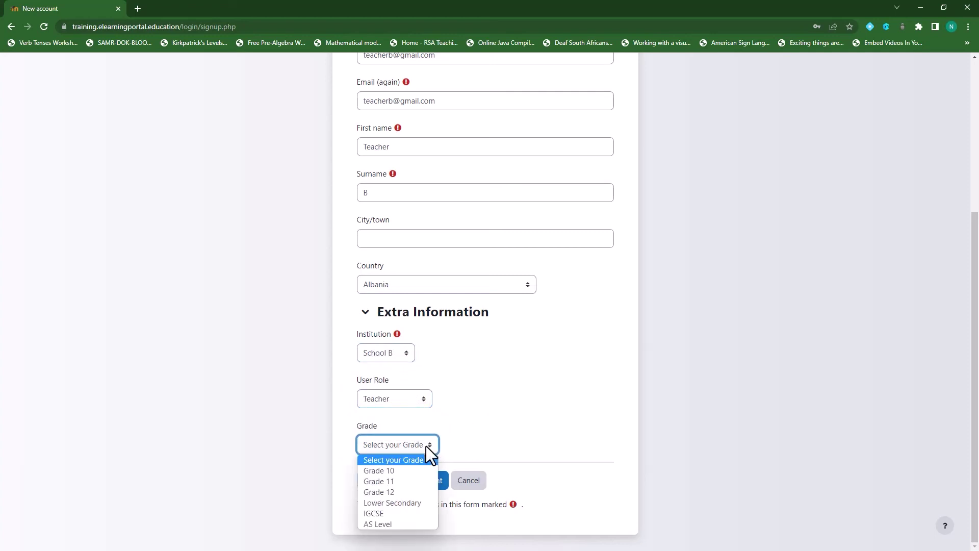
{"action": "left_click", "coordinate": [409, 482]}
{"action": "left_click", "coordinate": [425, 481]}
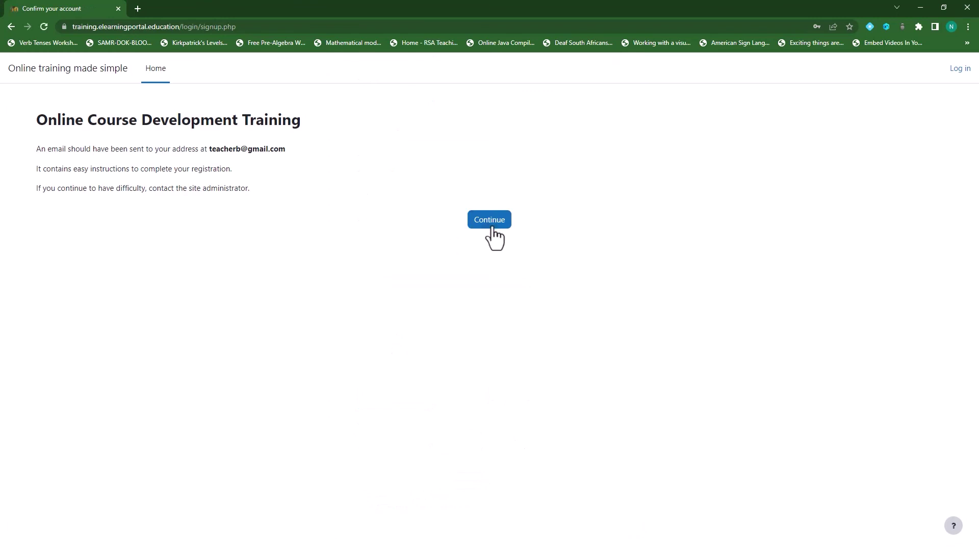
{"action": "left_click", "coordinate": [491, 222]}
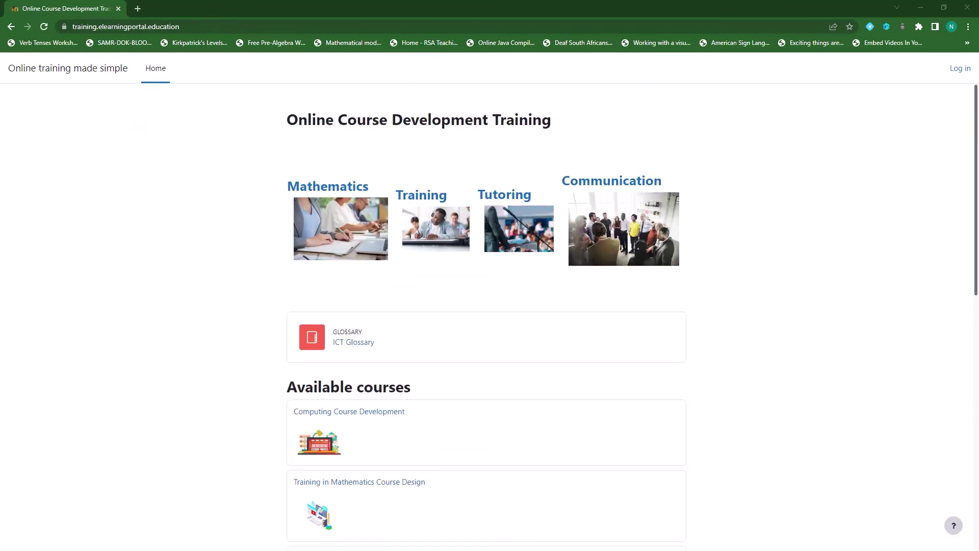
Log in as Teacher B with username 'teacherb', replacing the autofilled credentials.
{"action": "left_click", "coordinate": [959, 68]}
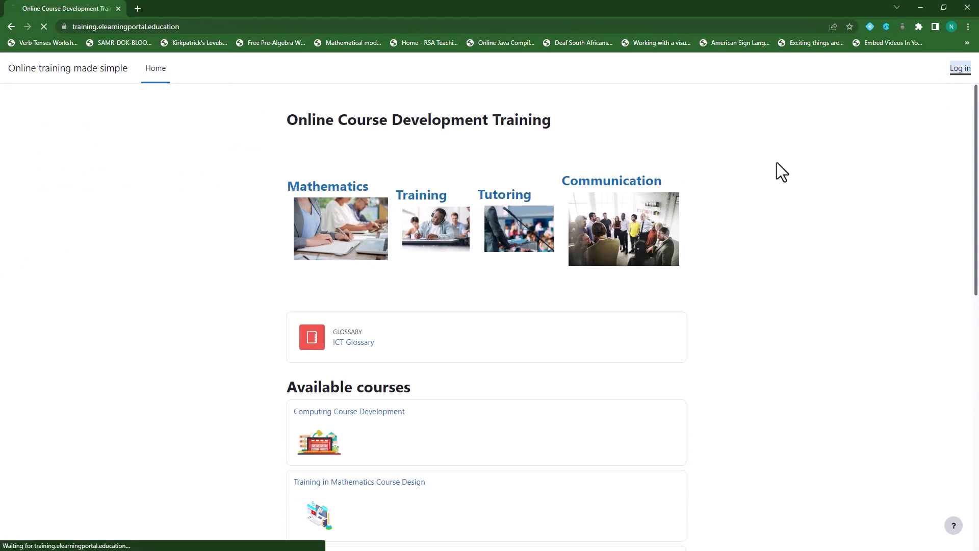
{"action": "left_click", "coordinate": [420, 192]}
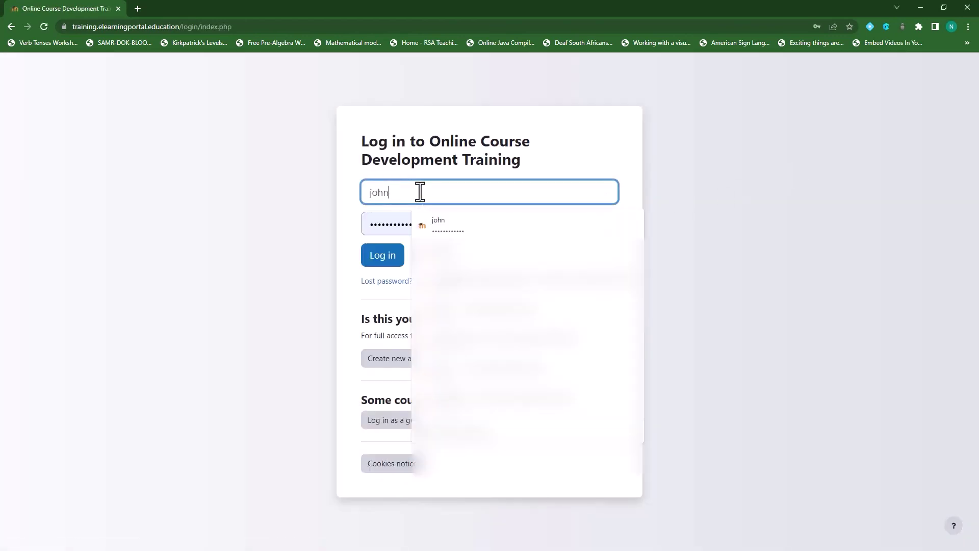
{"action": "left_click_drag", "start_coordinate": [419, 192], "coordinate": [335, 191]}
{"action": "type", "text": "TEACHERB"}
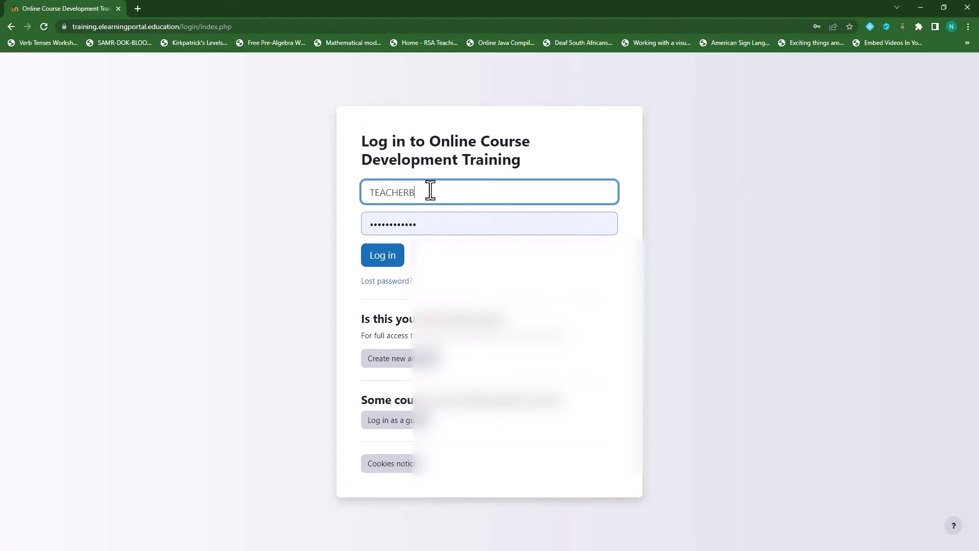
{"action": "left_click_drag", "start_coordinate": [430, 191], "coordinate": [303, 192]}
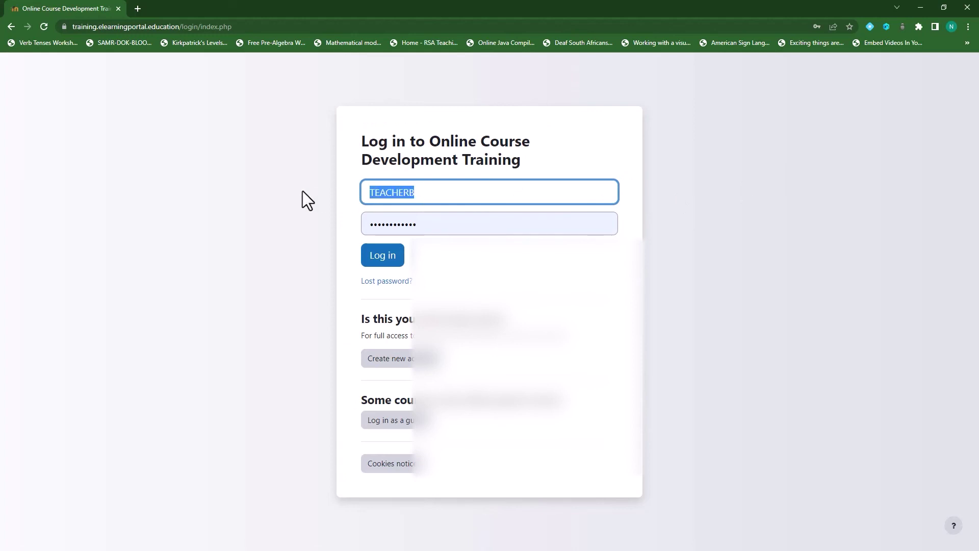
{"action": "type", "text": "teacher"}
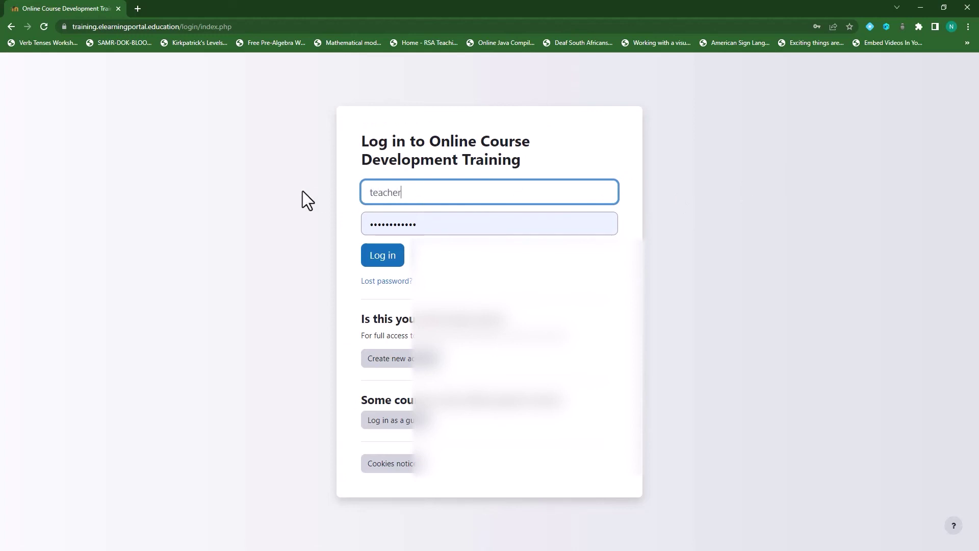
{"action": "type", "text": "b"}
{"action": "left_click", "coordinate": [446, 227]}
{"action": "left_click_drag", "start_coordinate": [446, 227], "coordinate": [343, 225]}
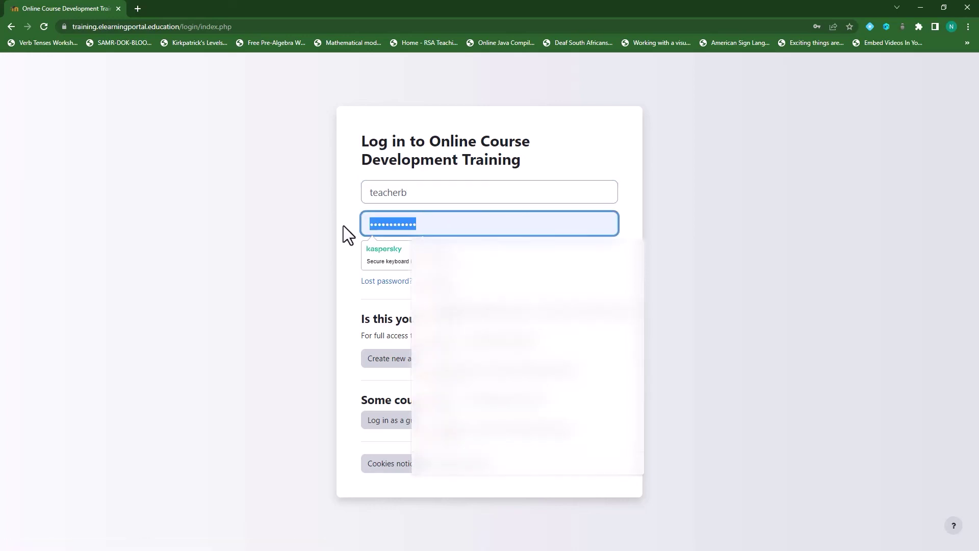
{"action": "type", "text": "•••"}
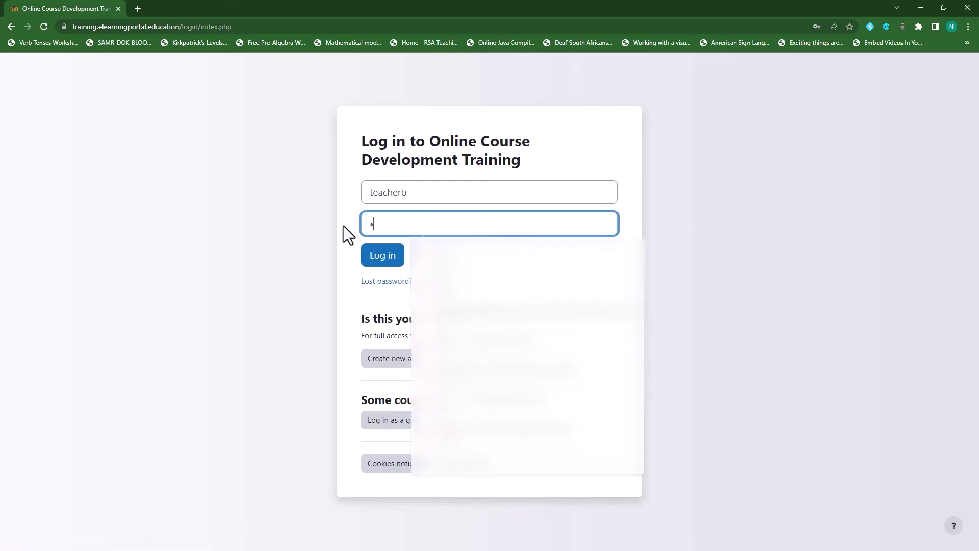
{"action": "type", "text": "•••••••"}
{"action": "left_click", "coordinate": [382, 256]}
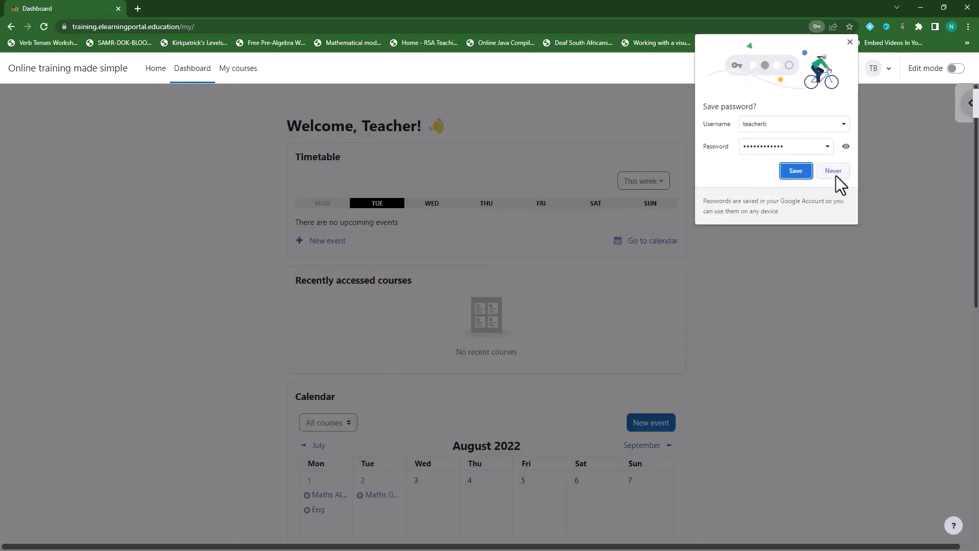
Dismiss the password prompt and tour, then open Teacher B's profile.
{"action": "left_click", "coordinate": [835, 171]}
{"action": "left_click", "coordinate": [780, 276]}
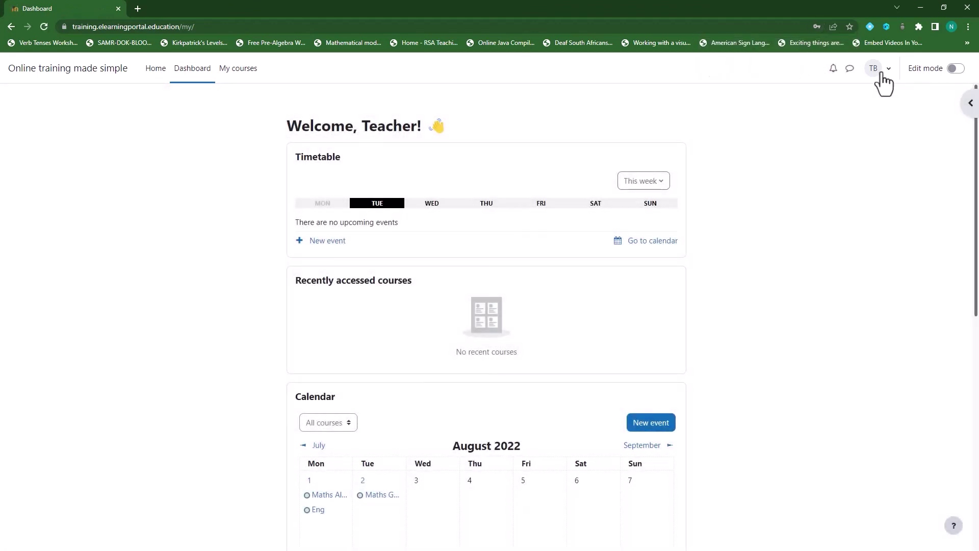
{"action": "left_click", "coordinate": [884, 72]}
{"action": "left_click", "coordinate": [805, 99]}
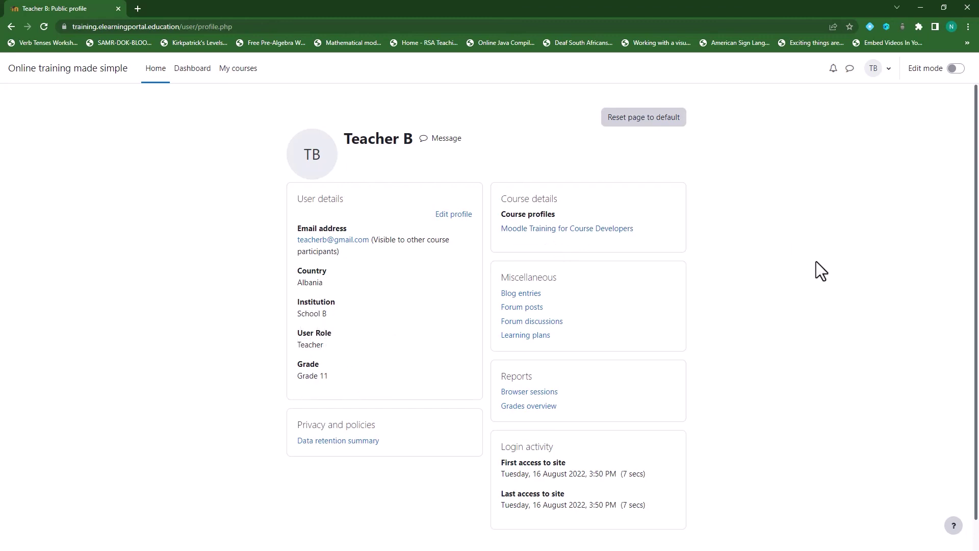
Log Teacher B out and return to the login page.
{"action": "left_click", "coordinate": [875, 68]}
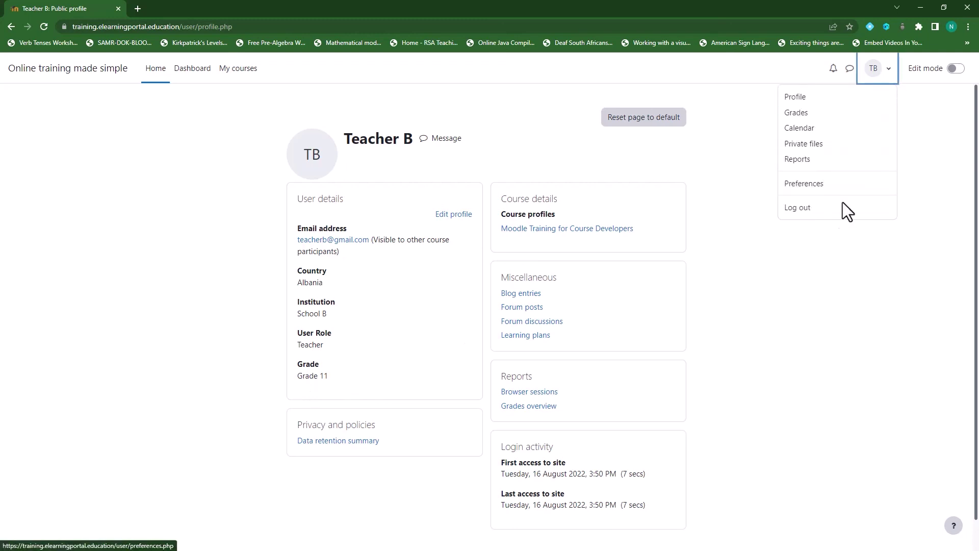
{"action": "left_click", "coordinate": [806, 211]}
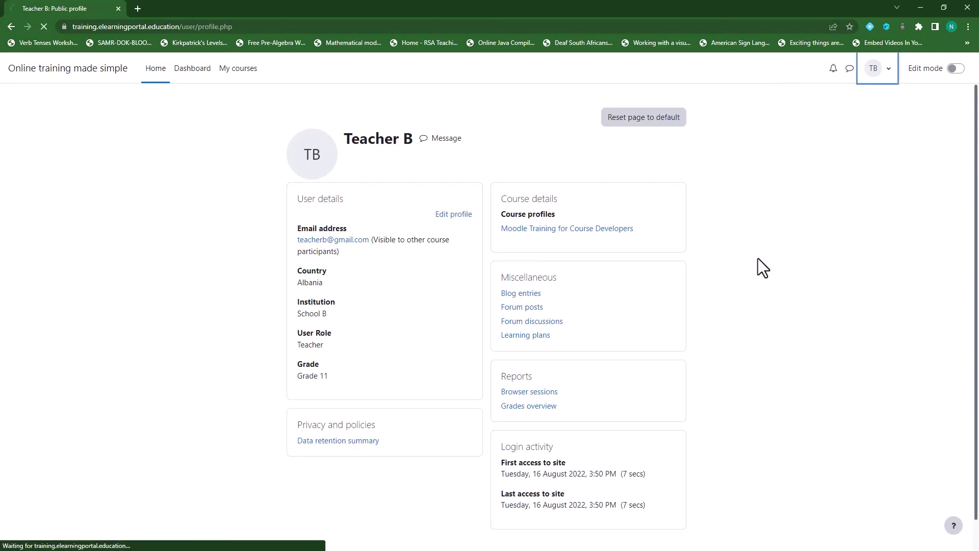
{"action": "left_click", "coordinate": [959, 70]}
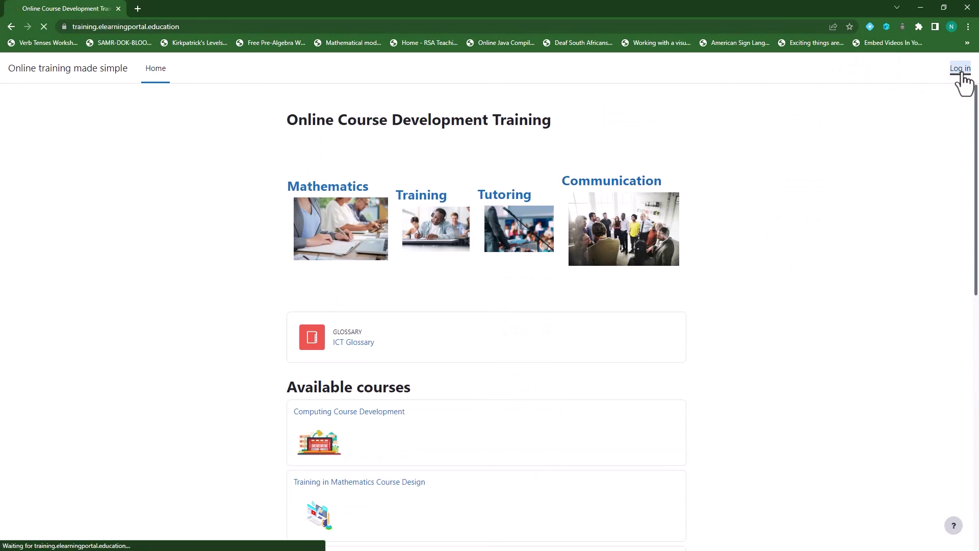
Sign in as 'studentb' with its password and open Student B's profile.
{"action": "left_click", "coordinate": [439, 192]}
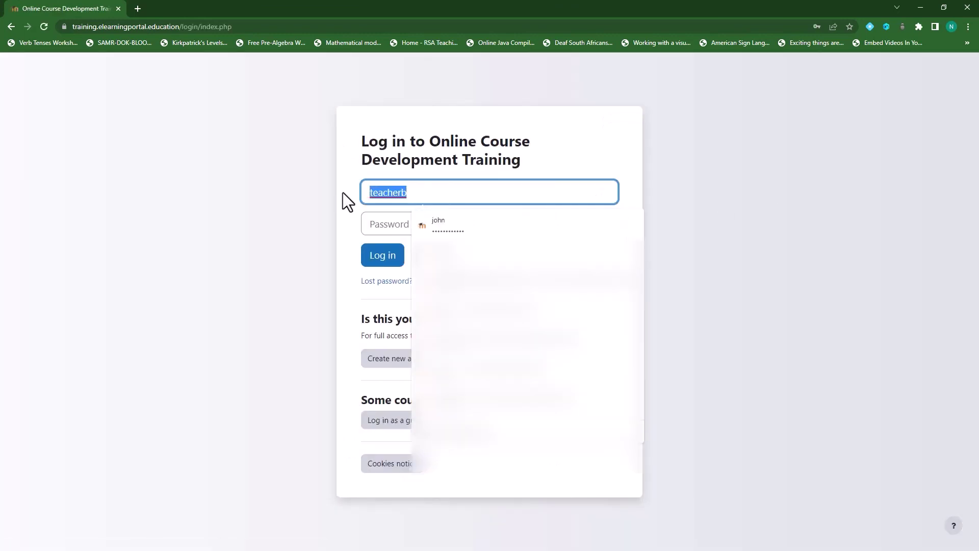
{"action": "type", "text": "student"}
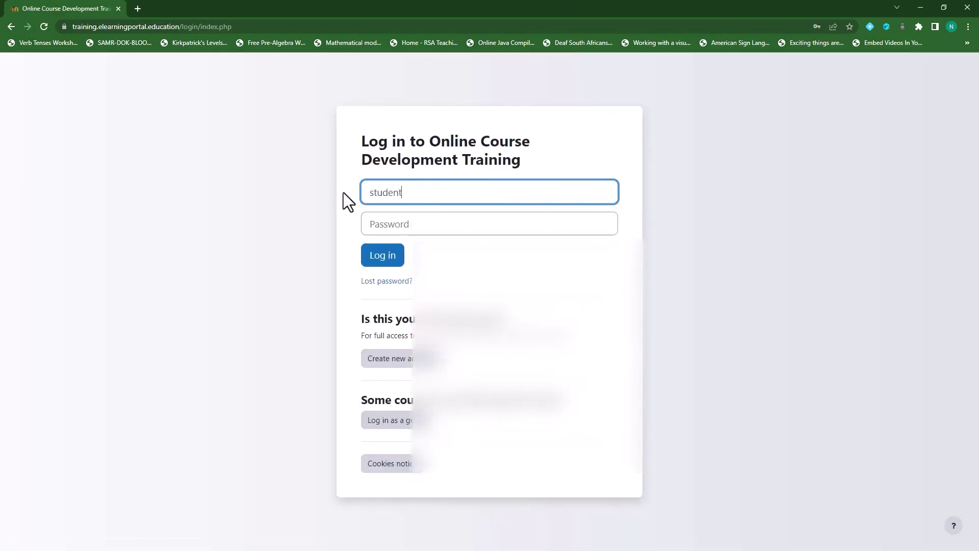
{"action": "type", "text": "b"}
{"action": "left_click", "coordinate": [415, 228]}
{"action": "type", "text": "•"}
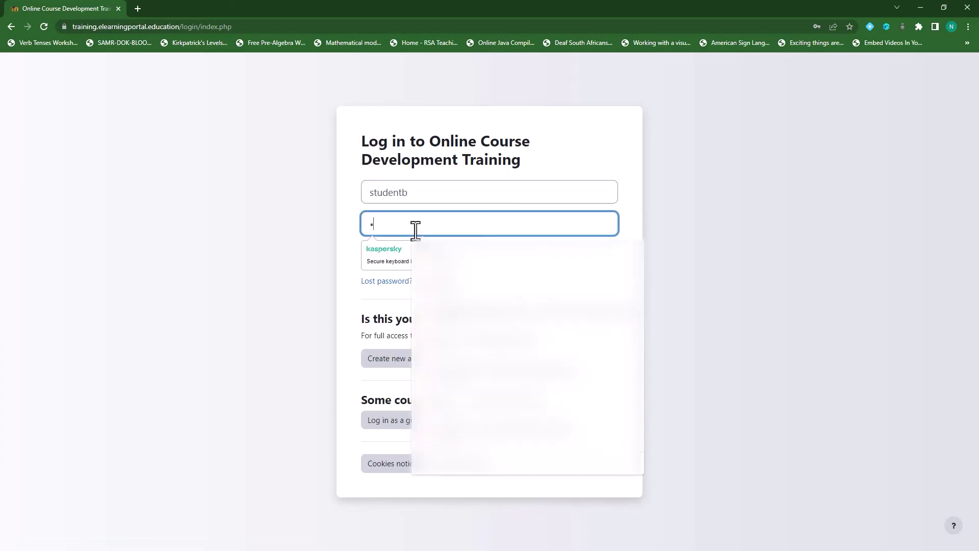
{"action": "type", "text": "•••••••••"}
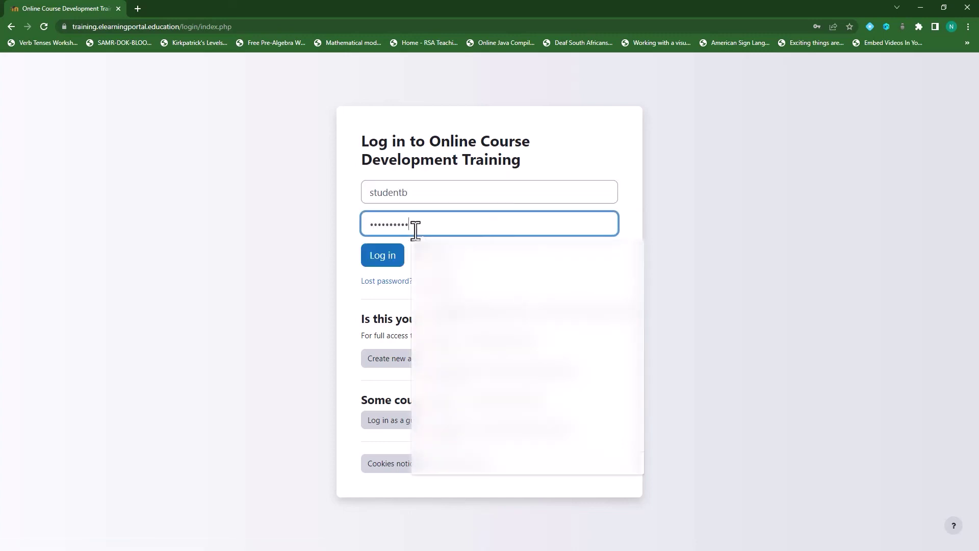
{"action": "left_click", "coordinate": [383, 256]}
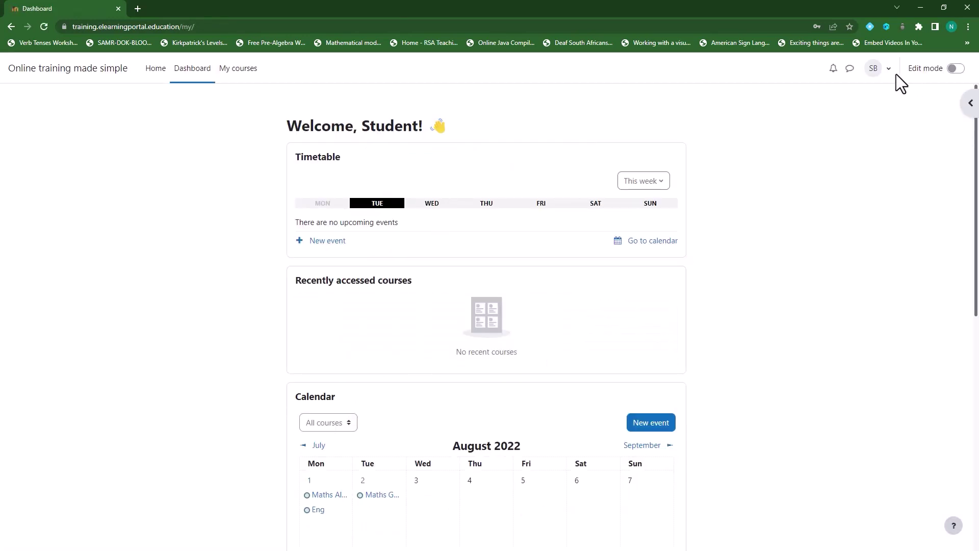
{"action": "left_click", "coordinate": [890, 77]}
{"action": "left_click", "coordinate": [803, 96]}
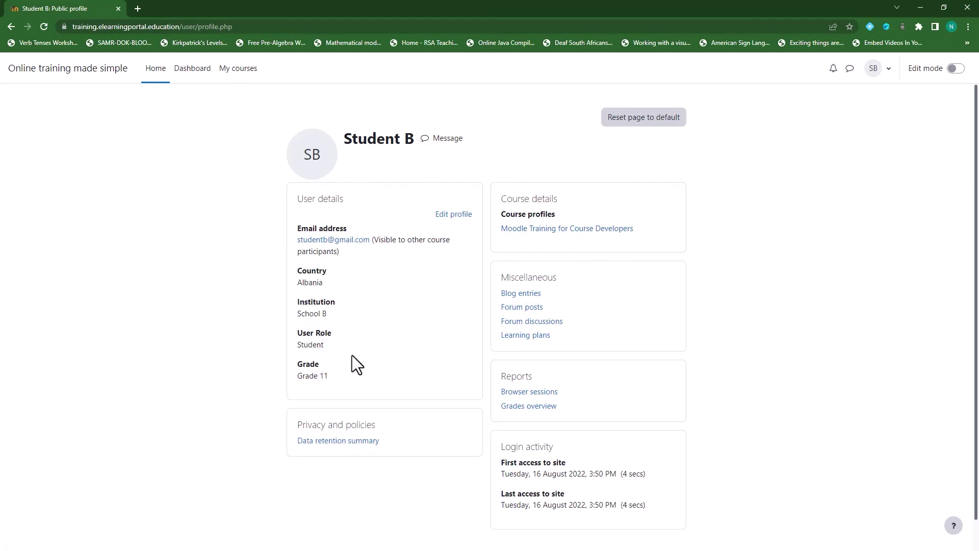
From Student B's profile, go to the Moodle Training for Course Developers course page.
{"action": "left_click", "coordinate": [885, 71]}
{"action": "left_click", "coordinate": [717, 273]}
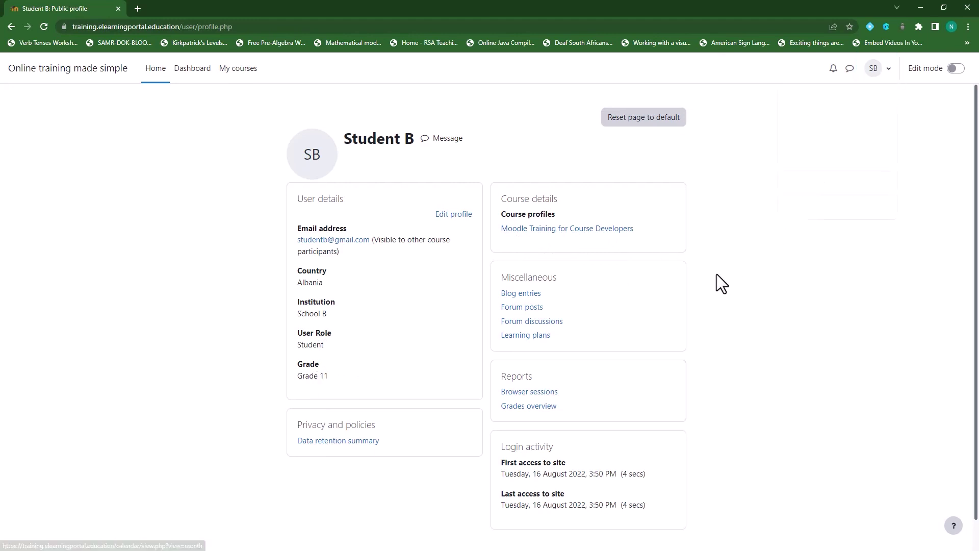
{"action": "left_click", "coordinate": [591, 230]}
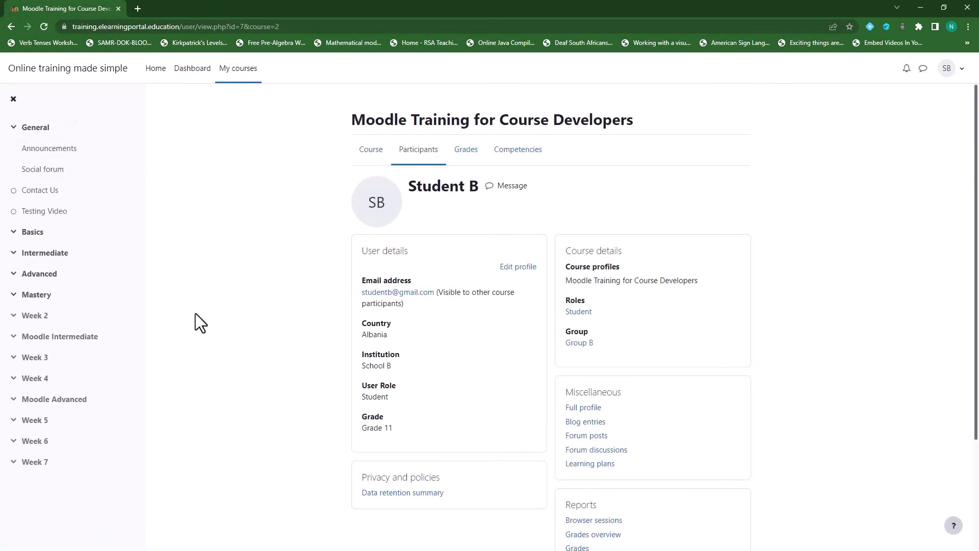
{"action": "left_click", "coordinate": [372, 155]}
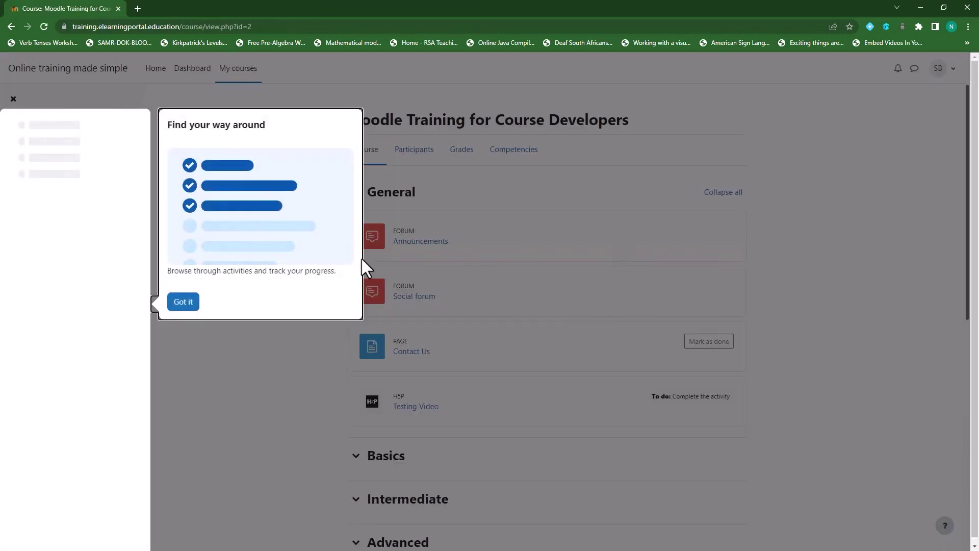
Dismiss the tour and open the course participants list showing Group B members.
{"action": "left_click", "coordinate": [183, 301]}
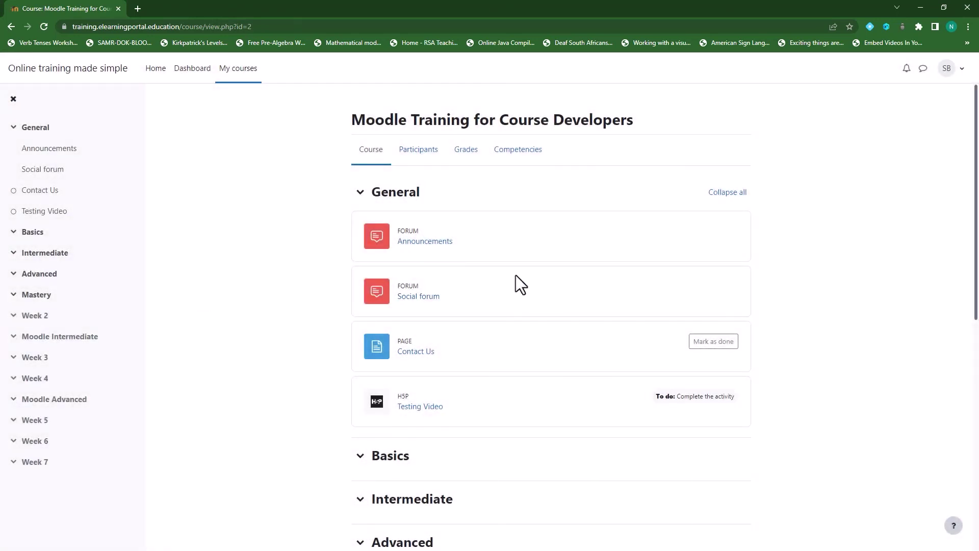
{"action": "left_click", "coordinate": [414, 153]}
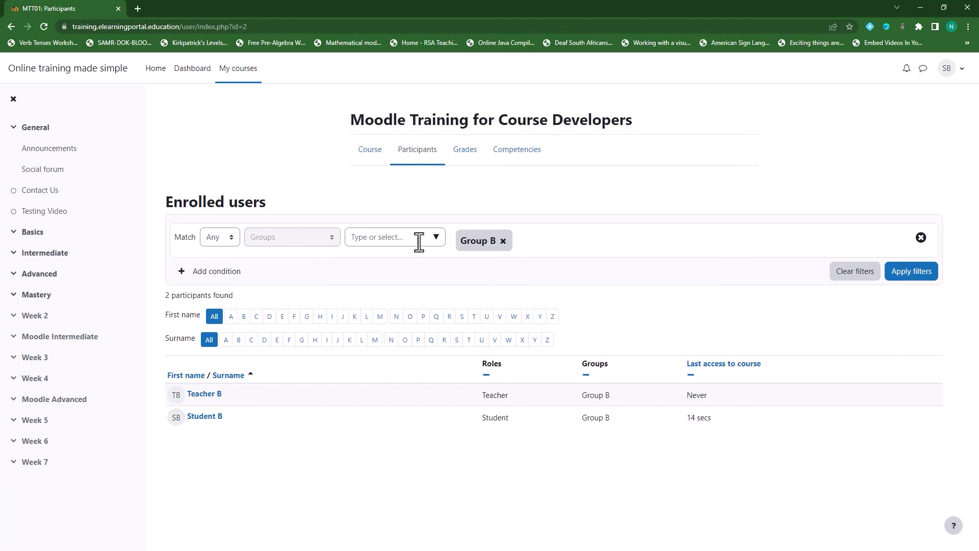
{"action": "left_click", "coordinate": [436, 238]}
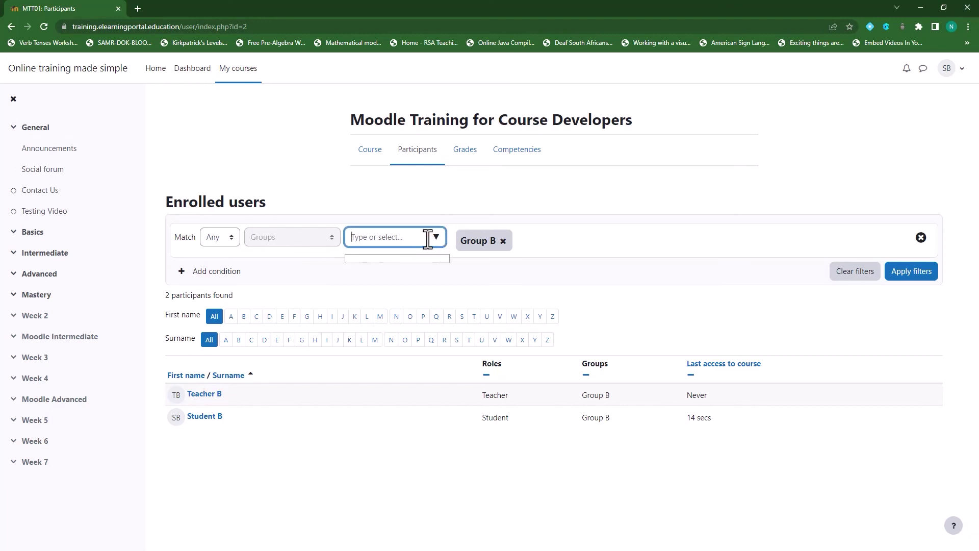
{"action": "left_click", "coordinate": [626, 244]}
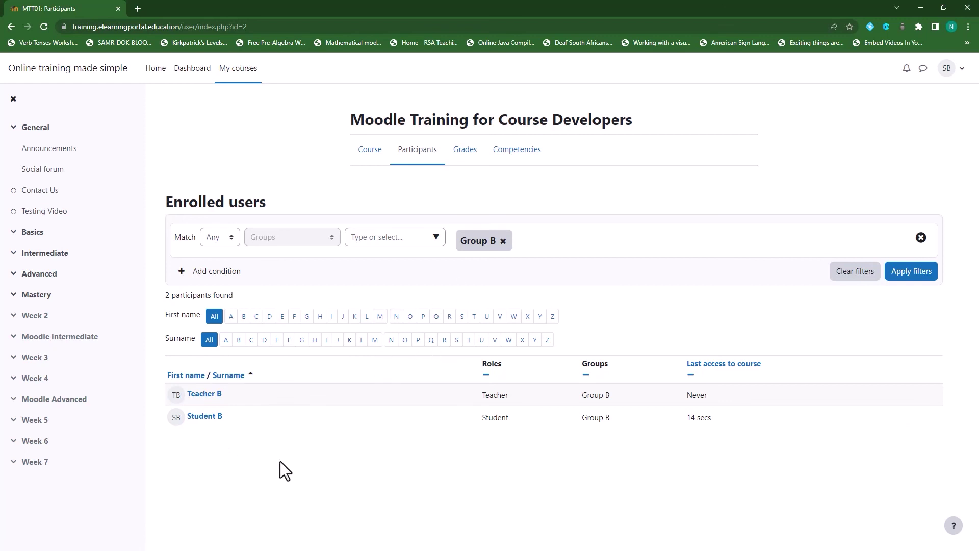
Log Student B out and sign back in with the saved administrator account.
{"action": "left_click", "coordinate": [961, 71]}
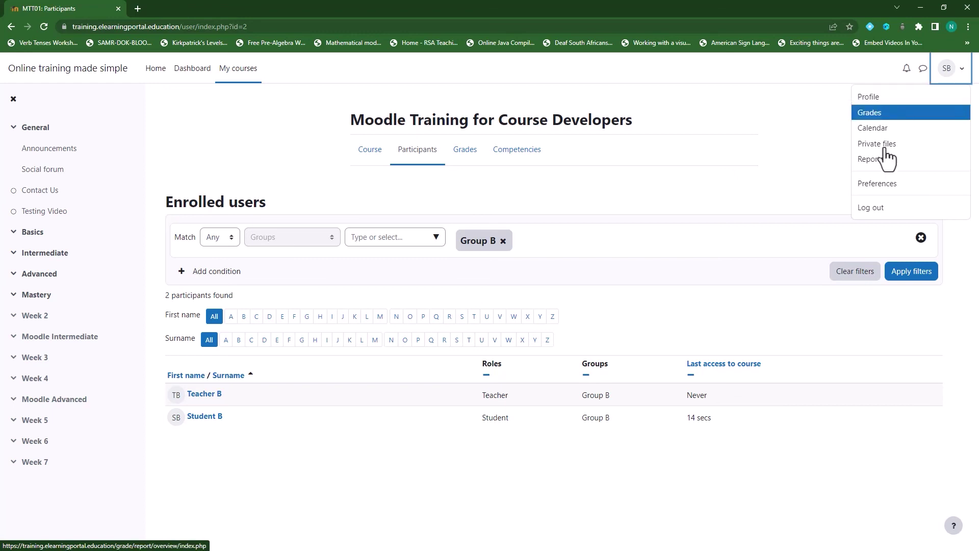
{"action": "left_click", "coordinate": [878, 209]}
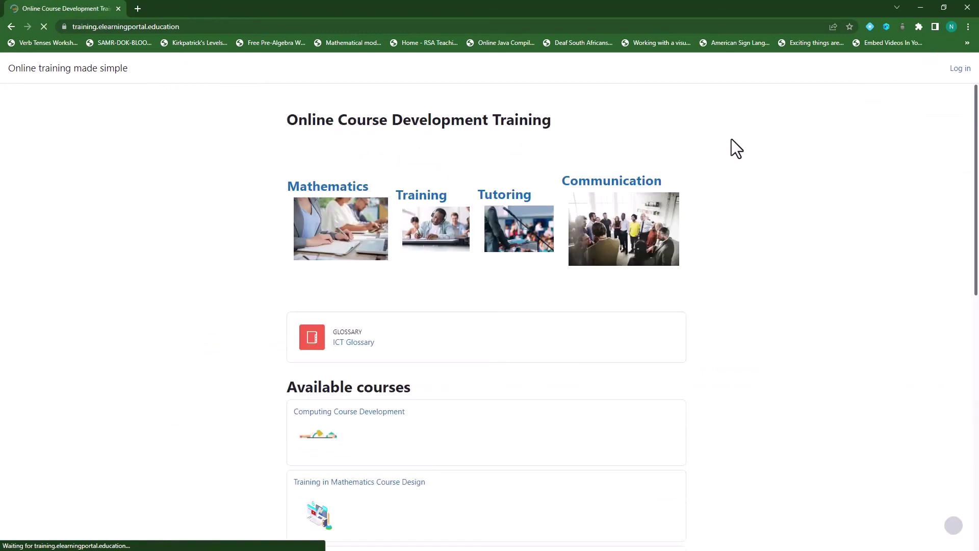
{"action": "left_click", "coordinate": [960, 70]}
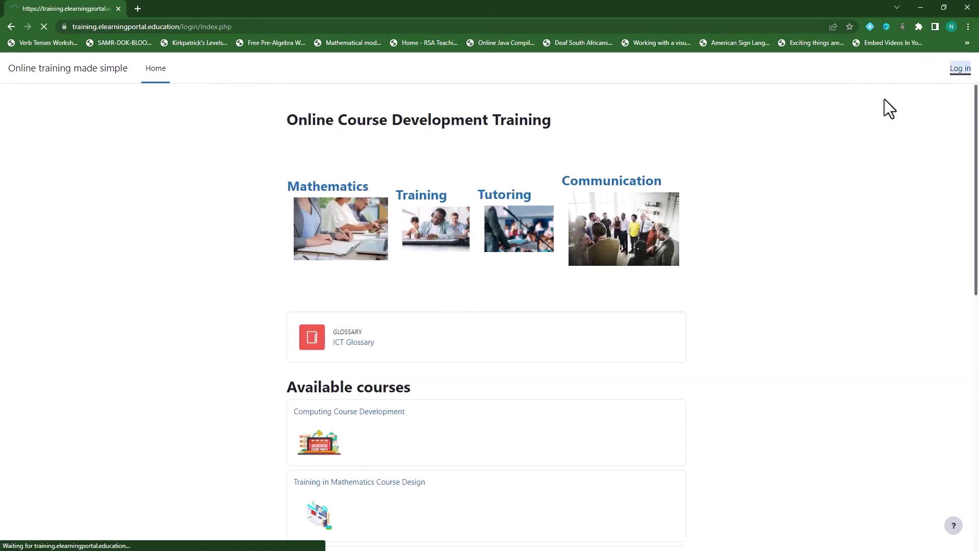
{"action": "left_click", "coordinate": [426, 196]}
{"action": "left_click", "coordinate": [434, 227]}
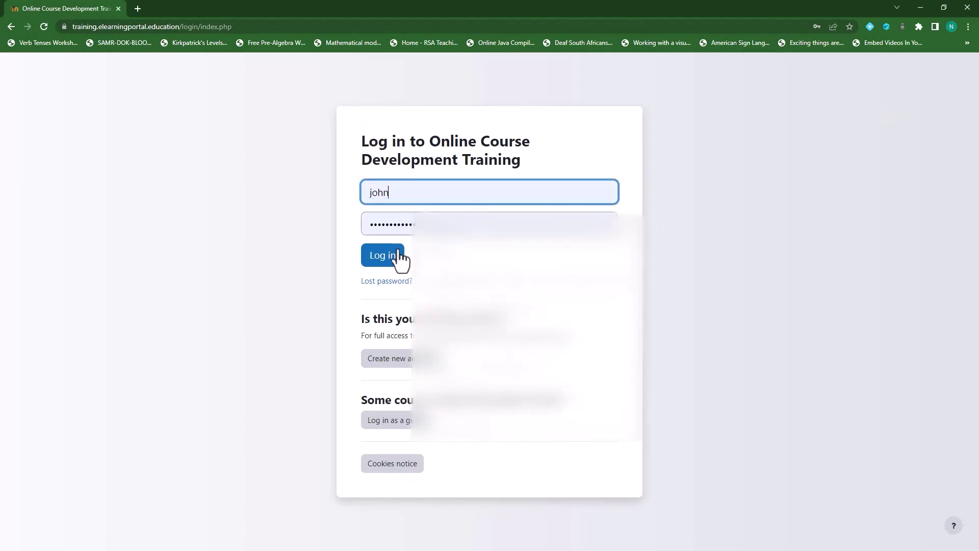
{"action": "left_click", "coordinate": [395, 258]}
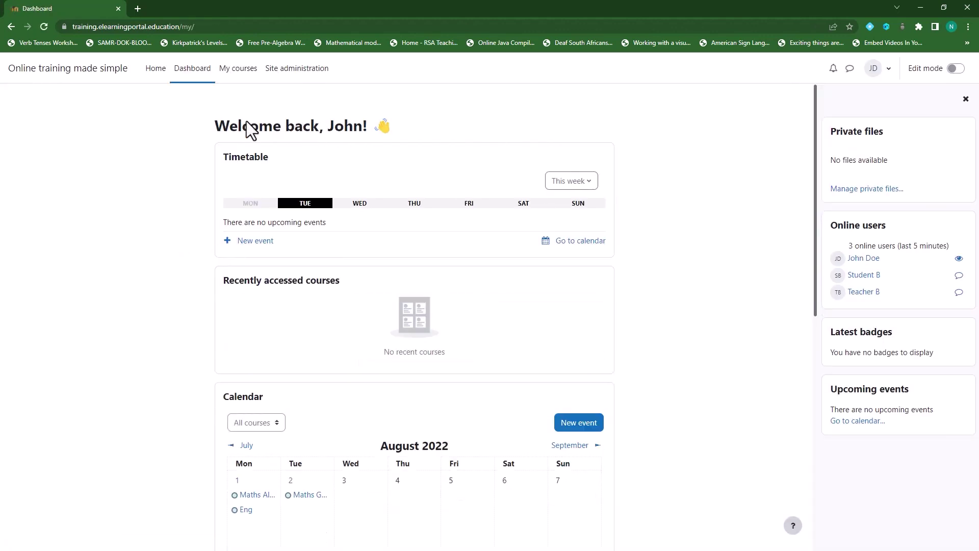
Open the participants list of Moodle Training for Course Developers, showing Group A and Group B.
{"action": "left_click", "coordinate": [156, 70]}
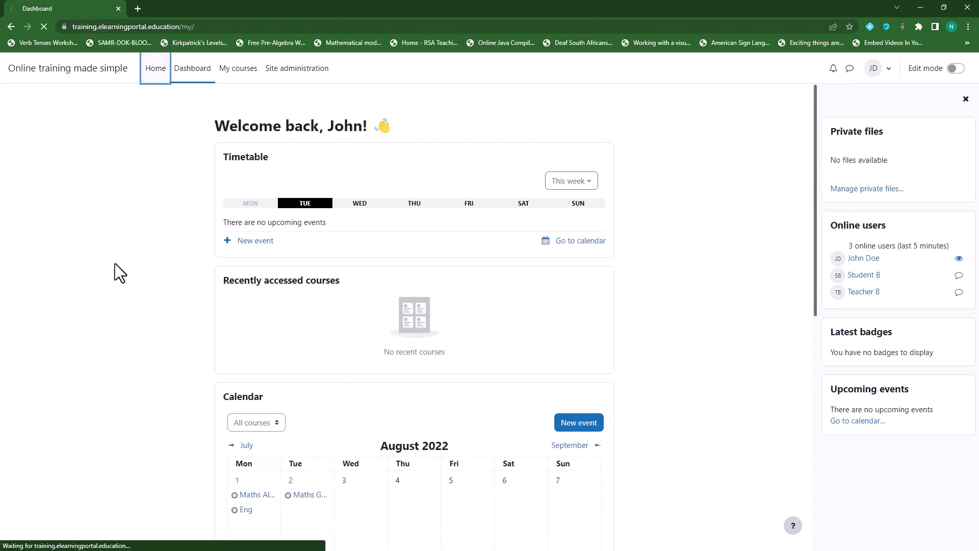
{"action": "scroll", "coordinate": [392, 395], "scroll_direction": "down", "scroll_amount": 5}
{"action": "scroll", "coordinate": [391, 388], "scroll_direction": "down", "scroll_amount": 6}
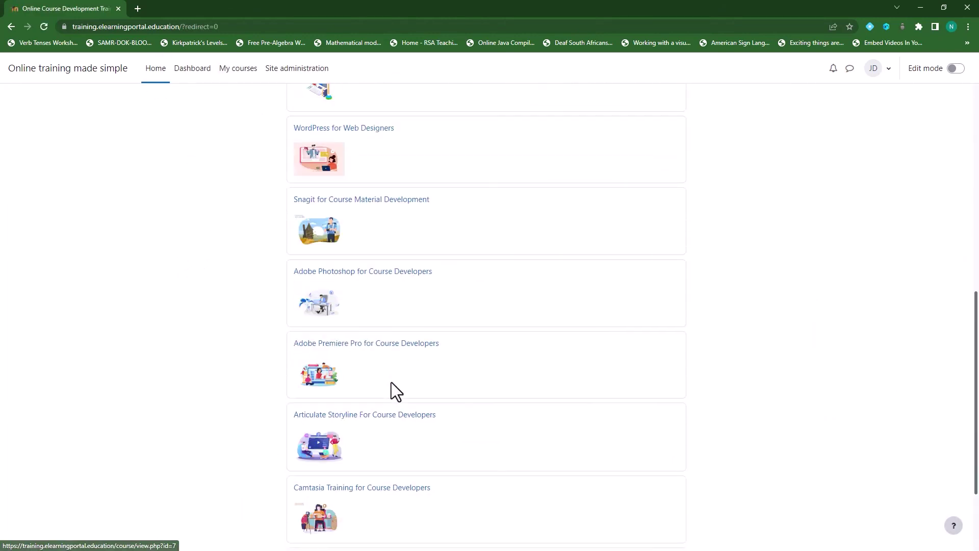
{"action": "left_click", "coordinate": [393, 435]}
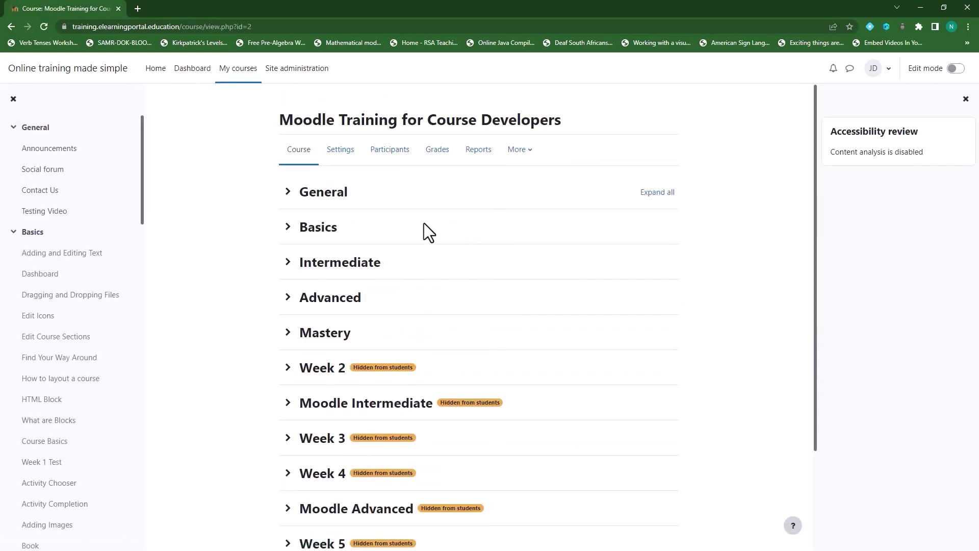
{"action": "left_click", "coordinate": [389, 153]}
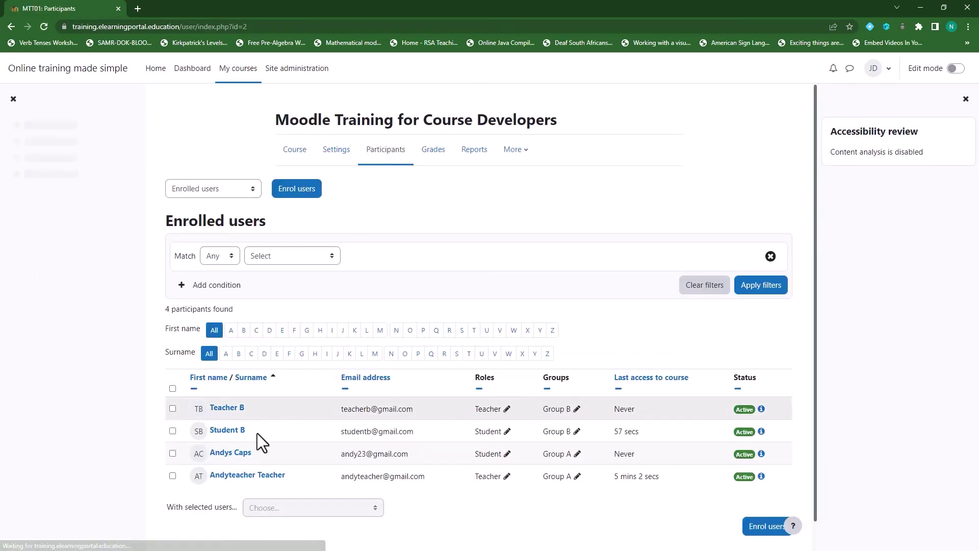
{"action": "scroll", "coordinate": [255, 433], "scroll_direction": "down", "scroll_amount": 1}
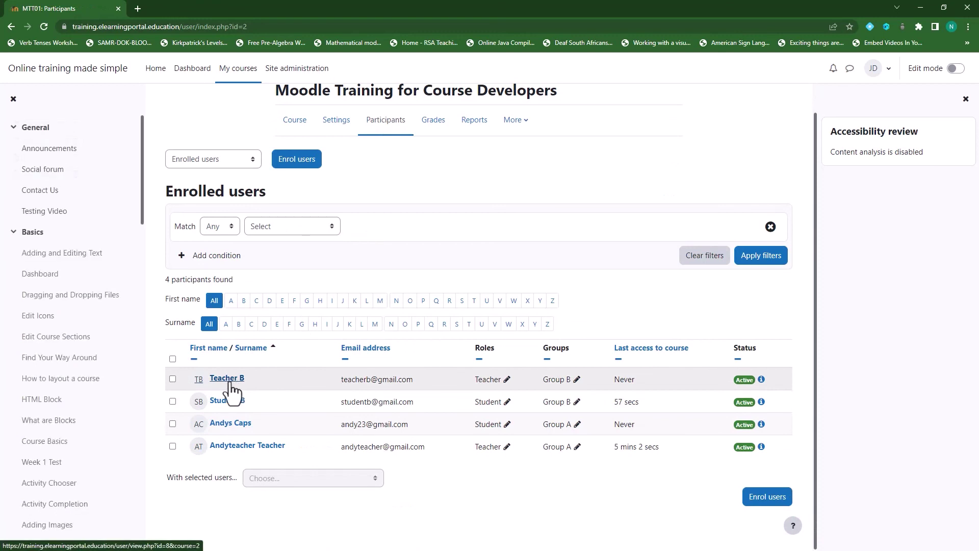